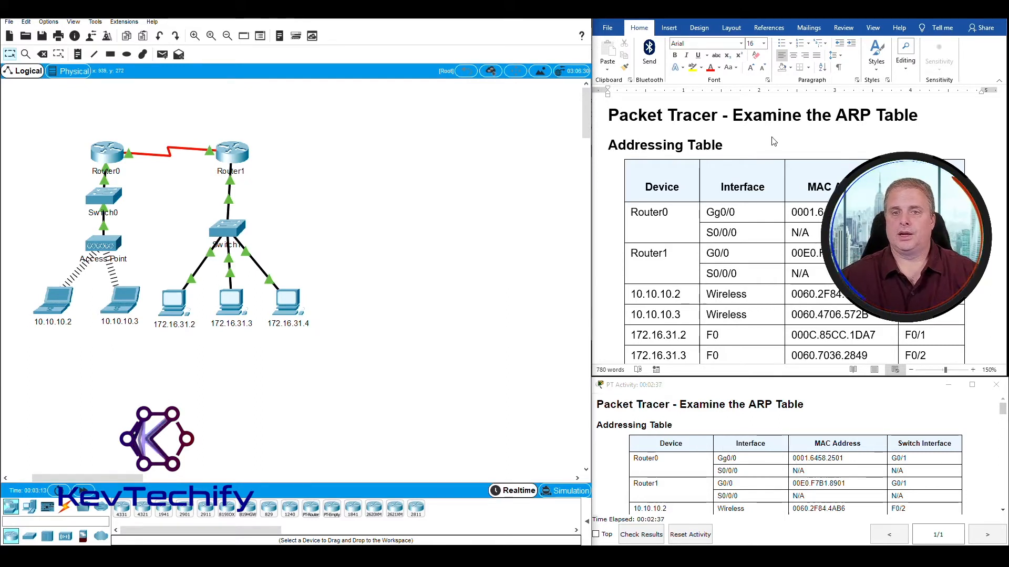
- Read the addressing table, objectives, background and Part 1 Step 1 instructions in the lab document
scroll(789, 235, down, 1)
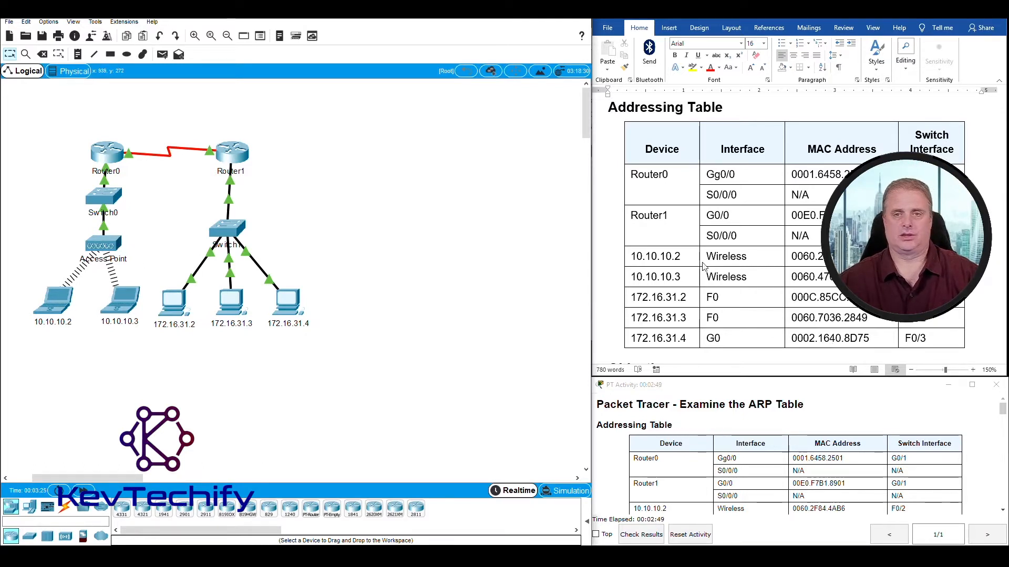
scroll(703, 266, down, 5)
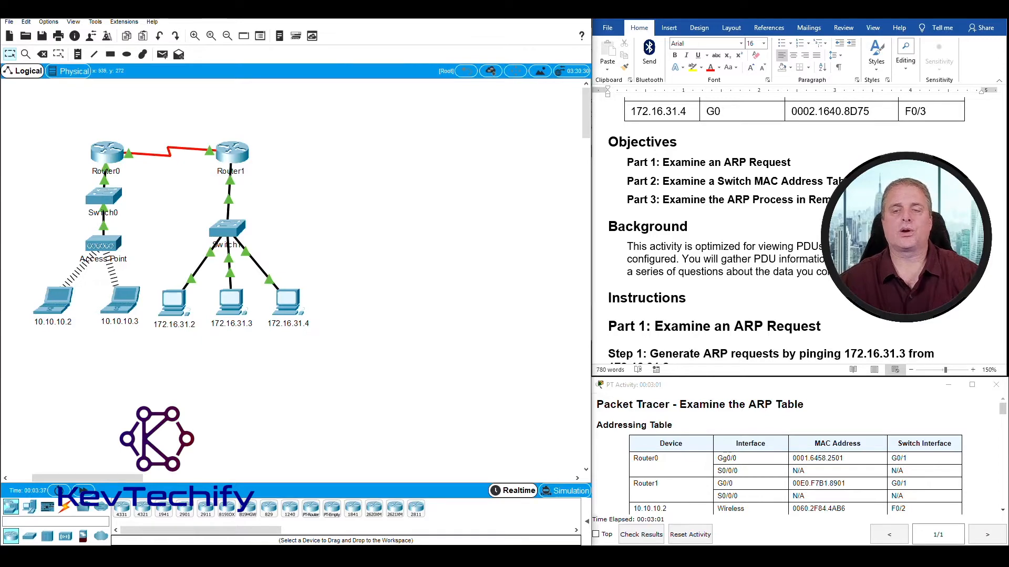
scroll(788, 226, down, 5)
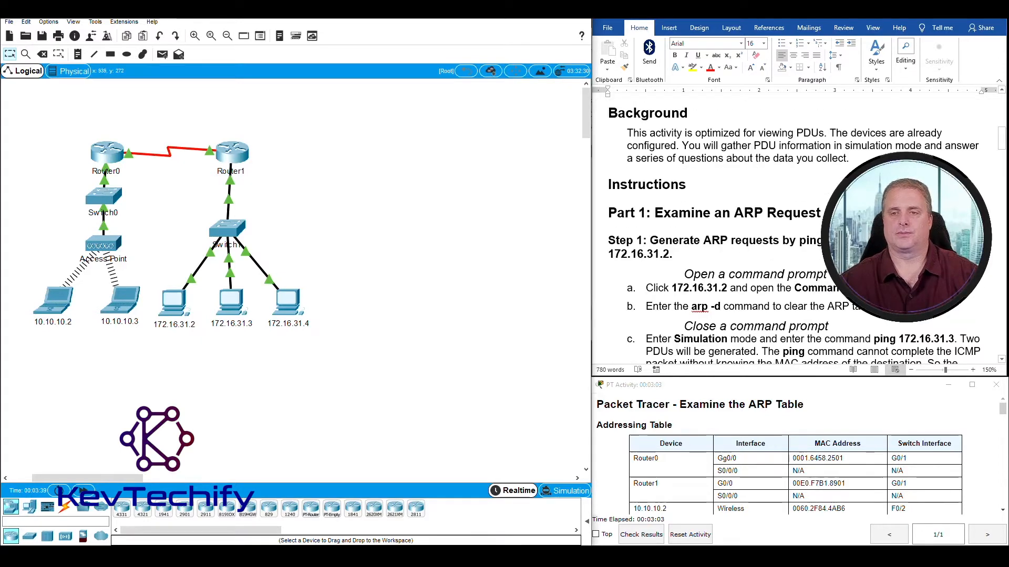
scroll(788, 225, down, 2)
scroll(788, 226, down, 2)
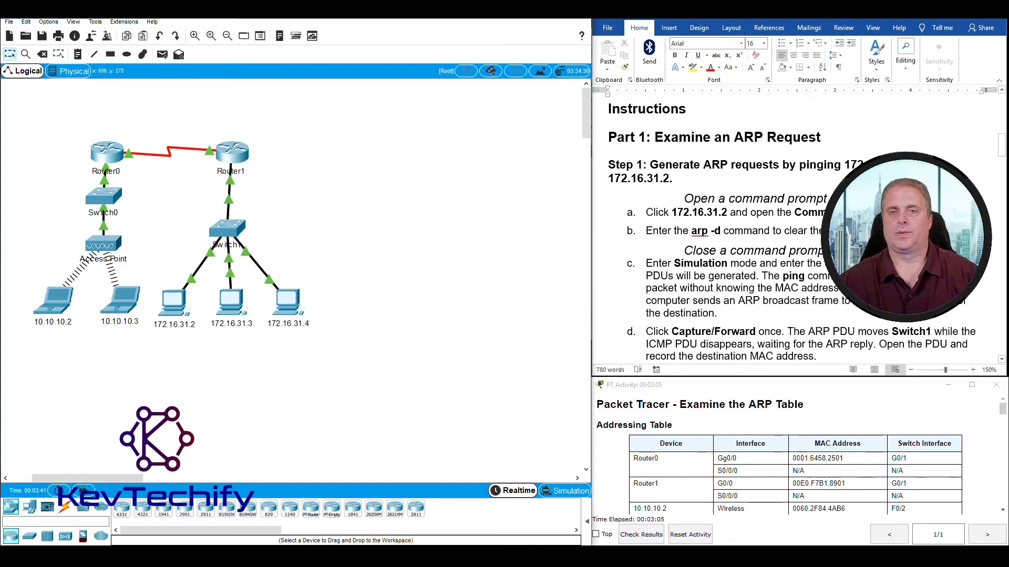
scroll(788, 226, down, 1)
scroll(788, 226, up, 1)
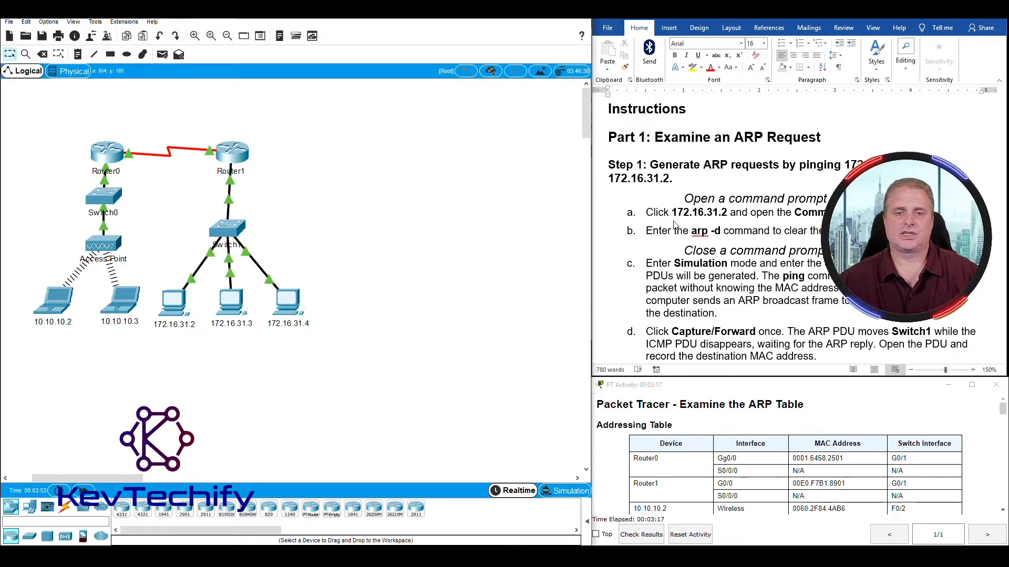
- Open the command prompt on PC 172.16.31.2 and clear its ARP table with arp -d
click(172, 302)
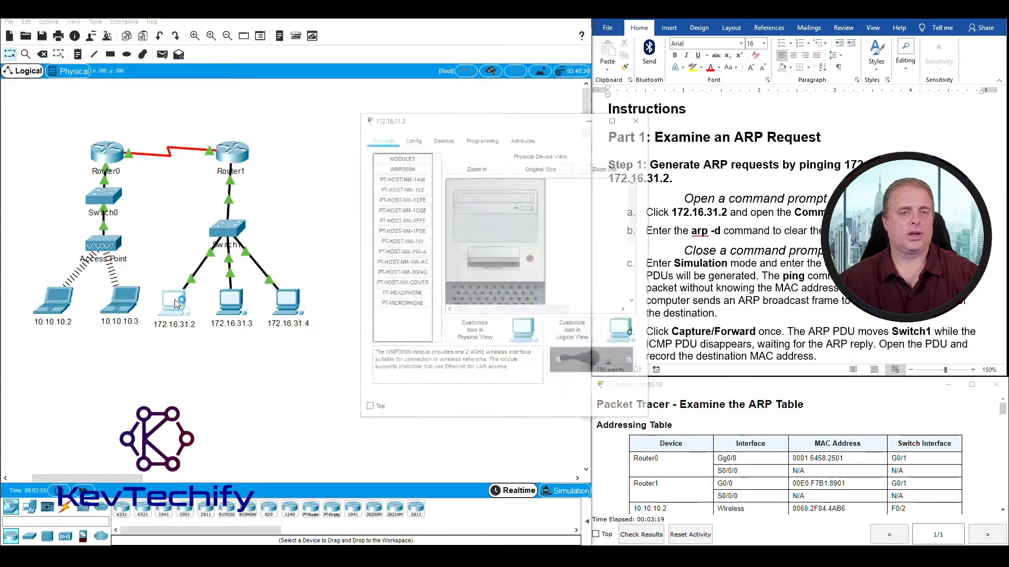
drag(552, 122, 311, 105)
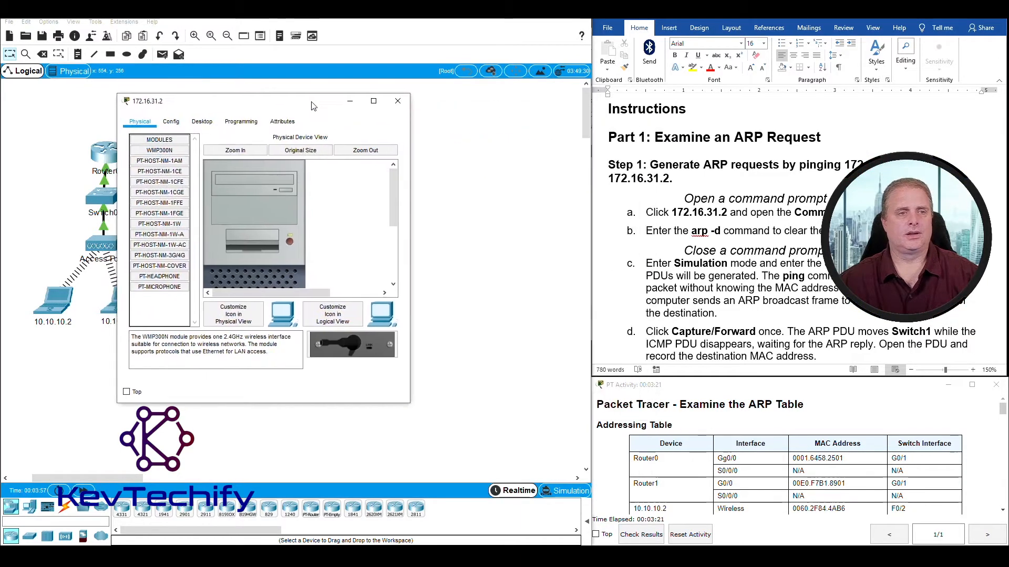
click(200, 121)
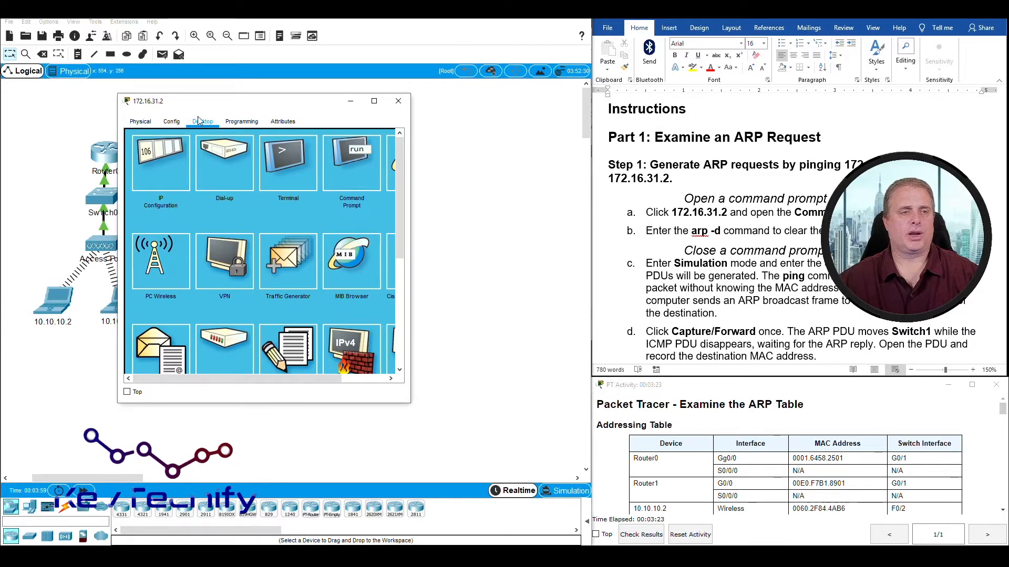
click(356, 167)
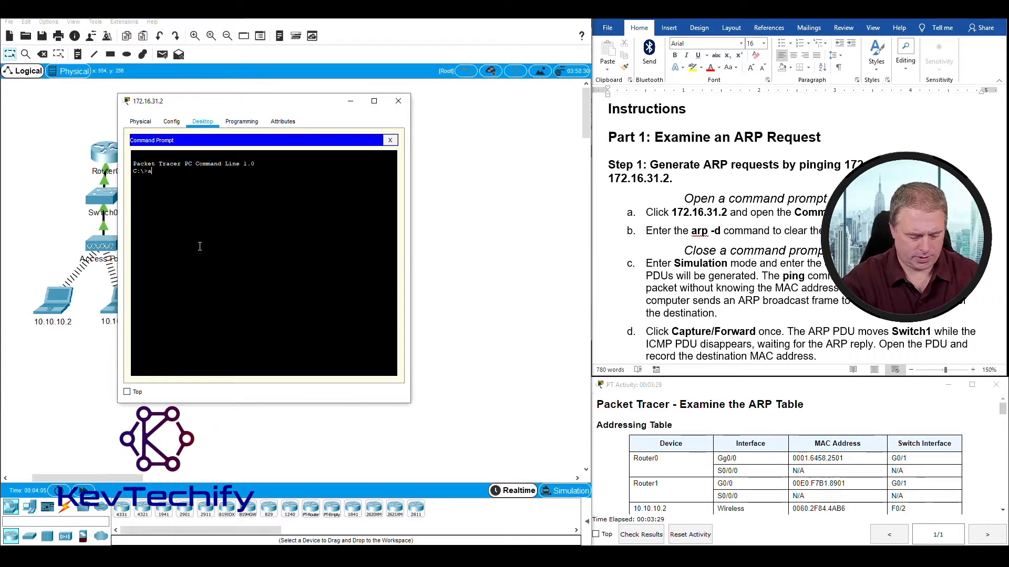
text(arp -d)
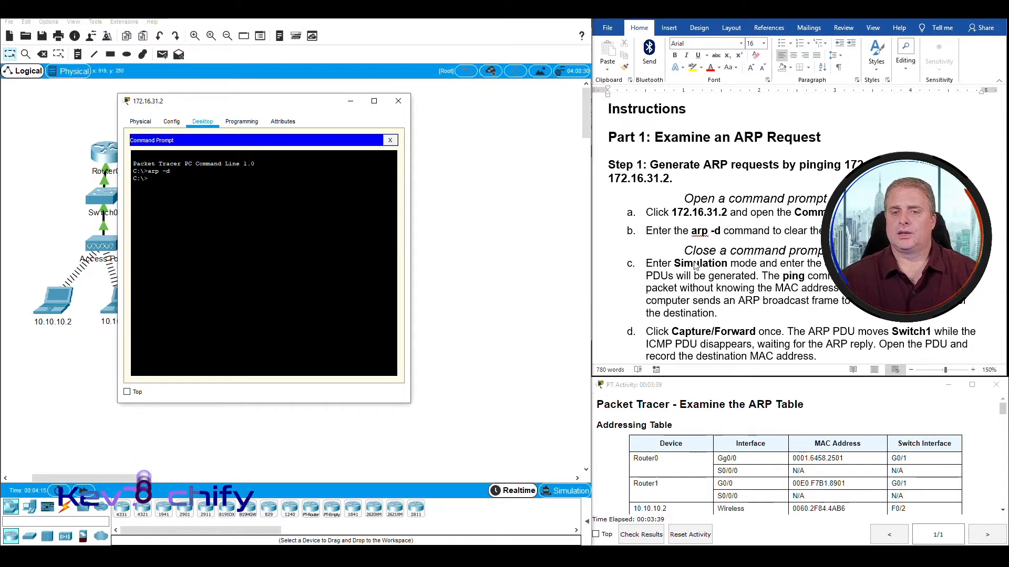
- Switch to Simulation mode and ping 172.16.31.3 from the command prompt of PC 172.16.31.2
scroll(682, 282, down, 3)
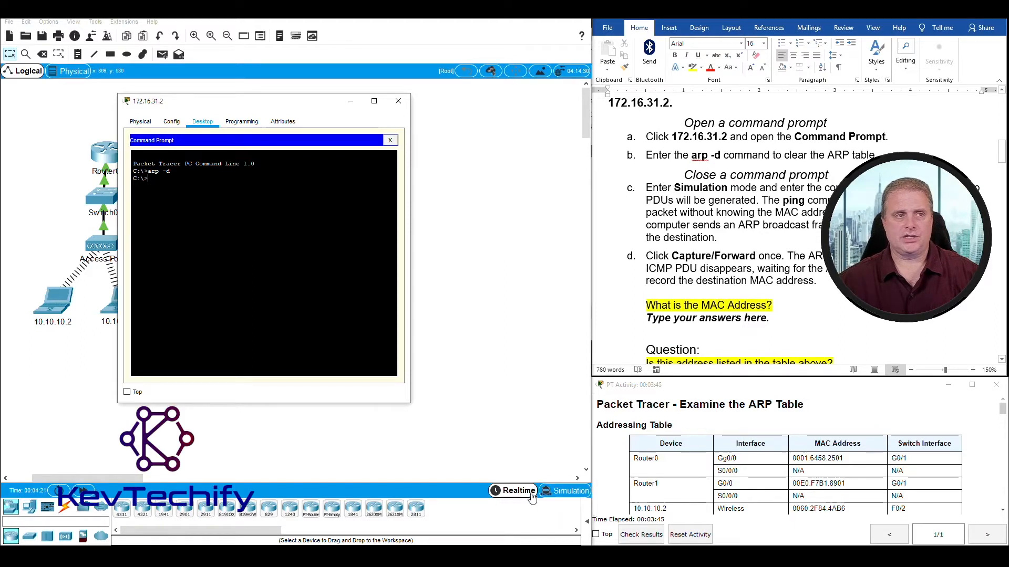
click(567, 491)
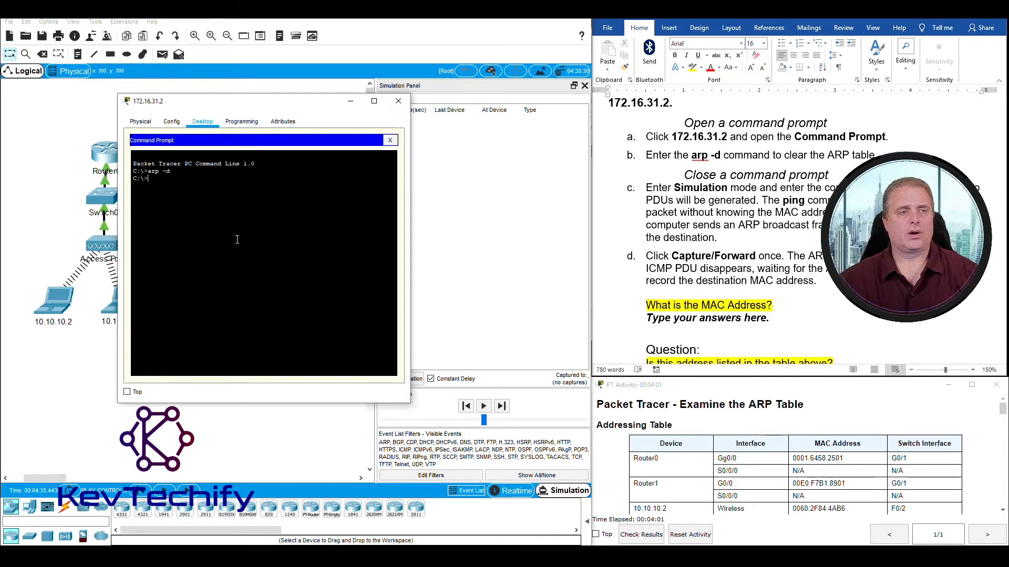
drag(221, 105, 235, 111)
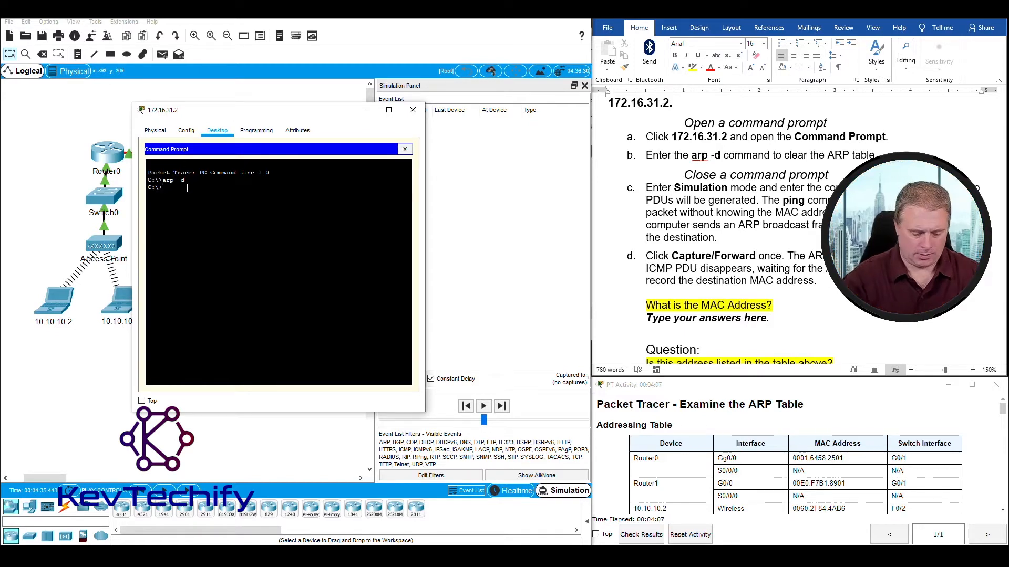
text(ping )
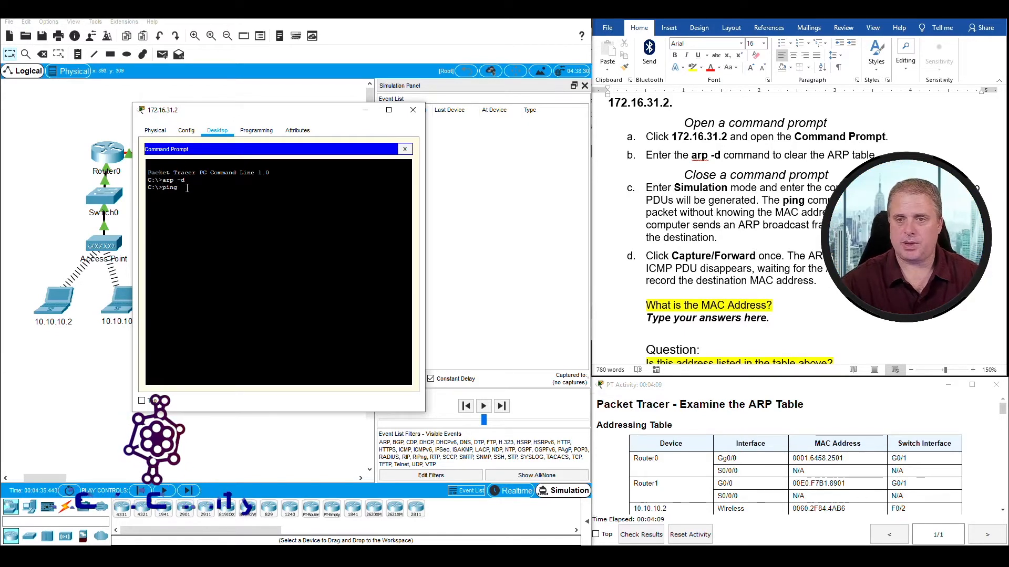
text(172.)
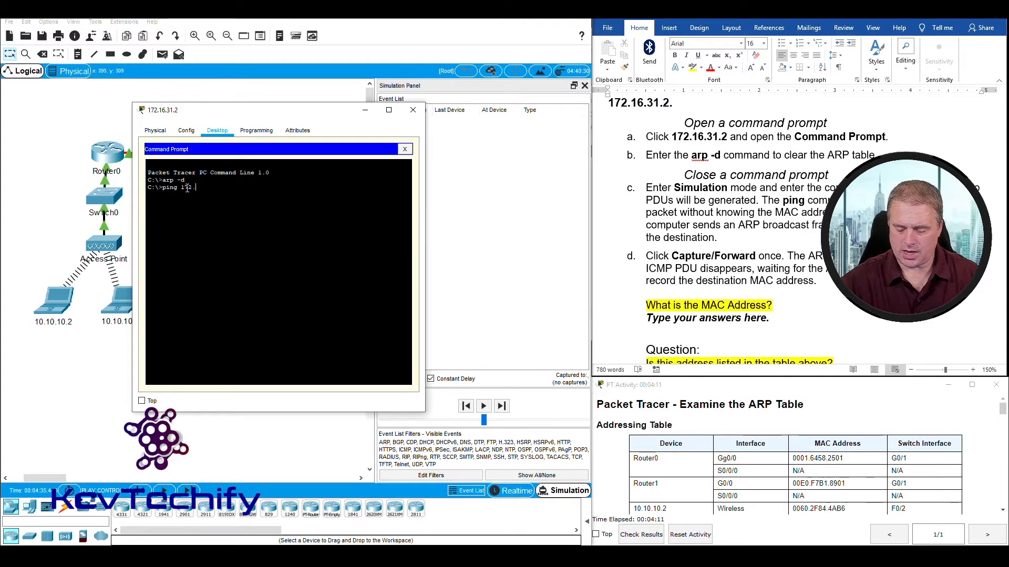
text(16.)
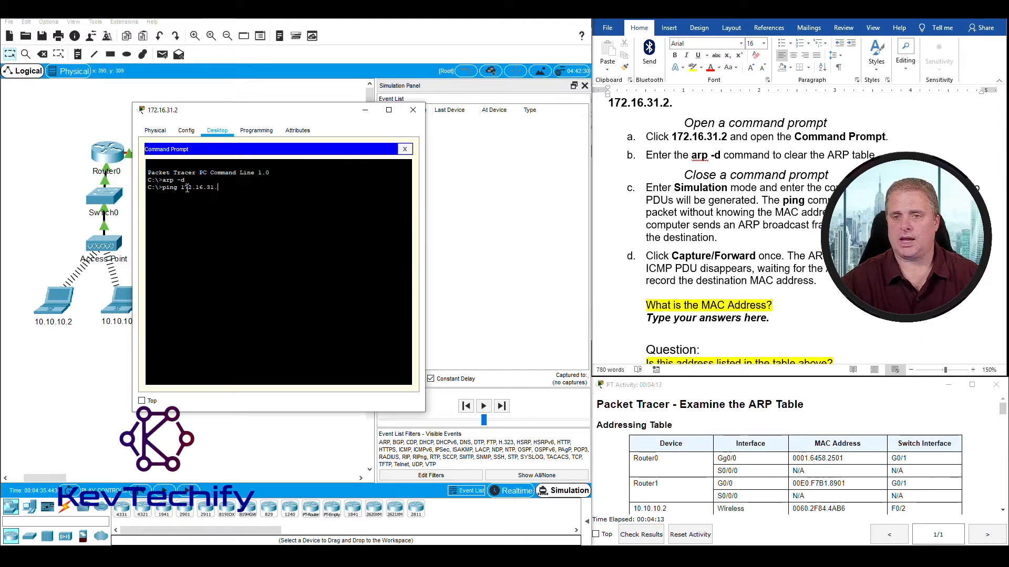
text(31.3)
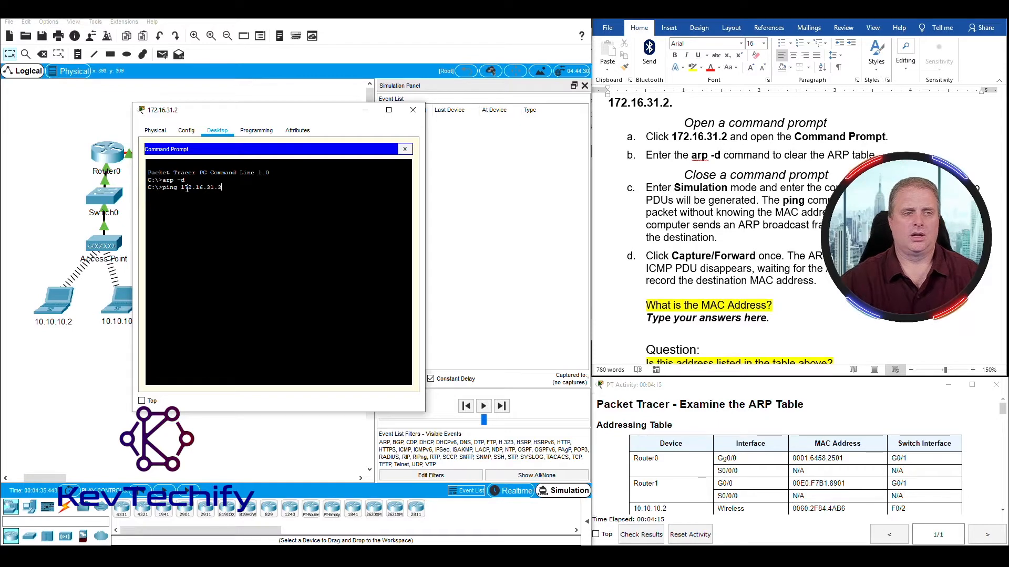
key(Return)
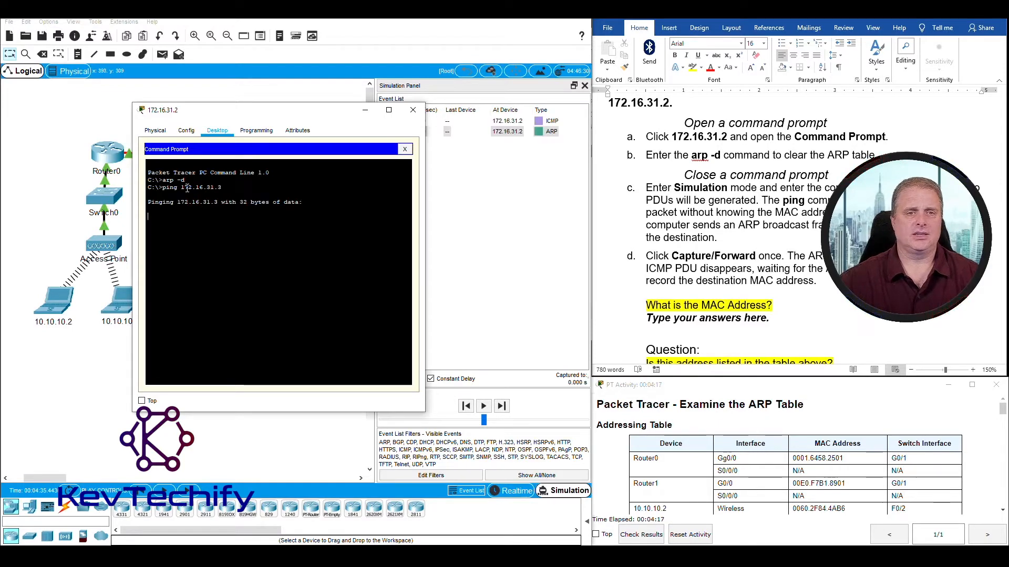
- Advance the simulation by one event and show the outbound PDU details of the ARP packet at Switch1
drag(302, 115, 238, 374)
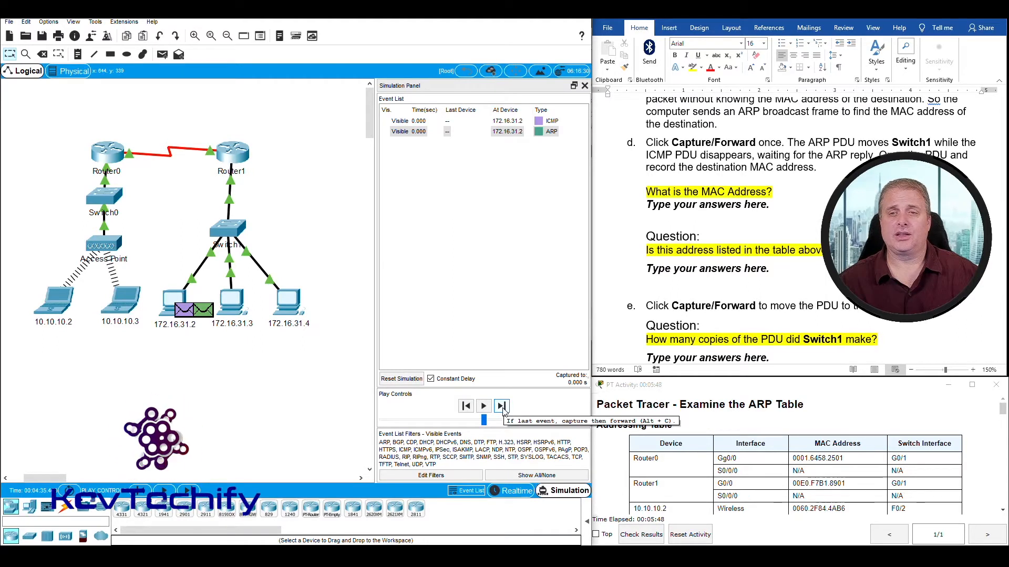
click(501, 407)
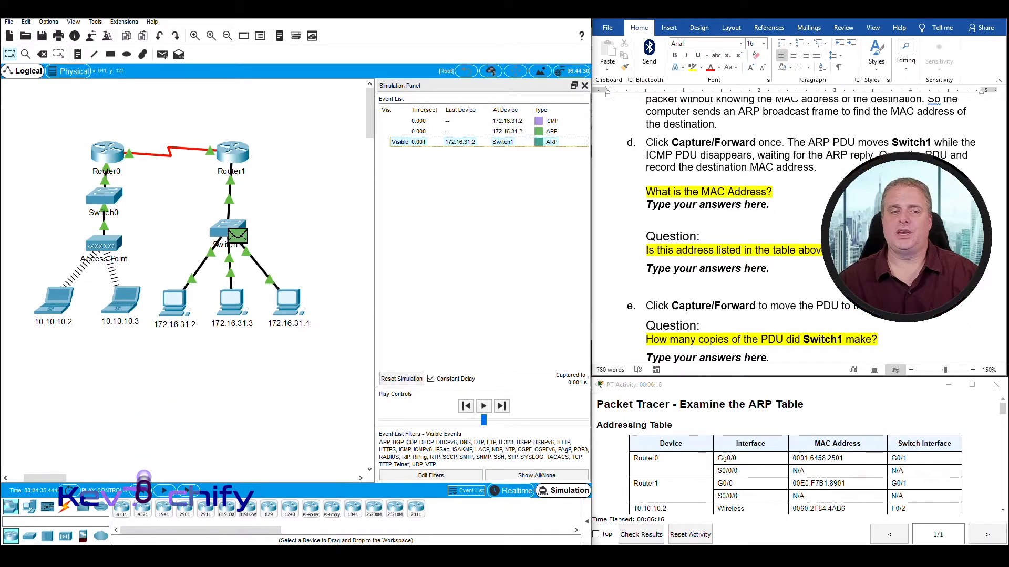
click(239, 236)
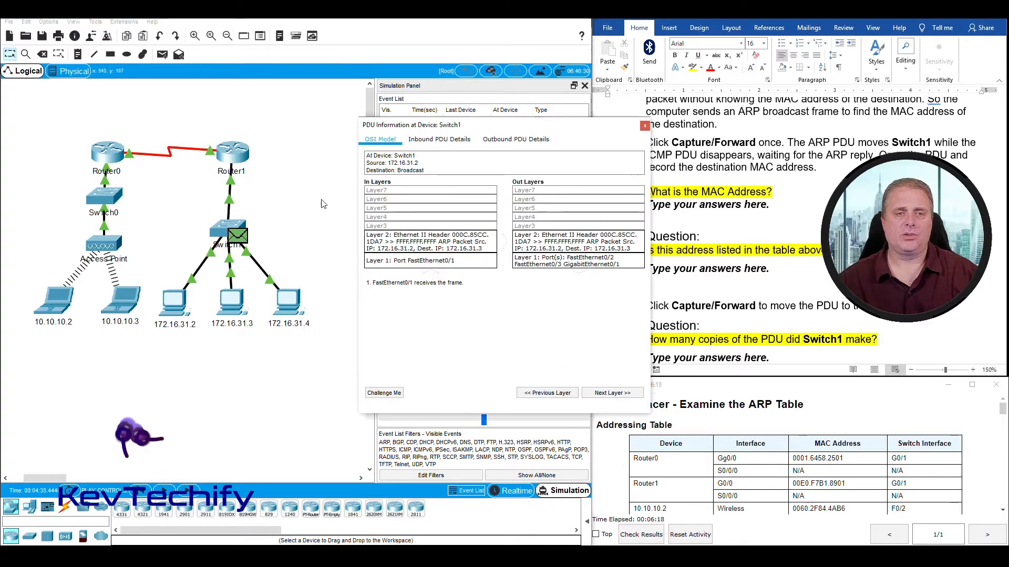
drag(430, 135, 259, 137)
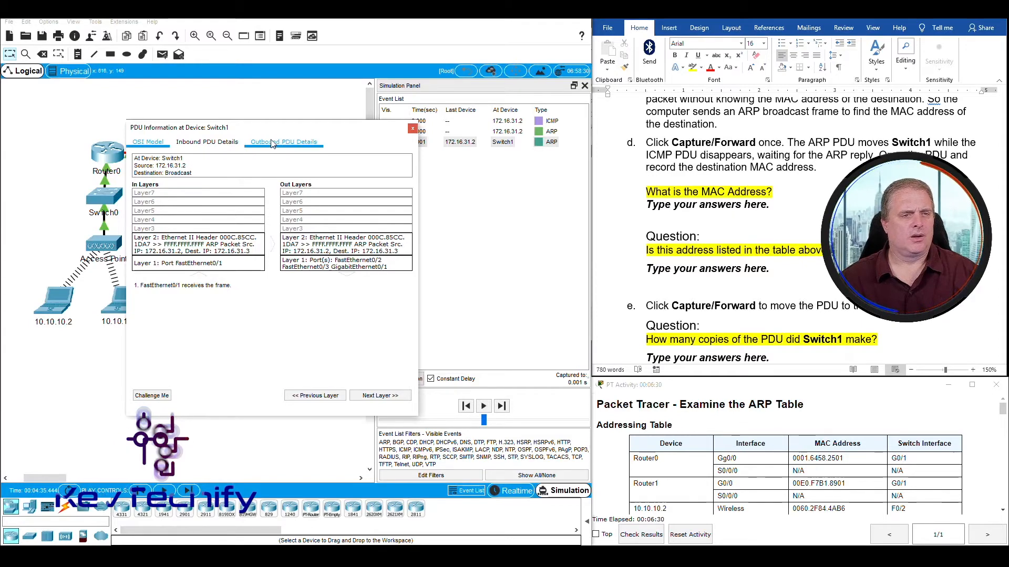
click(283, 143)
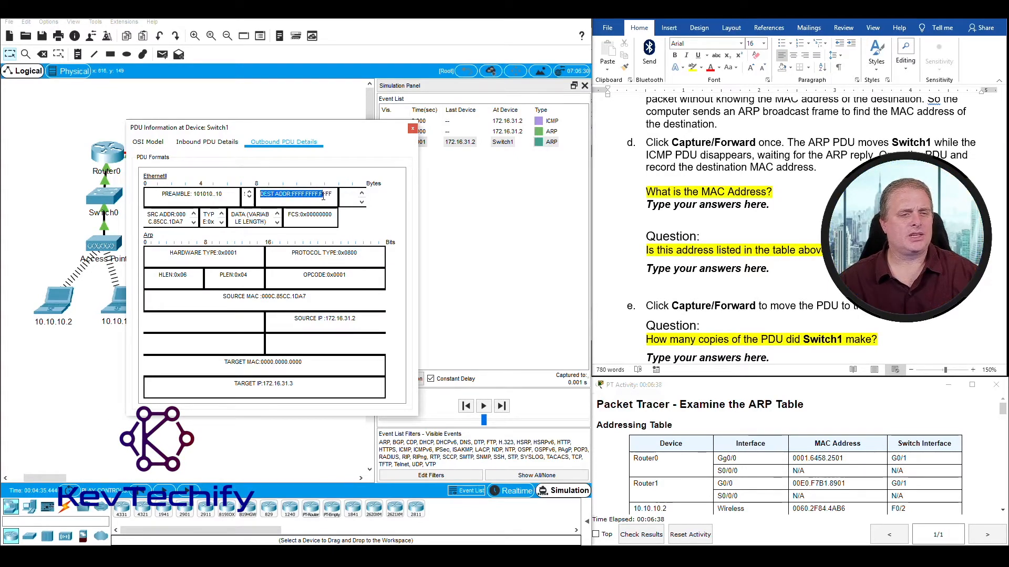
- Replace the answer placeholder under "What is the MAC Address?" in the lab document with FFFF.FFFF.FFFF
click(709, 215)
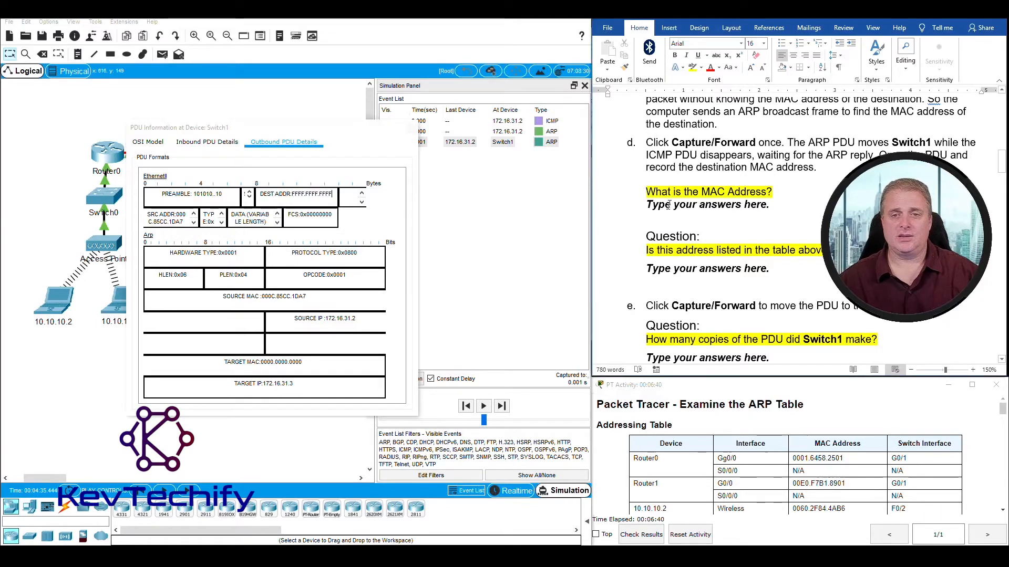
drag(651, 205, 771, 205)
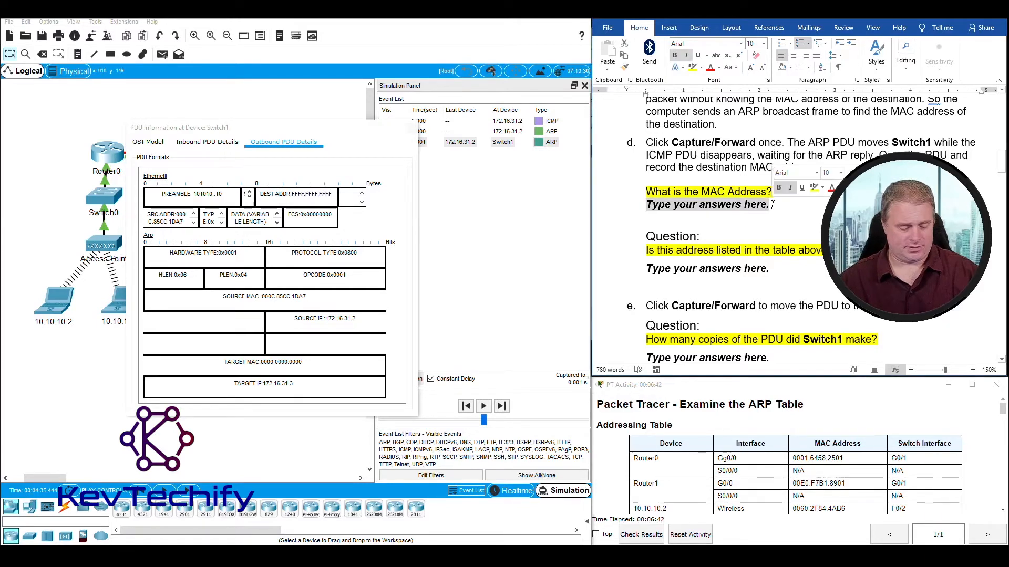
text(FFFF)
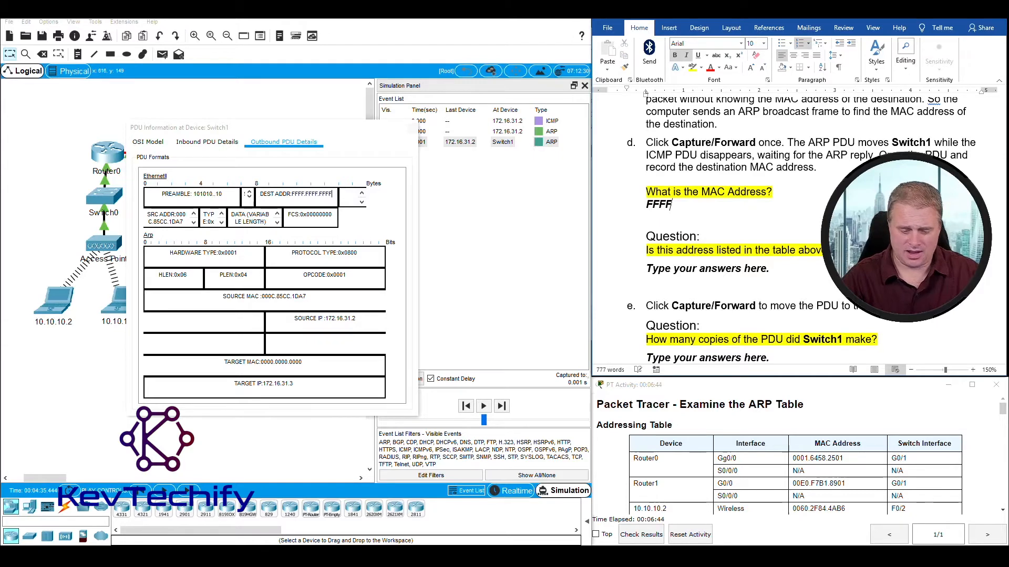
text(.FFF)
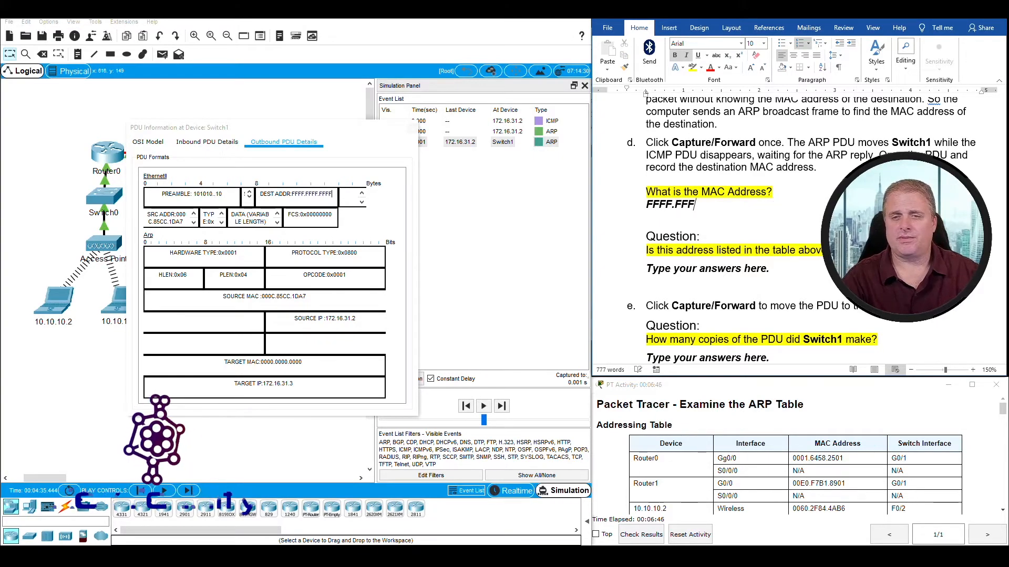
text(F.FFF)
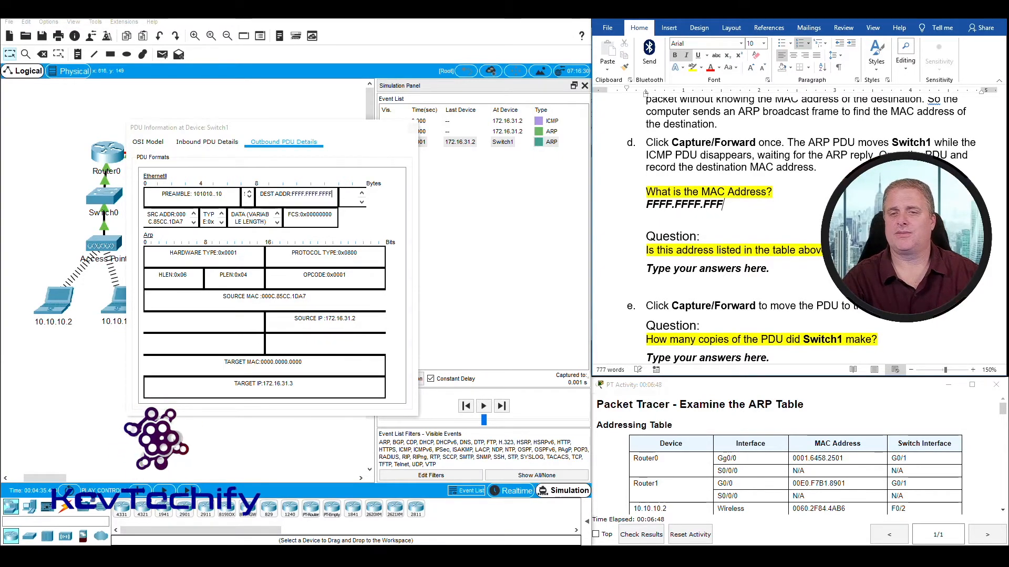
text(F)
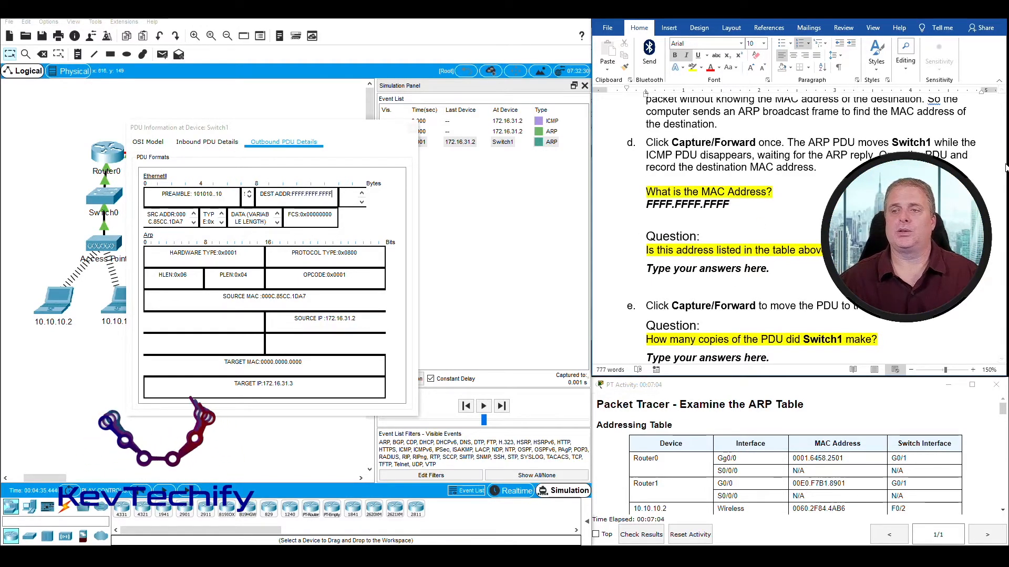
- Check the addressing table for the destination MAC address and answer "No" to the question whether it is listed there
drag(1005, 168, 1004, 114)
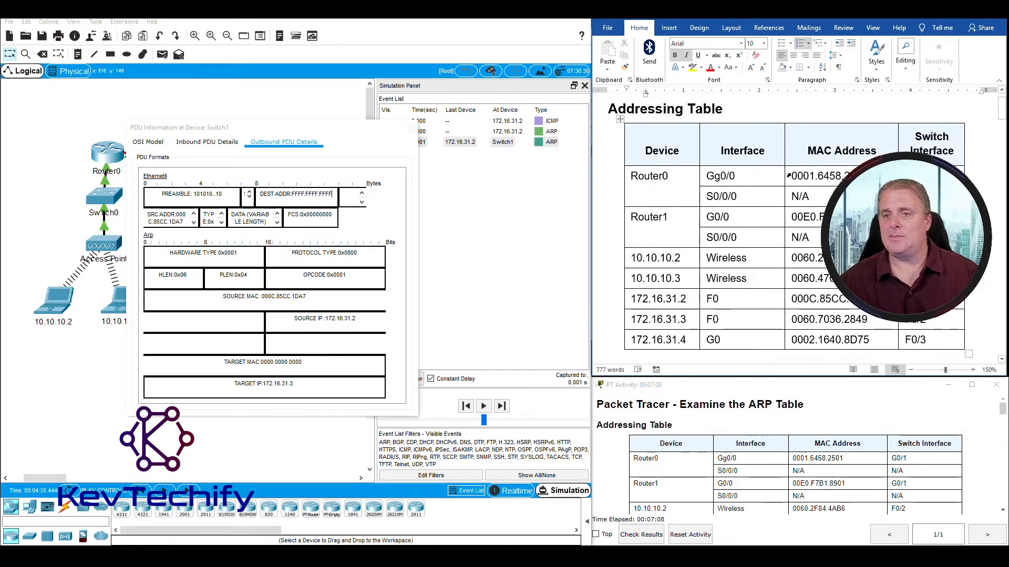
drag(794, 175, 872, 177)
click(872, 177)
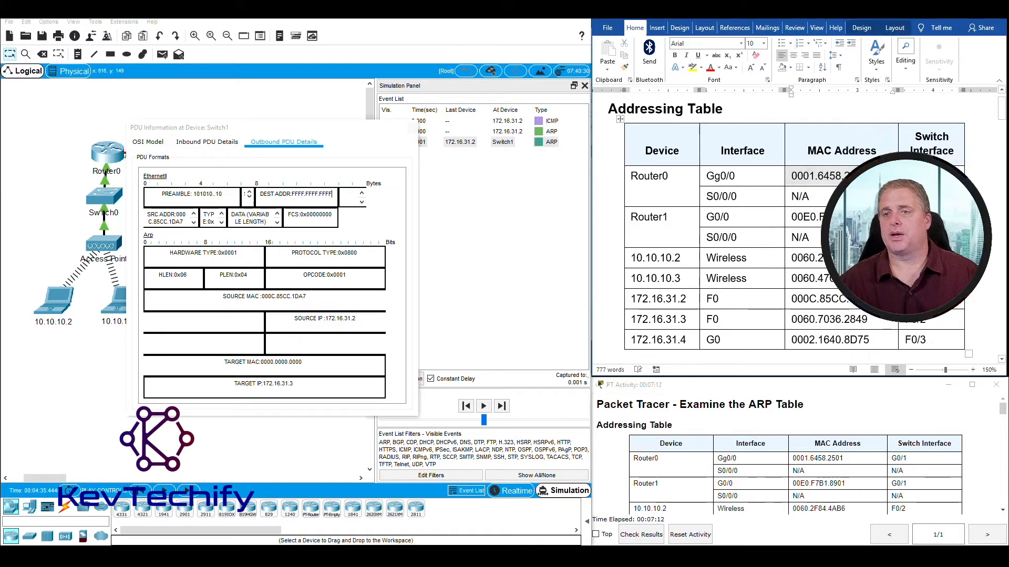
scroll(872, 177, down, 15)
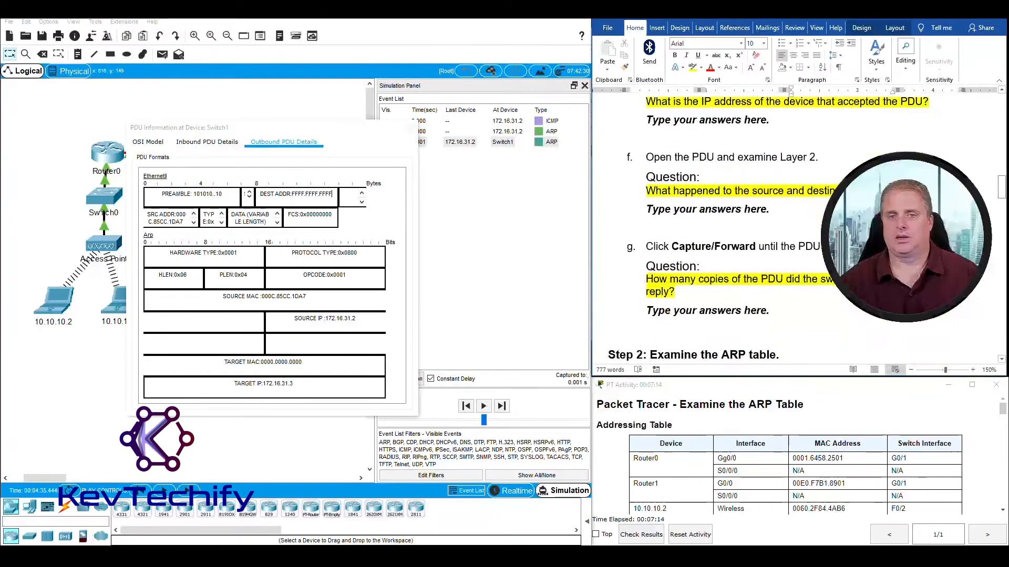
scroll(872, 177, up, 5)
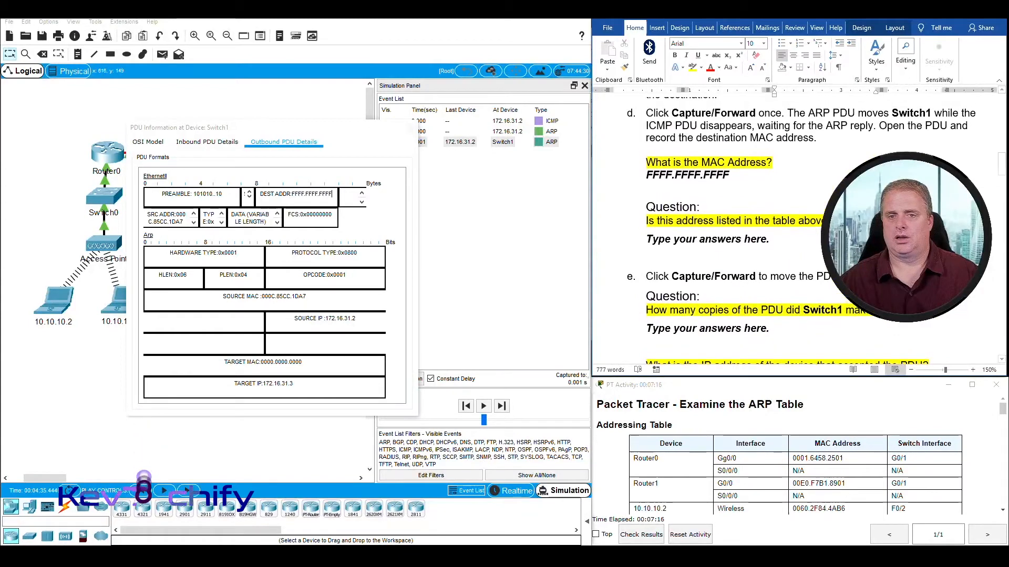
drag(647, 239, 781, 239)
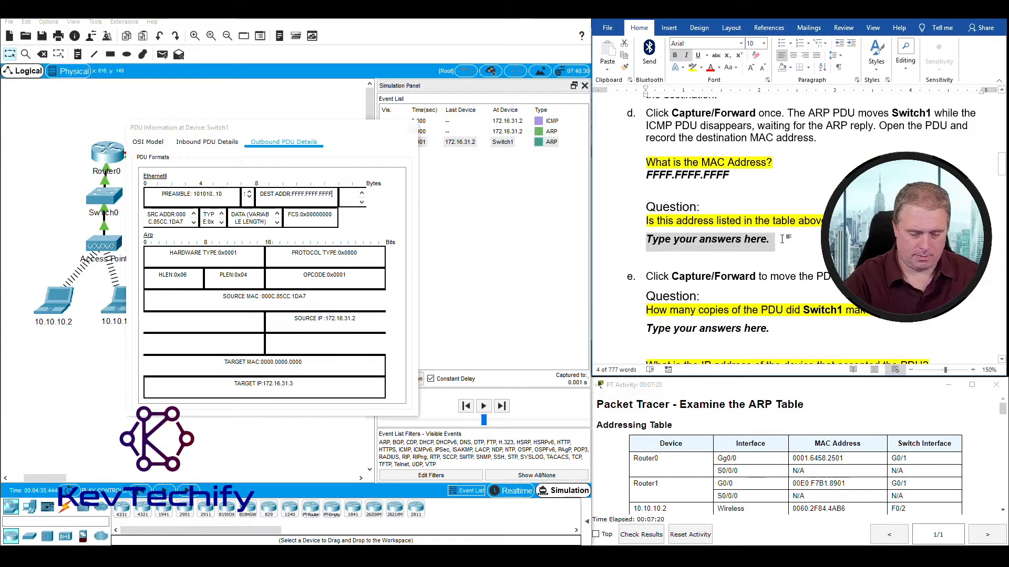
text(No)
scroll(774, 240, down, 1)
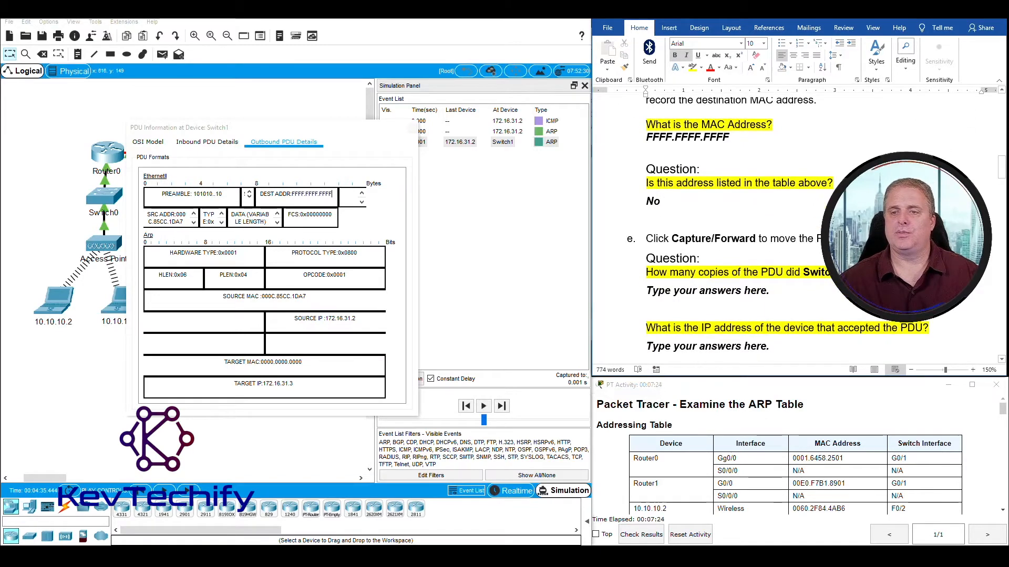
- Close the PDU information for Switch1 and advance the simulation by one event
click(413, 129)
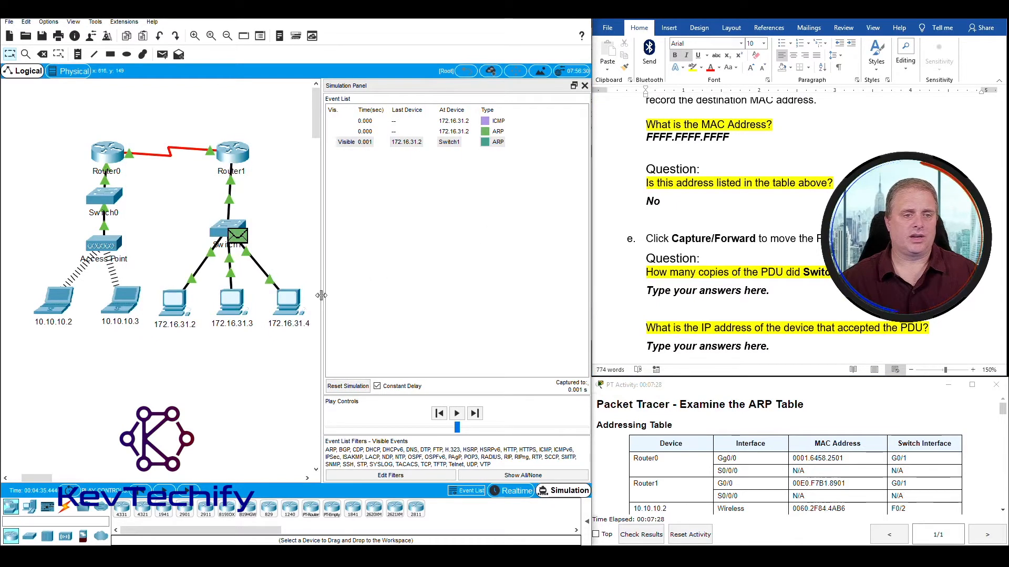
drag(322, 296, 391, 298)
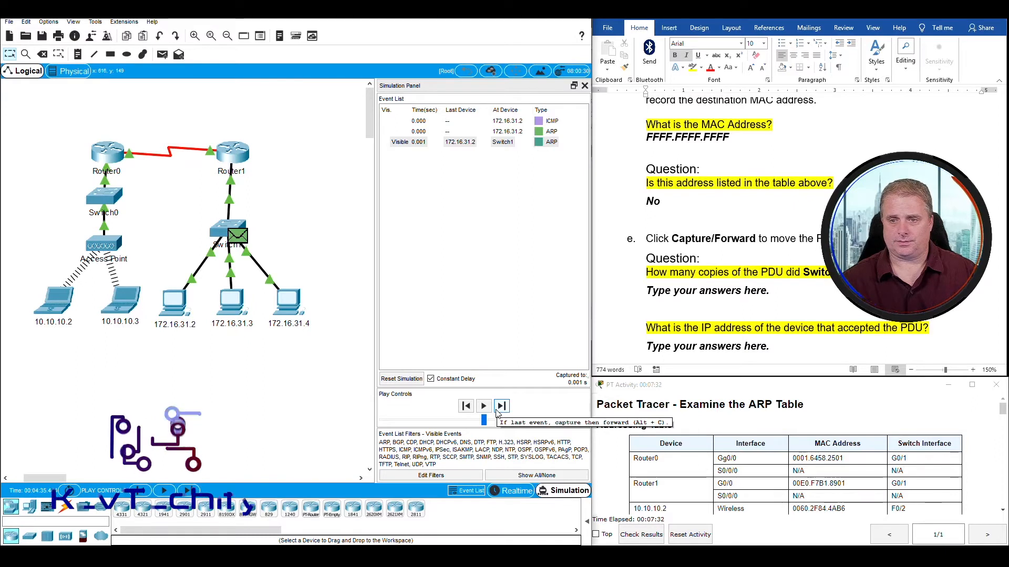
click(500, 407)
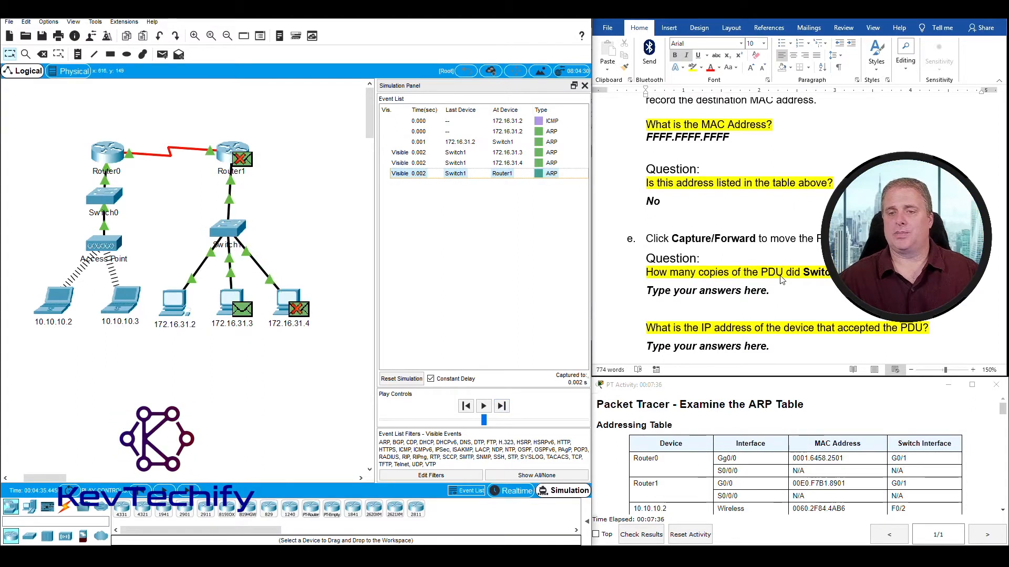
- In step e of the lab document, answer 3 for the copies of the PDU Switch1 made and 172.16.31.3 for the accepting device
scroll(736, 226, down, 3)
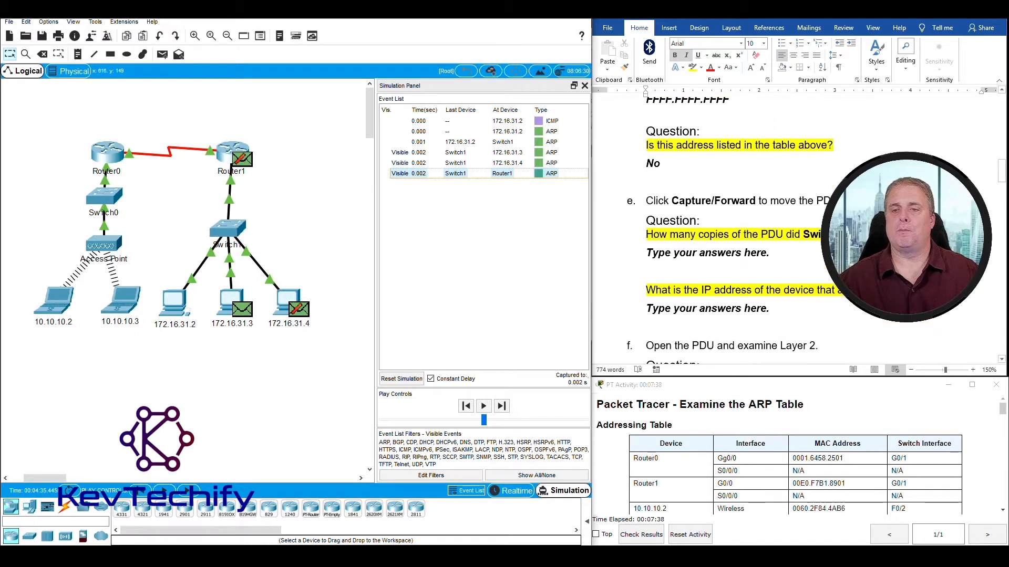
click(650, 216)
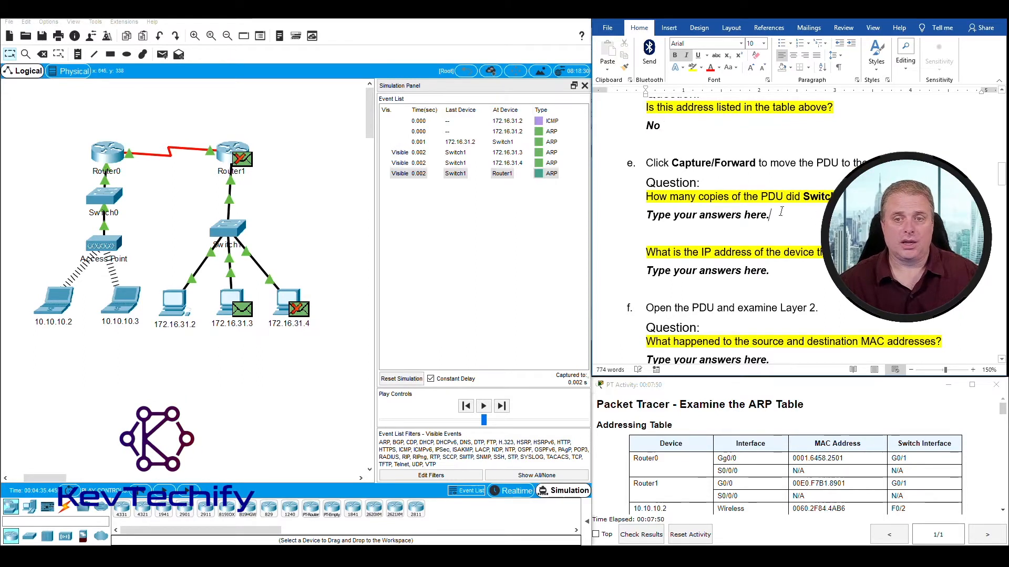
drag(646, 215, 775, 214)
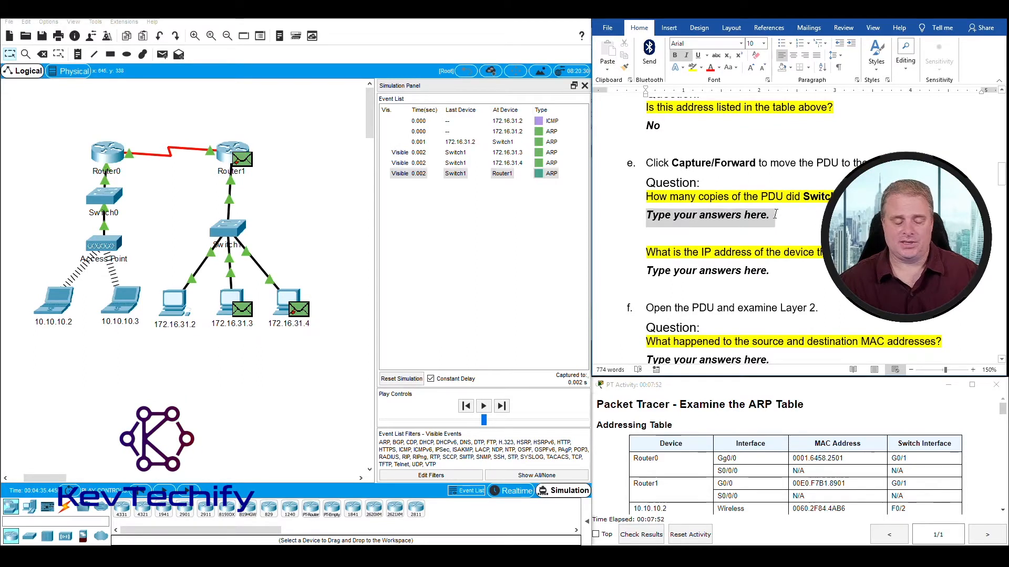
text(3)
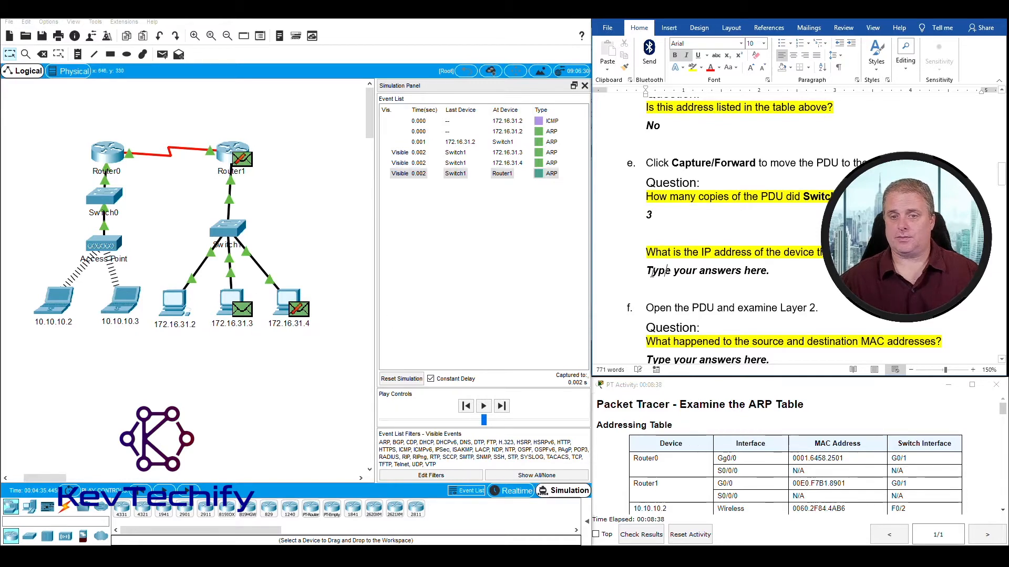
drag(649, 271, 767, 271)
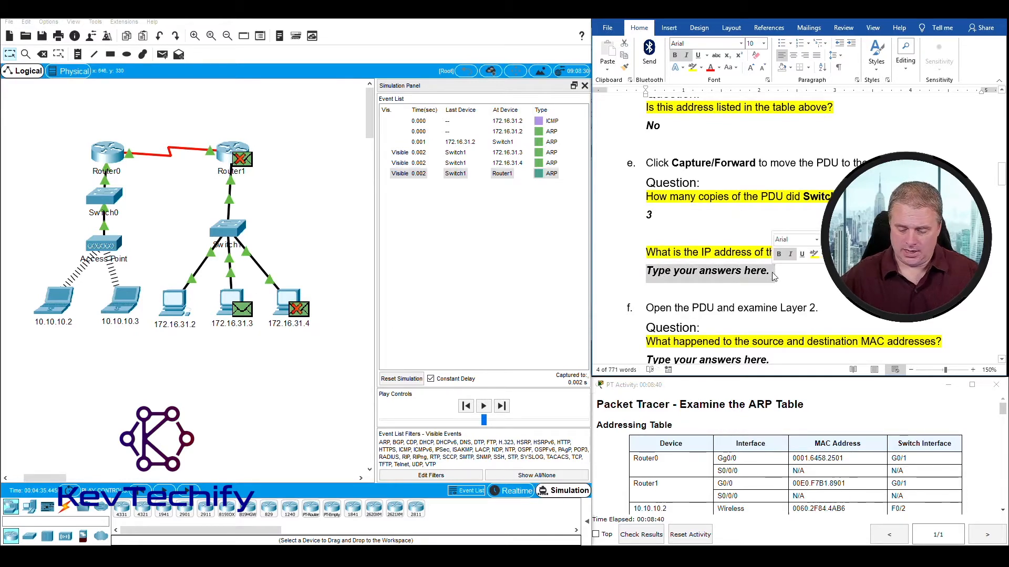
text(172.16.31.3)
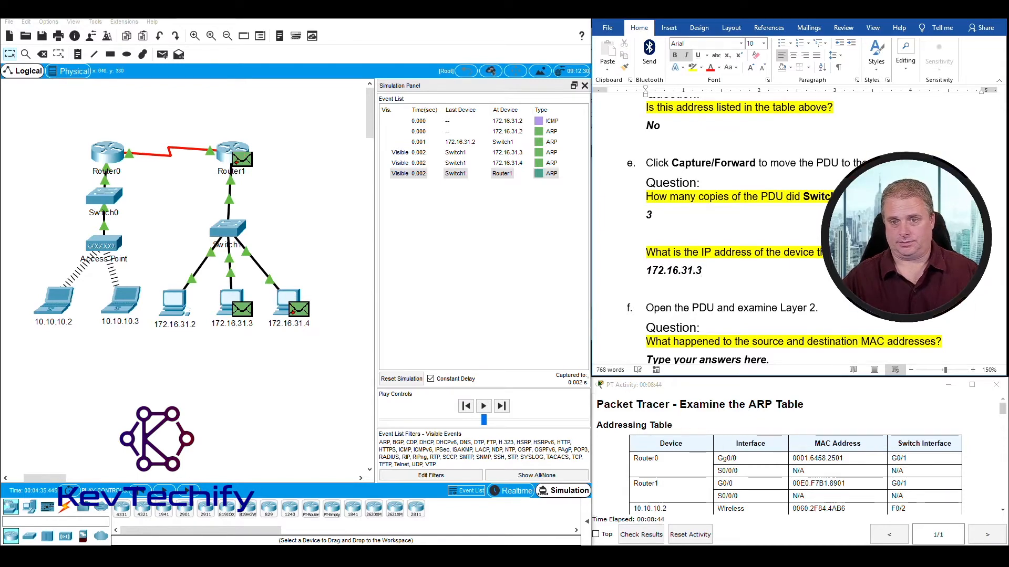
- Open the ARP PDU at PC 172.16.31.3 and compare the Layer 2 source and destination MAC addresses in its inbound and outbound layers
scroll(798, 306, down, 3)
scroll(798, 305, down, 2)
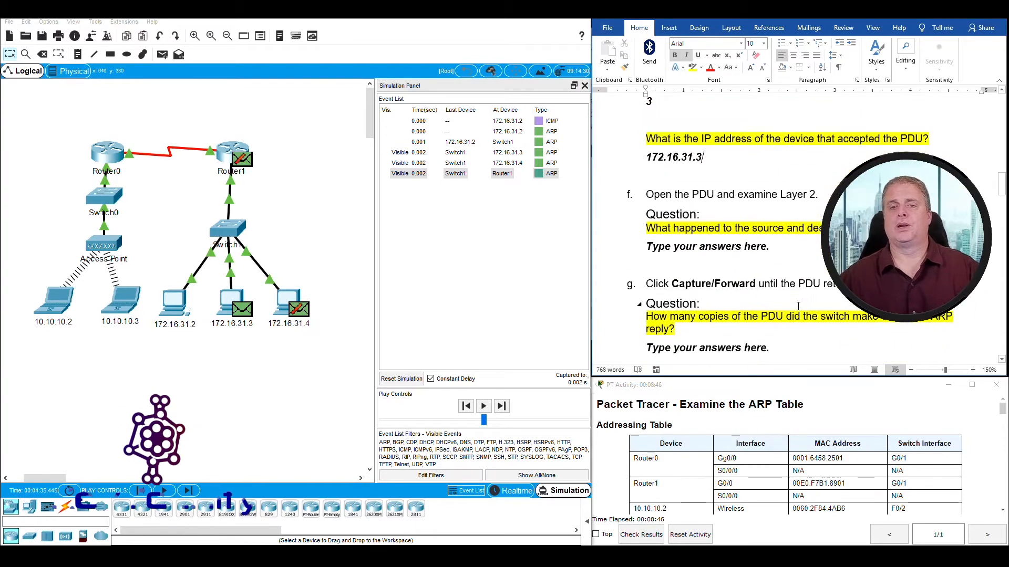
scroll(798, 305, down, 1)
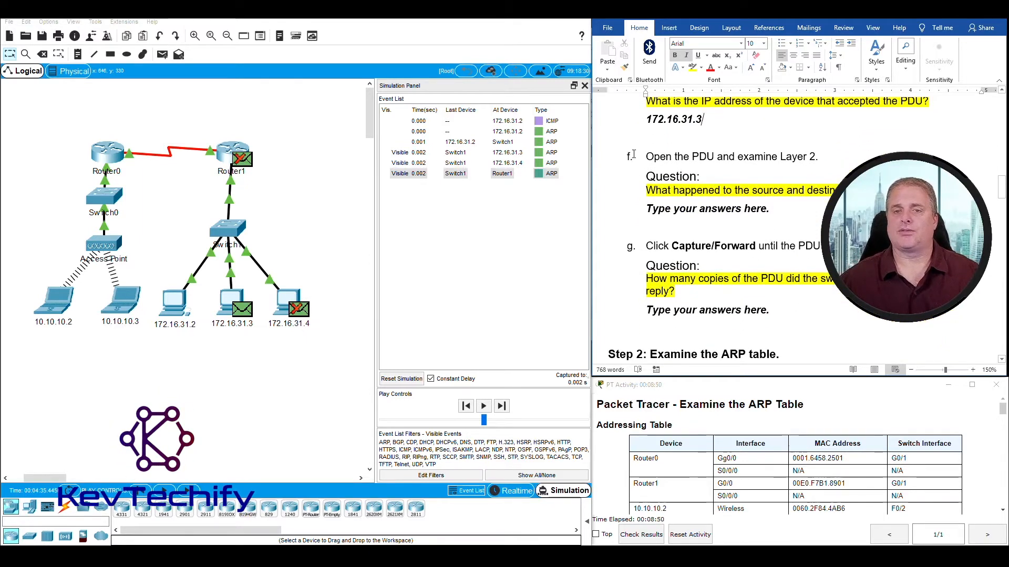
click(246, 314)
drag(406, 125, 159, 152)
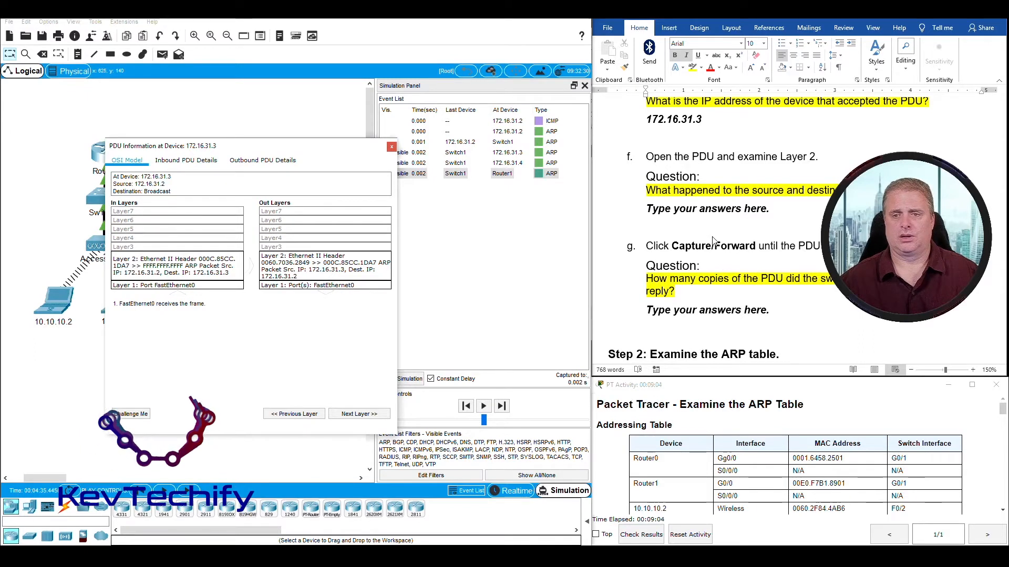
scroll(720, 242, down, 1)
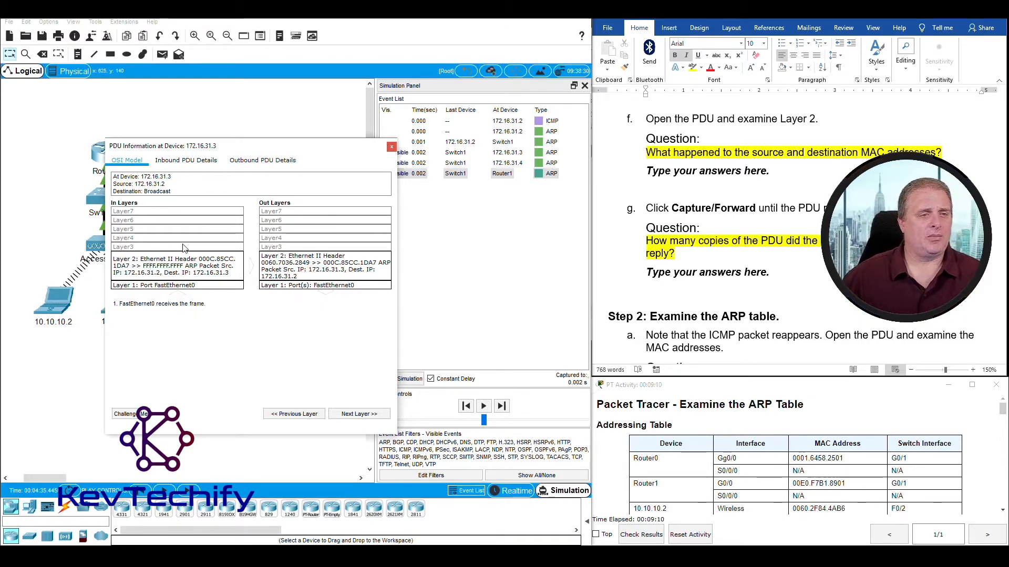
mouse_move(216, 146)
mouse_down()
mouse_move(238, 395)
mouse_move(232, 274)
mouse_move(199, 139)
mouse_up()
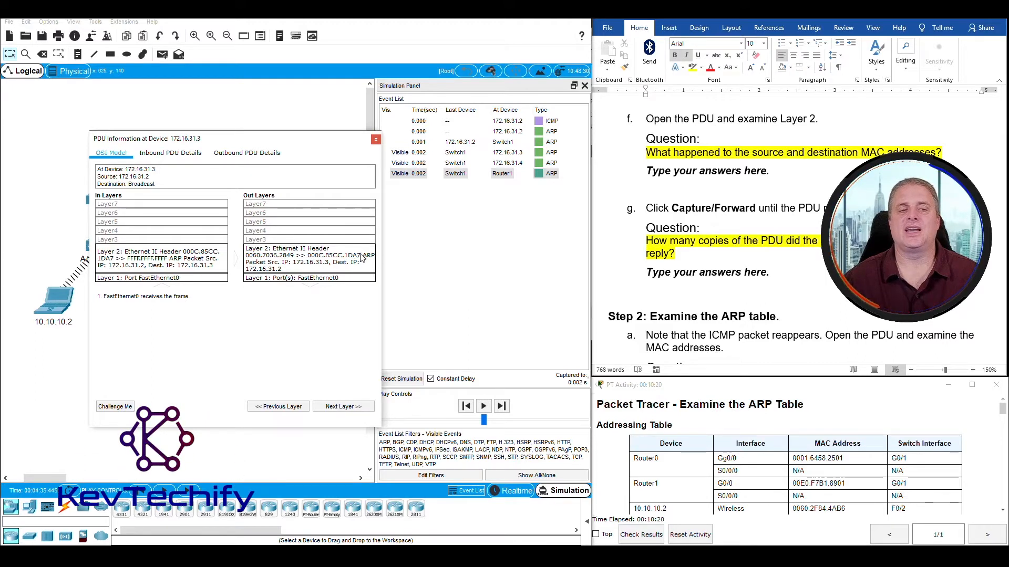
- Answer step f: the source MAC address became the destination, and the new source is the MAC address of the device sending the ARP reply
click(638, 178)
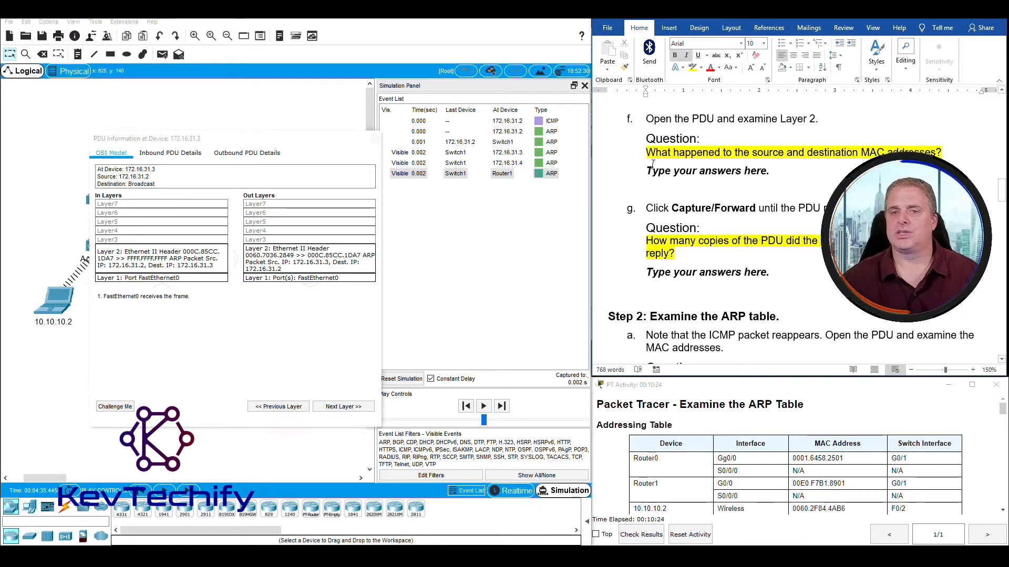
drag(655, 171, 773, 174)
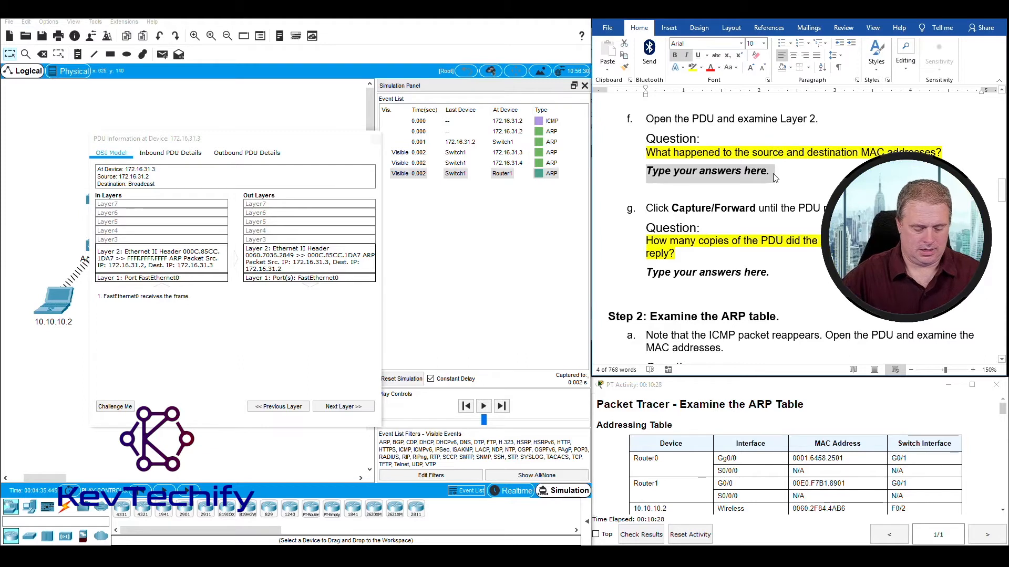
text(Source)
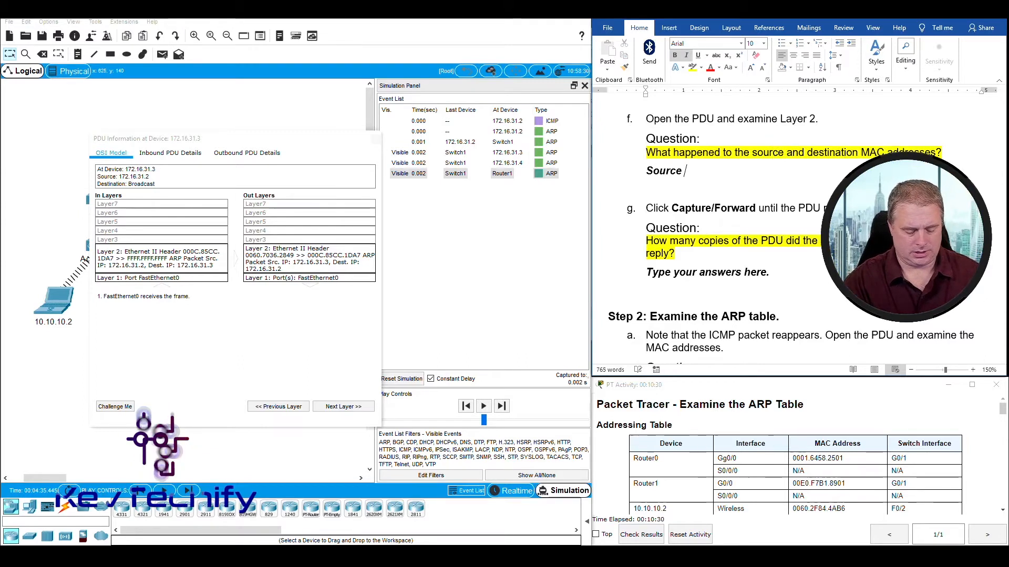
text( MAC addr)
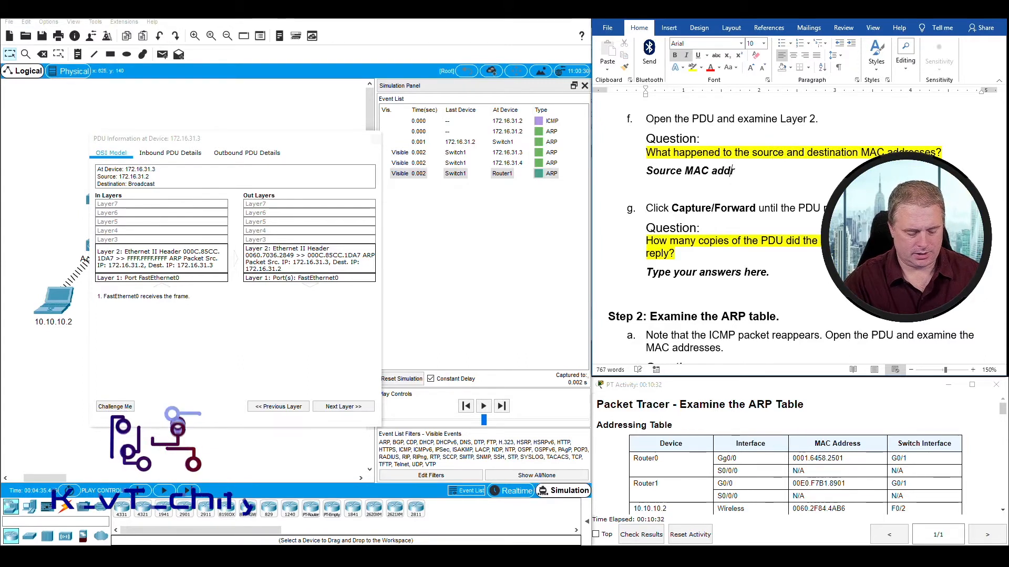
text(ess become the destina)
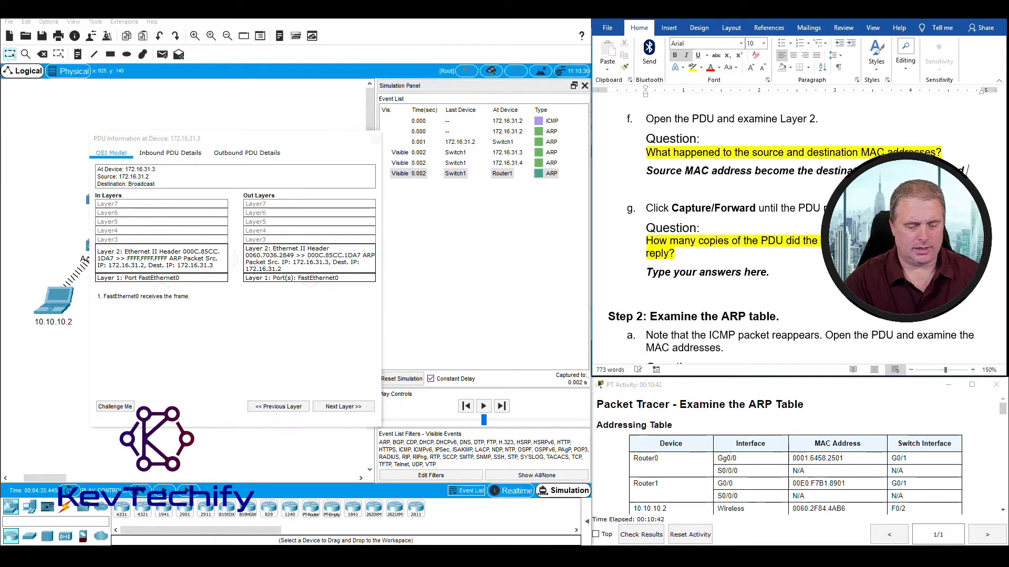
text(the )
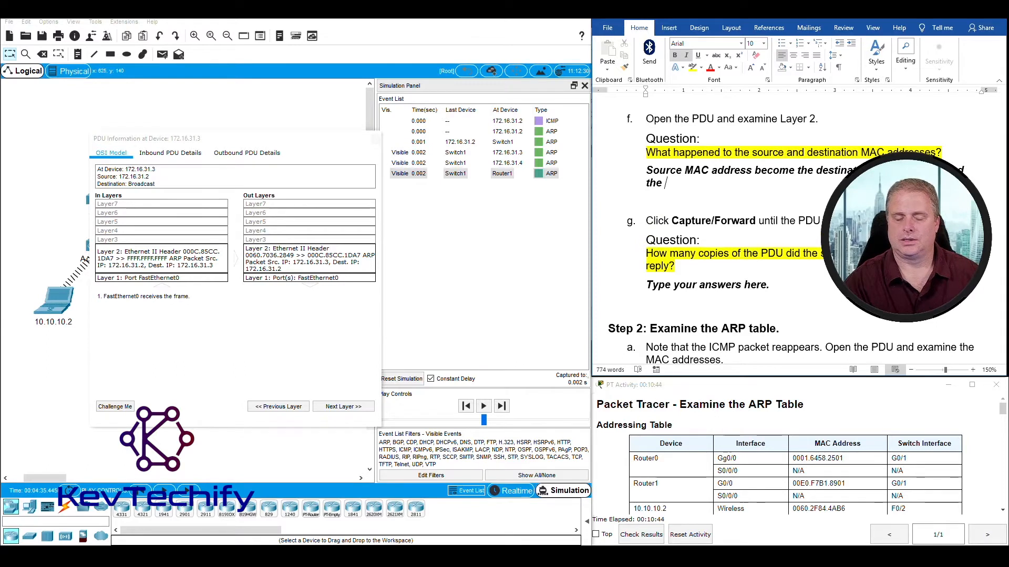
text(new )
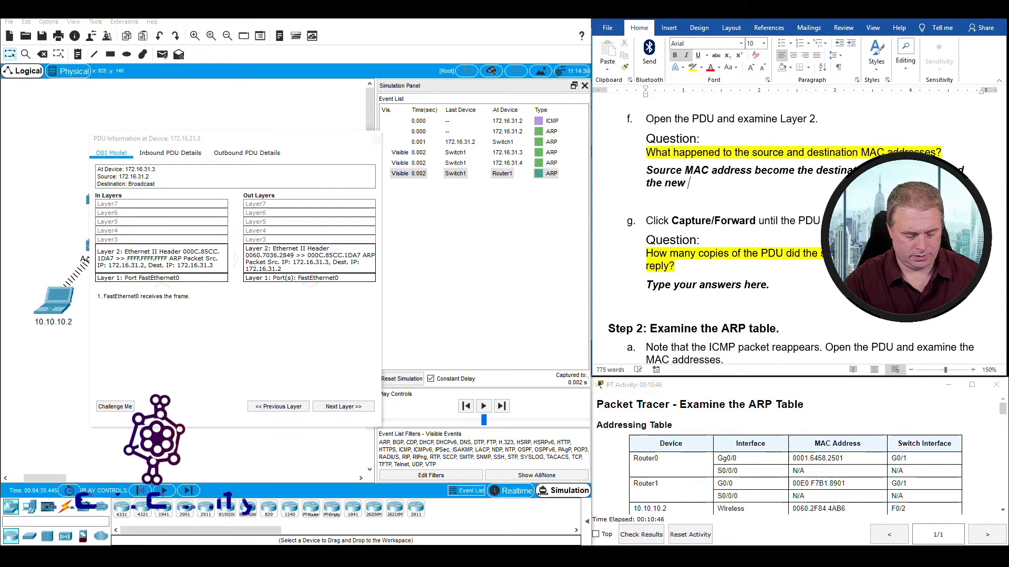
text(source MAC)
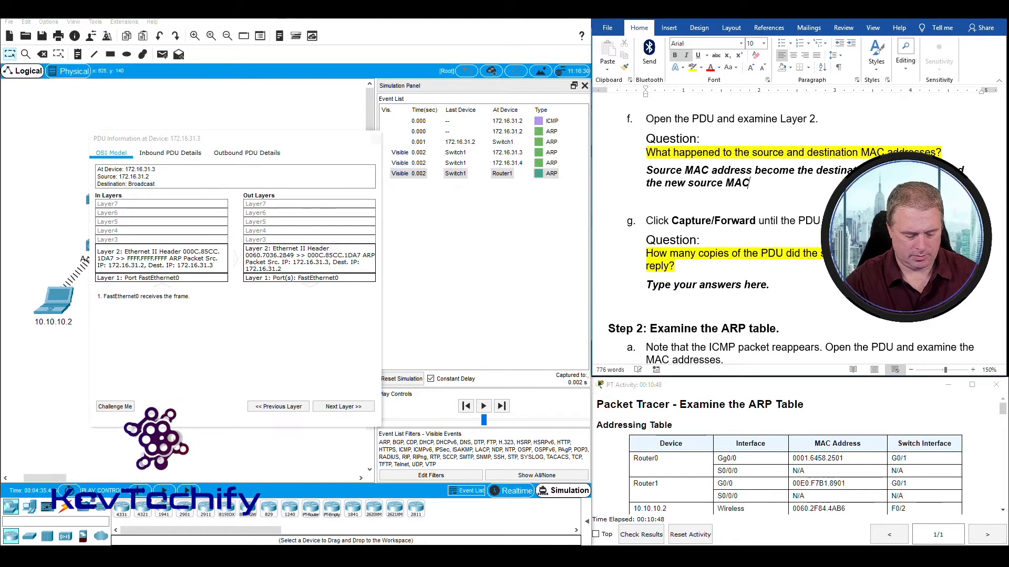
text( address)
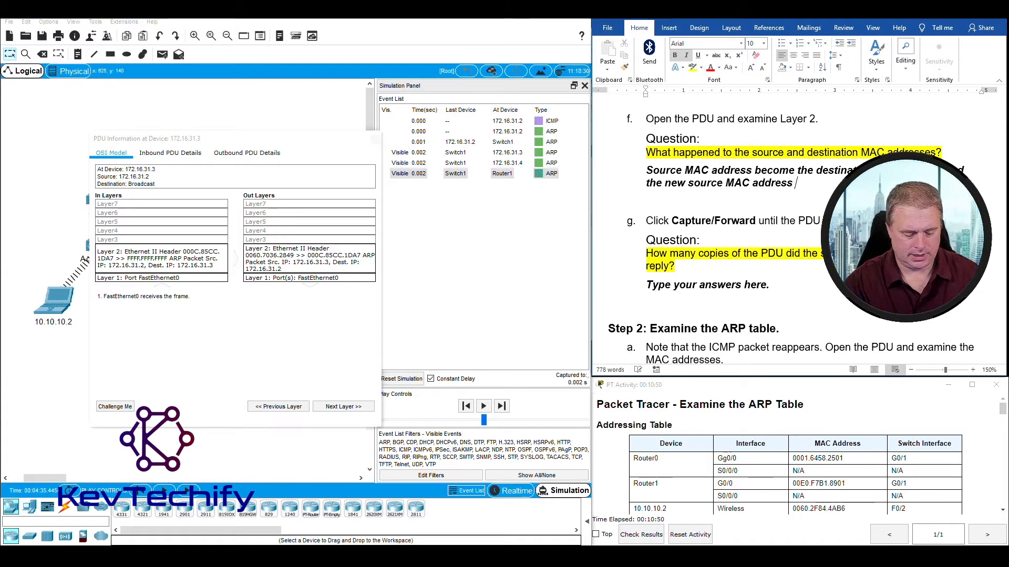
text( is the MA)
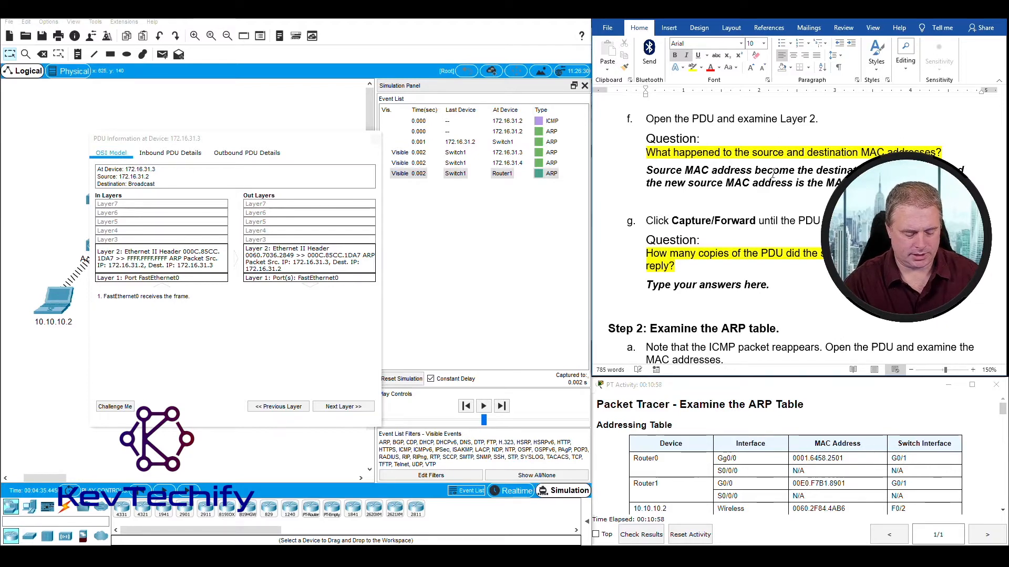
text(sending the)
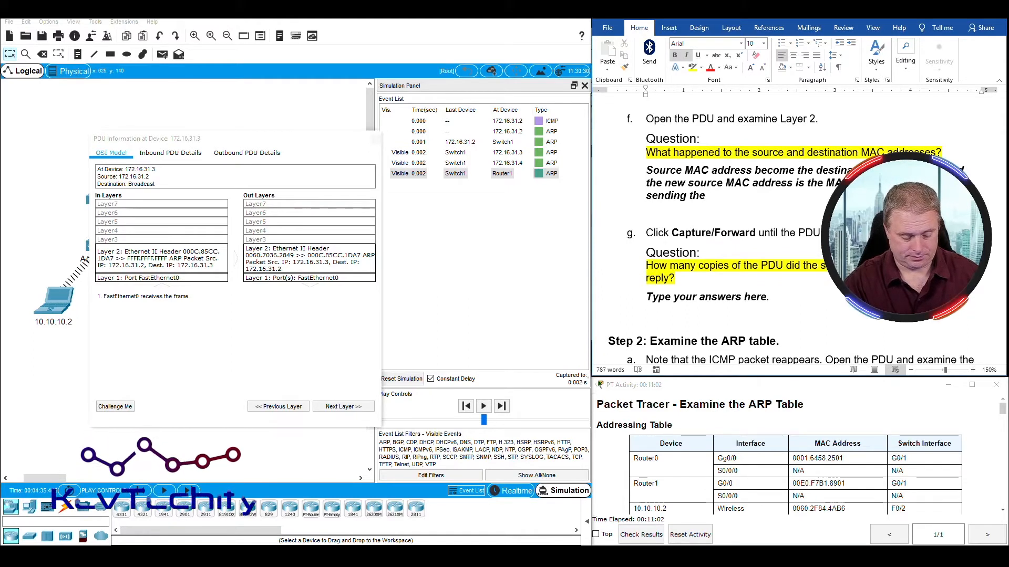
text( ARP)
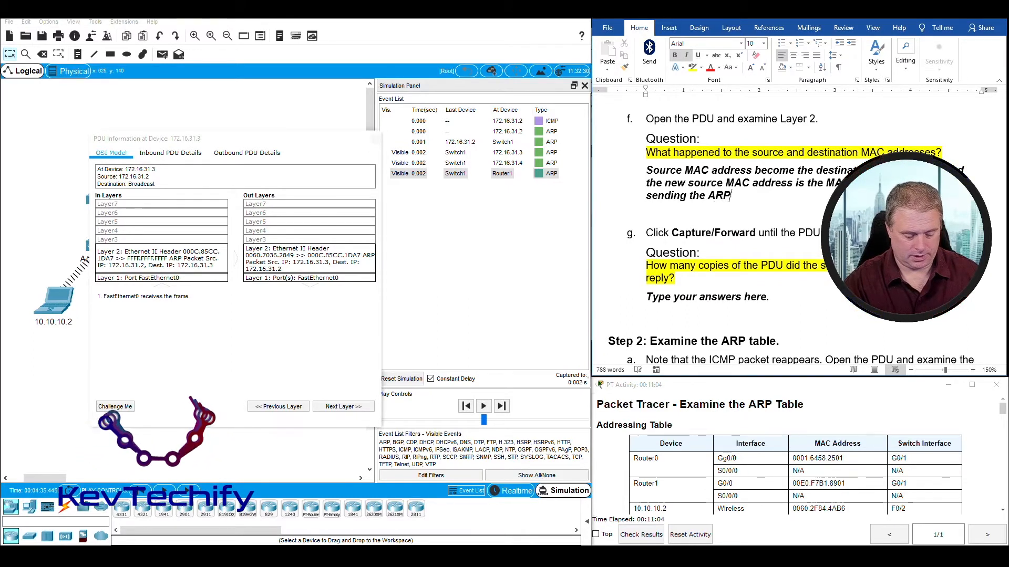
text( reply.)
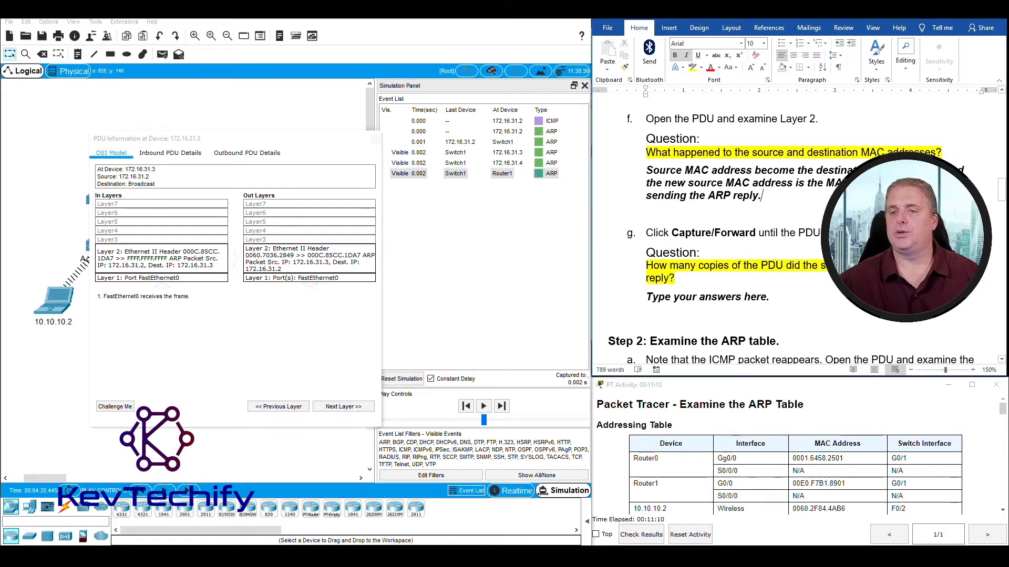
- Close the PDU information and advance the simulation two events until the ARP reply returns to 172.16.31.2
click(376, 139)
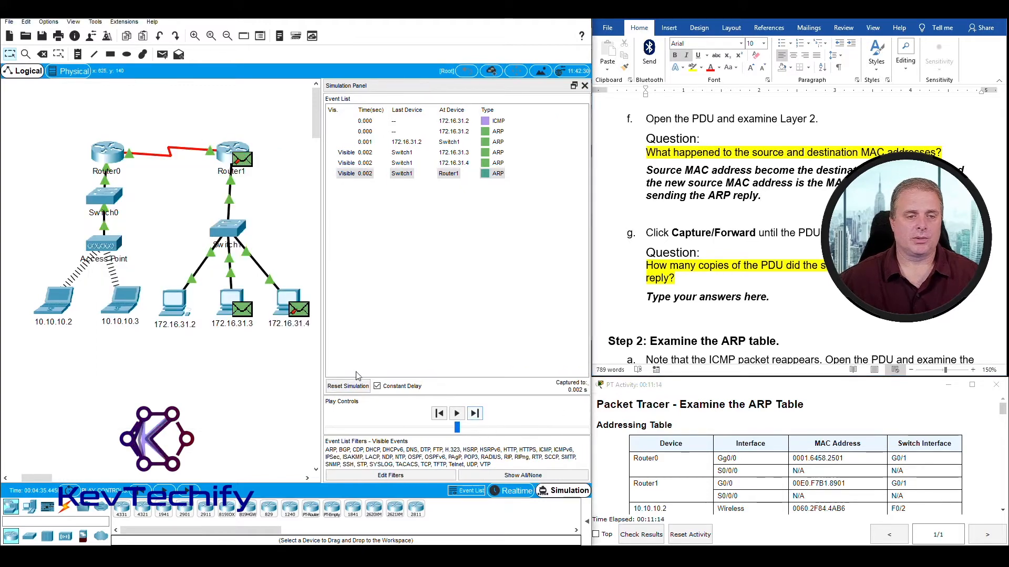
drag(322, 358, 375, 354)
click(502, 407)
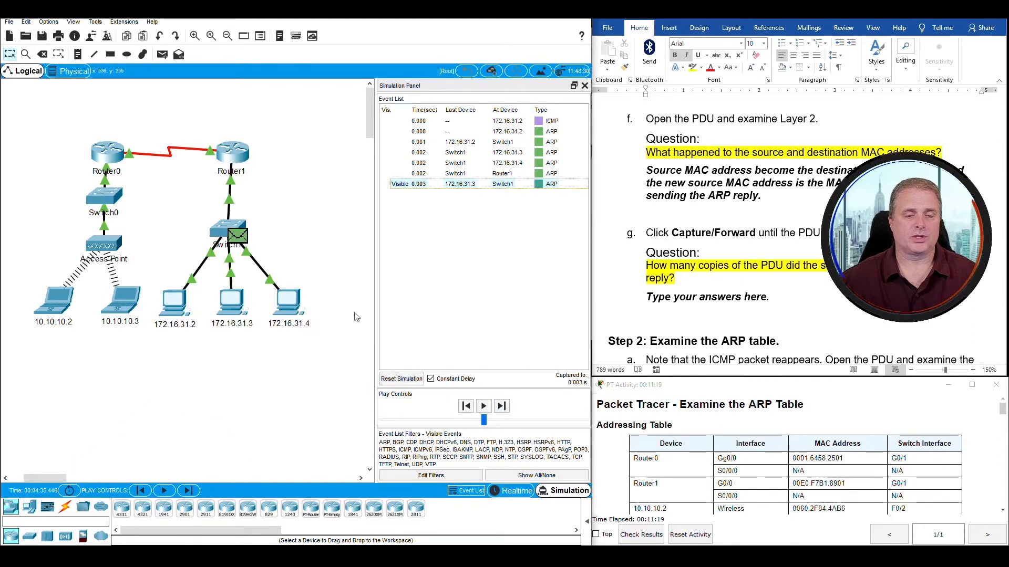
click(502, 406)
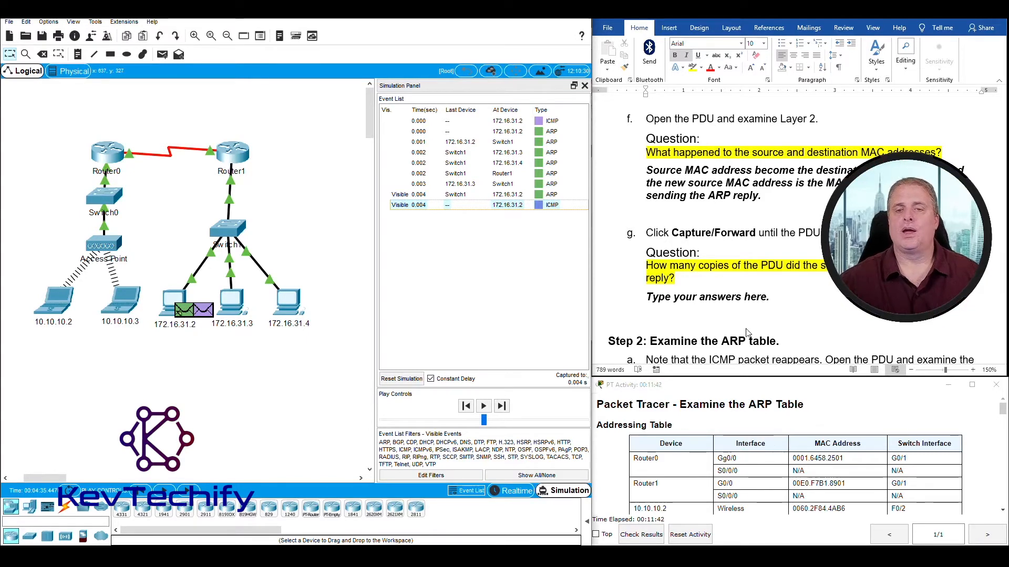
- Replace the step g answer placeholder on how many copies of the PDU the switch made during the ARP reply
click(644, 298)
drag(647, 298, 769, 297)
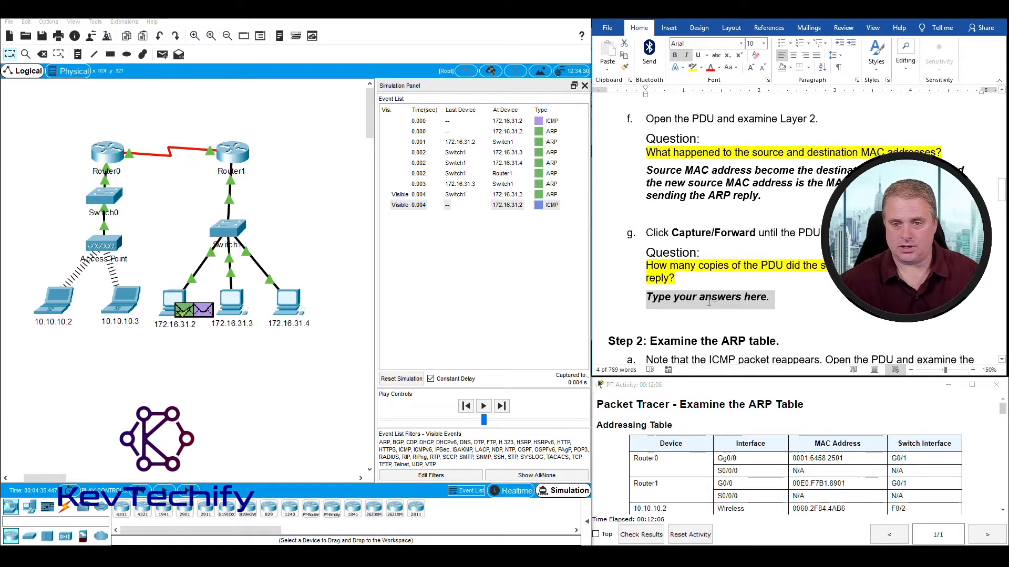
- For Step 2a, open the ICMP PDU at PC 172.16.31.2 and examine the MAC and IP addresses in its outbound PDU details
scroll(715, 303, down, 4)
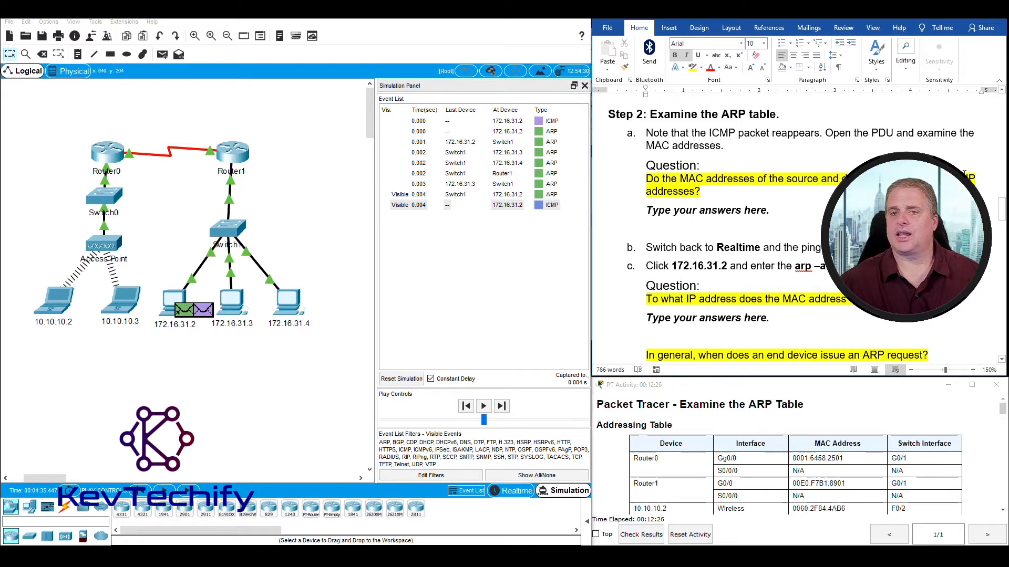
click(203, 311)
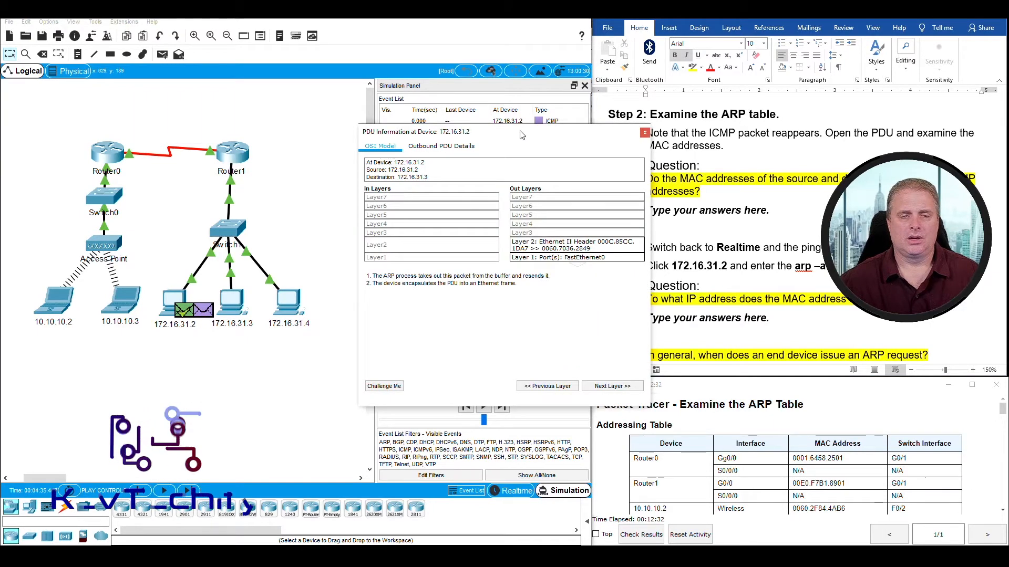
drag(521, 136, 251, 138)
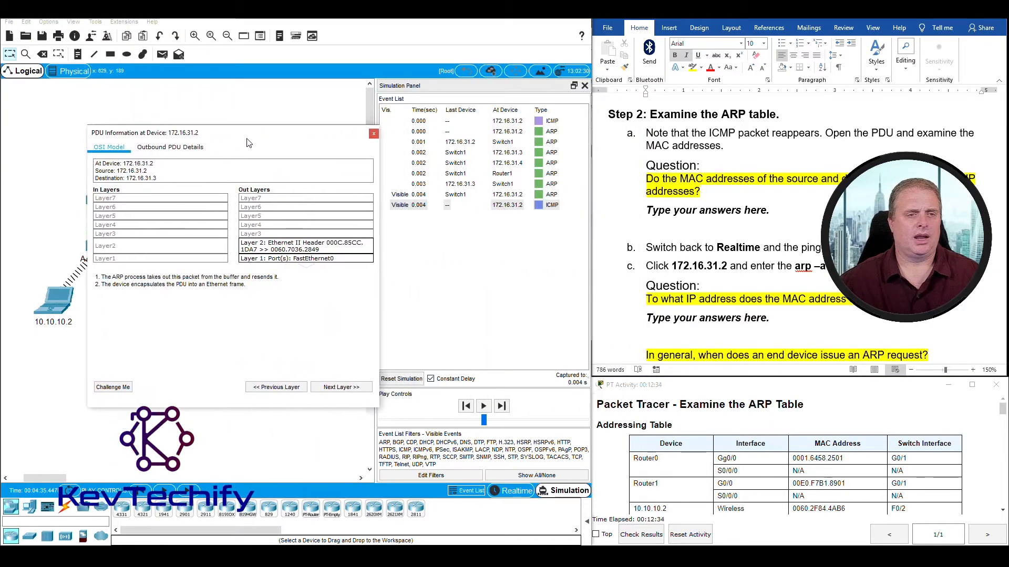
click(182, 150)
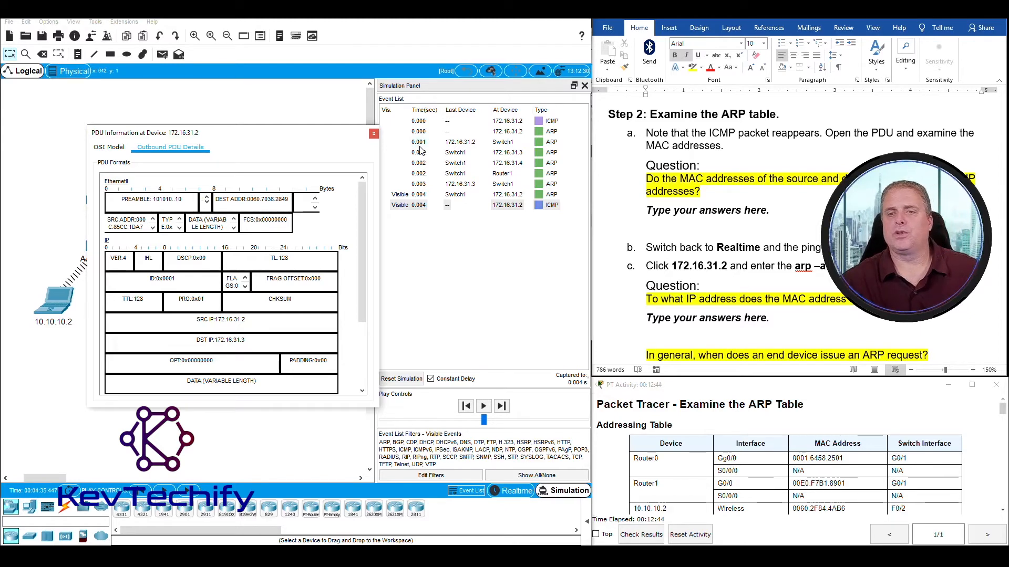
- Replace the Step 2a answer placeholder with "Yes" and close the PDU information
click(646, 211)
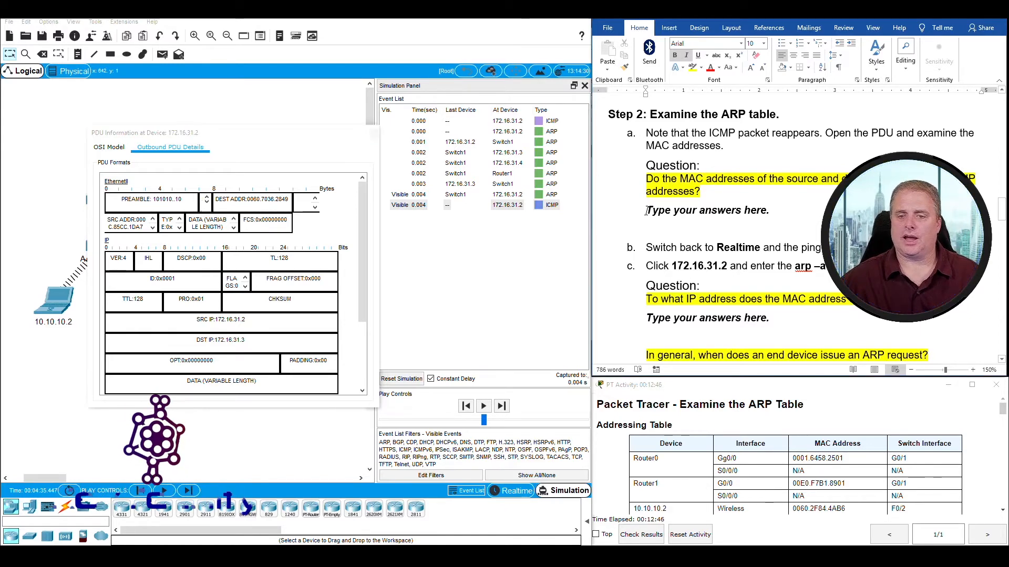
drag(646, 210, 774, 210)
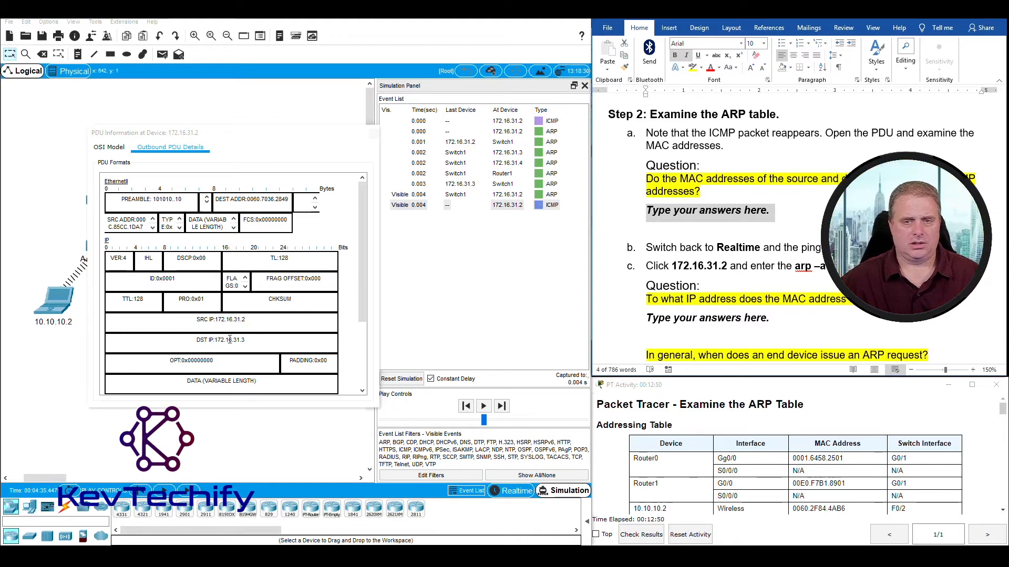
text(Yes)
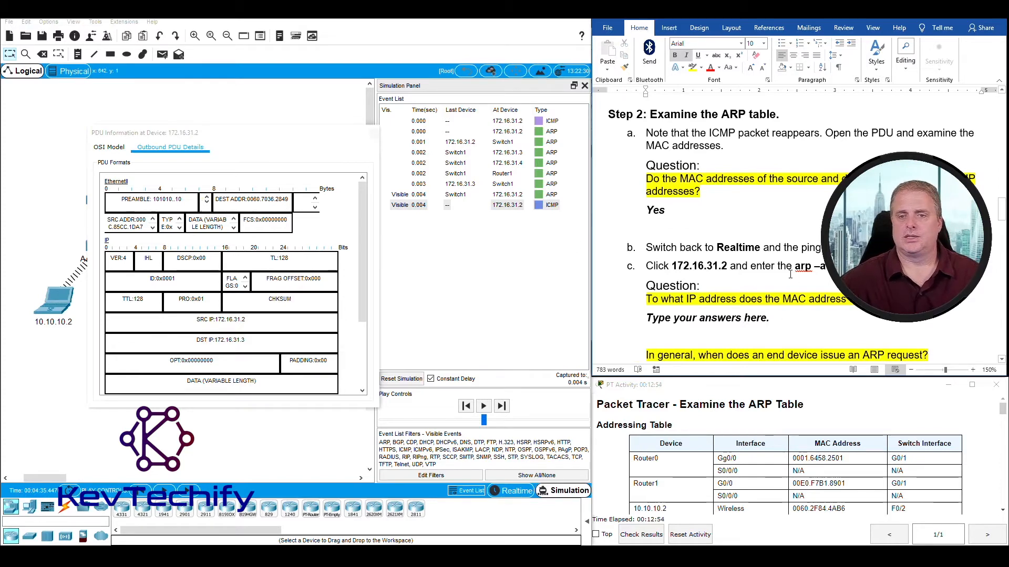
click(374, 135)
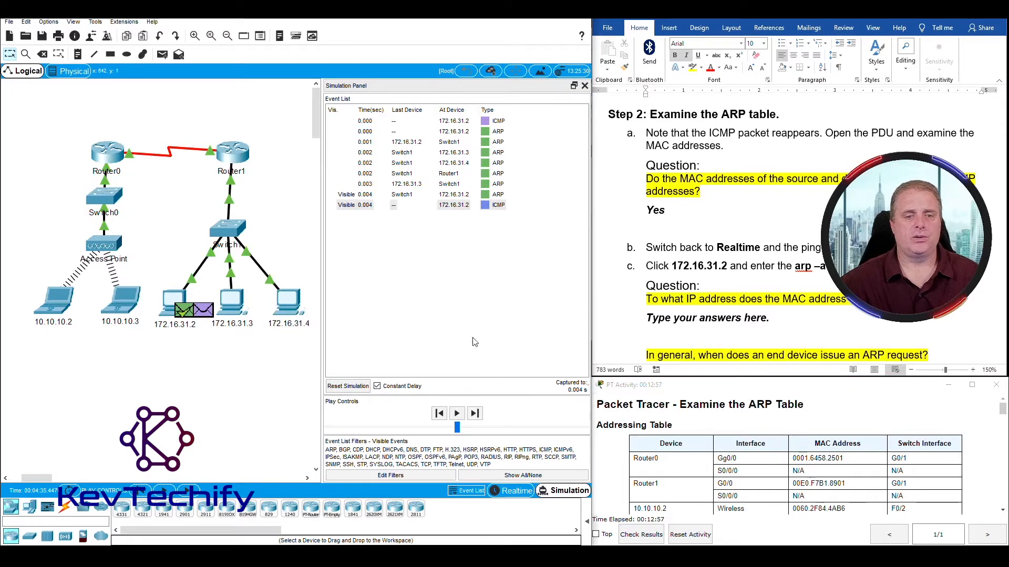
- Switch back to Realtime mode and run arp -a at the command prompt of PC 172.16.31.2
click(517, 496)
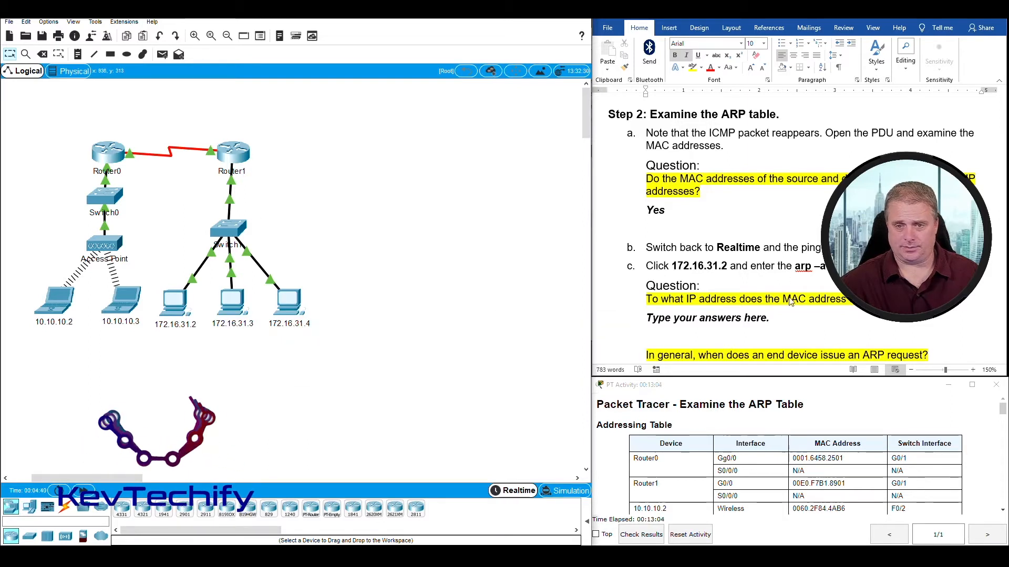
scroll(741, 238, down, 3)
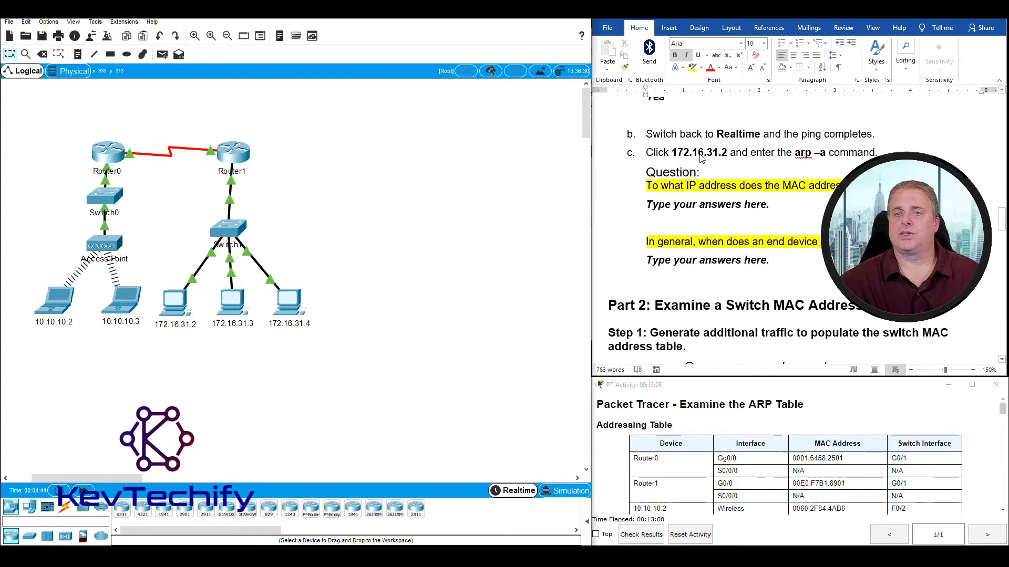
click(177, 308)
drag(211, 380, 217, 171)
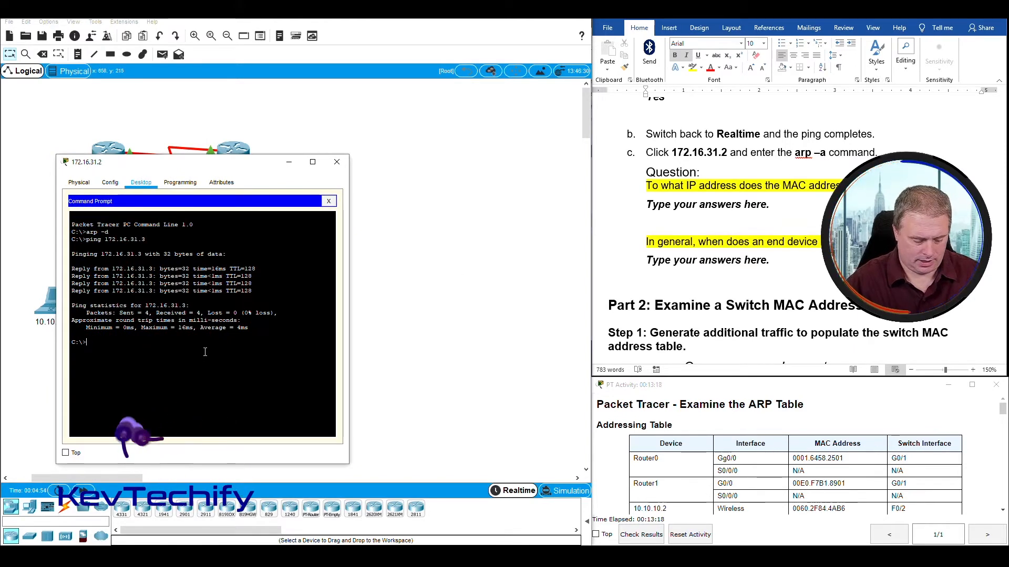
text(arp -)
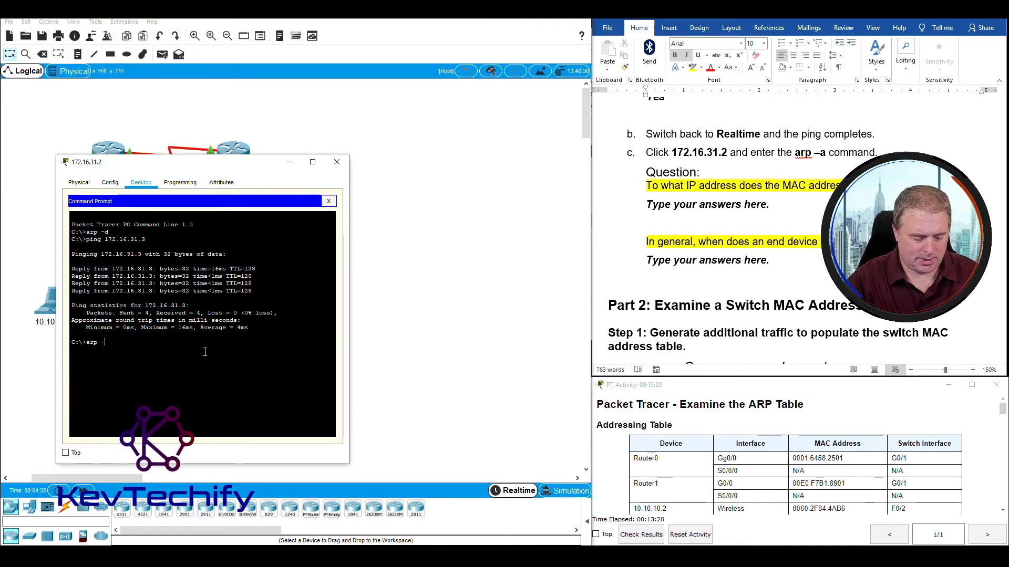
text(a)
key(Return)
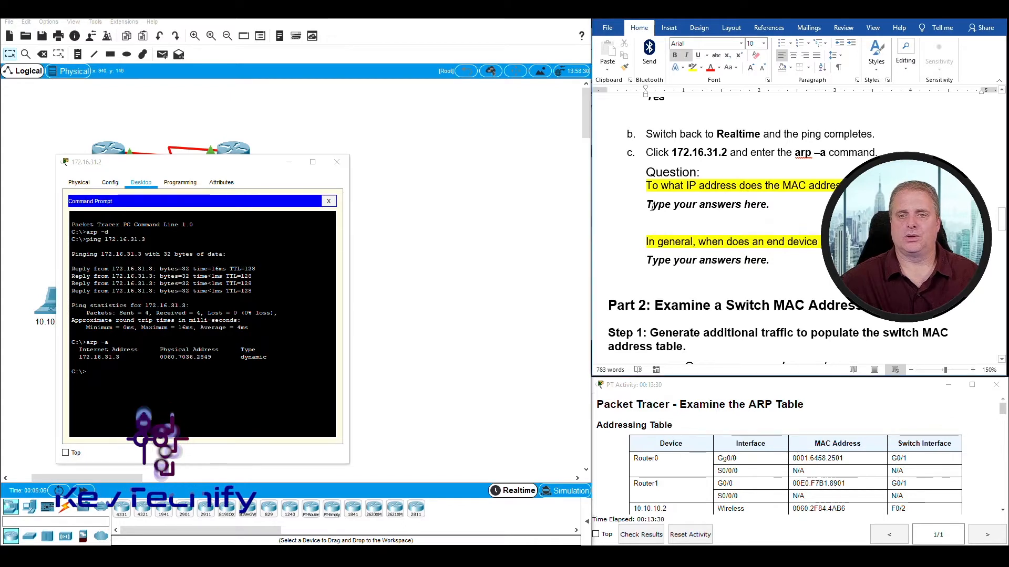
- Answer the two step c questions: 172.16.31.3 for the MAC entry, and what a device does not know when it issues an ARP request
click(764, 204)
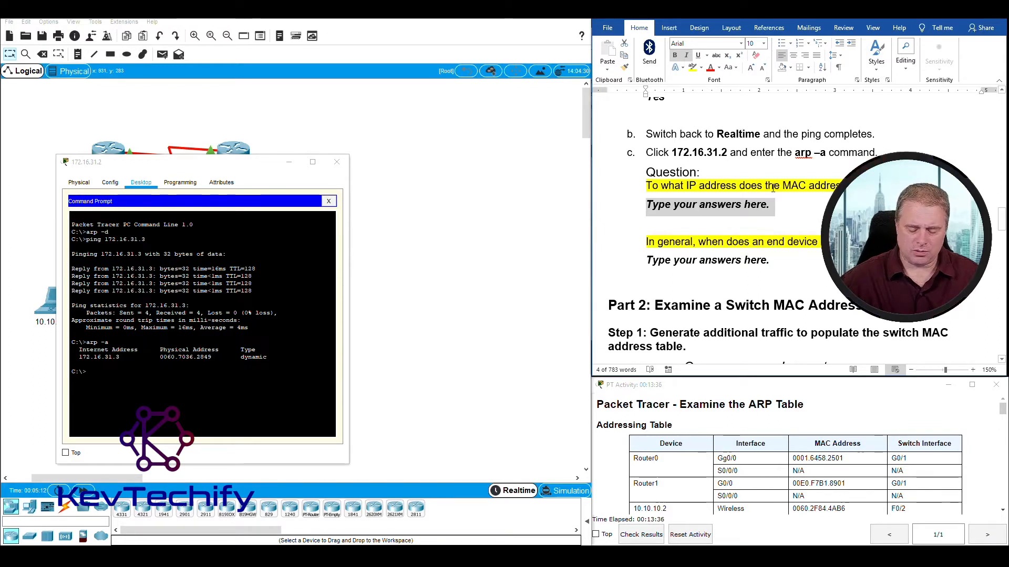
text(172.16.31.3)
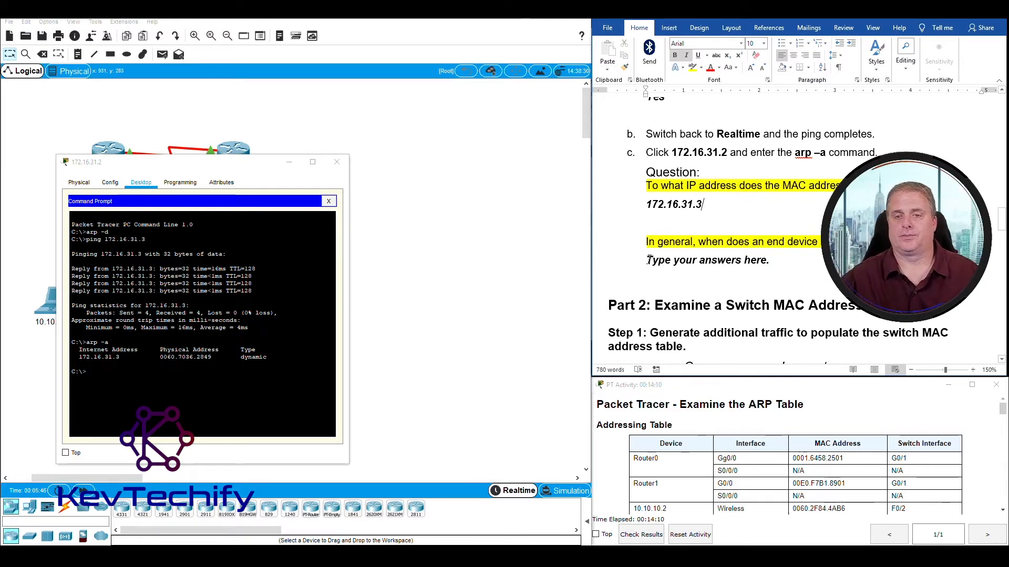
drag(649, 260, 778, 267)
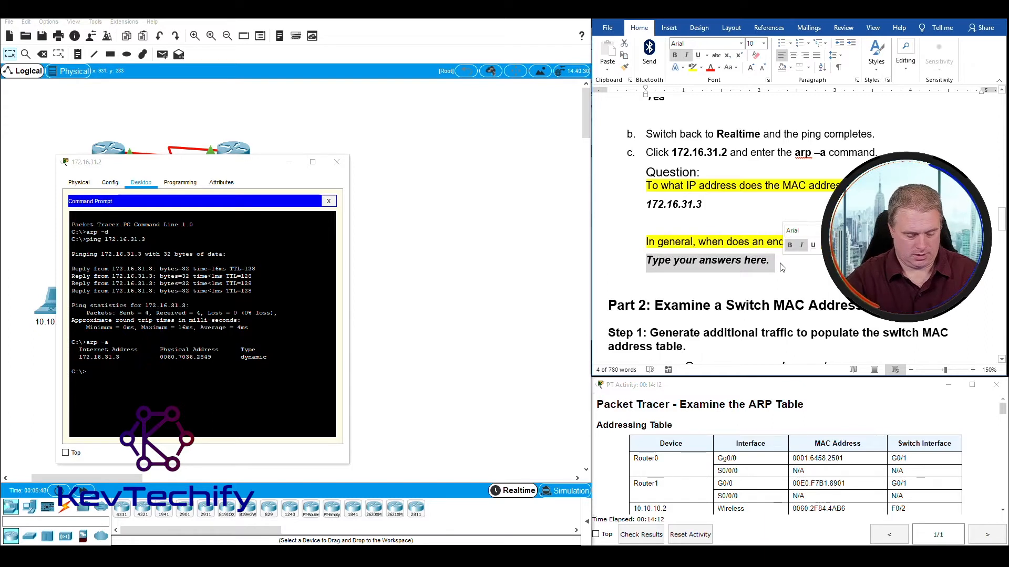
text(Weh nit)
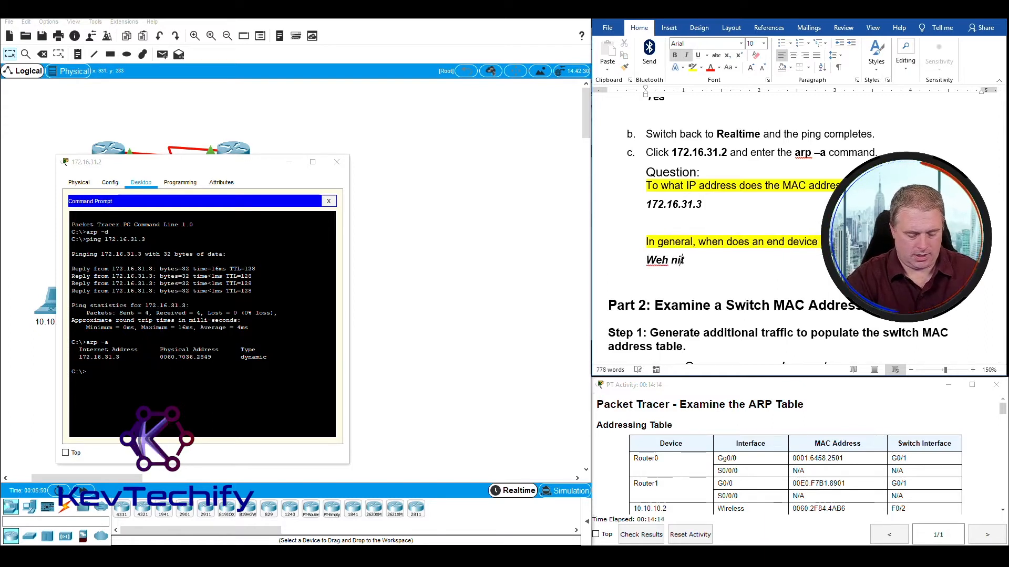
text( does not kno)
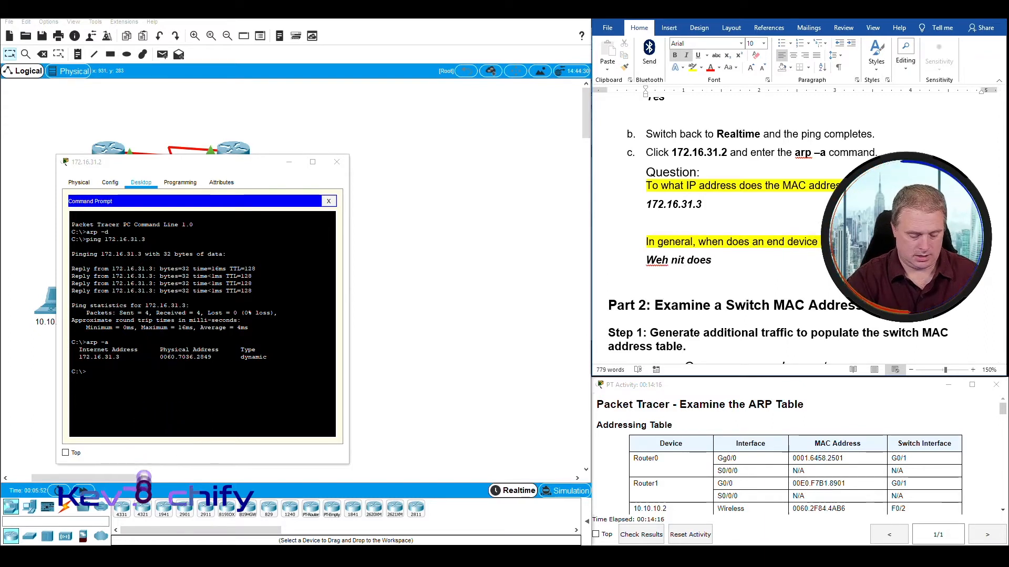
text(w the re)
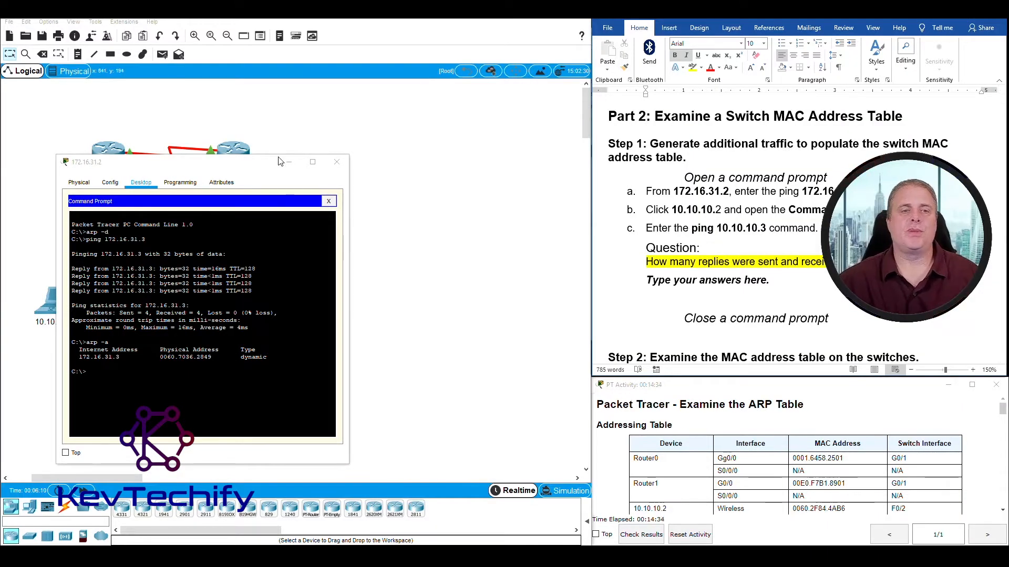
- For Part 2 Step 1a, ping 172.16.31.4 from a command prompt on PC 172.16.31.2 and close the device window
click(337, 163)
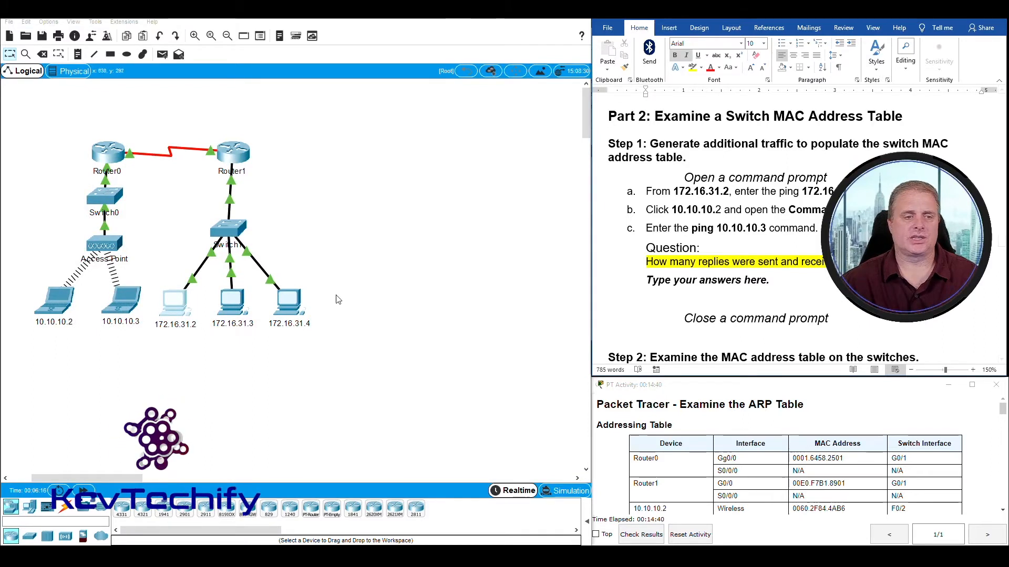
click(178, 312)
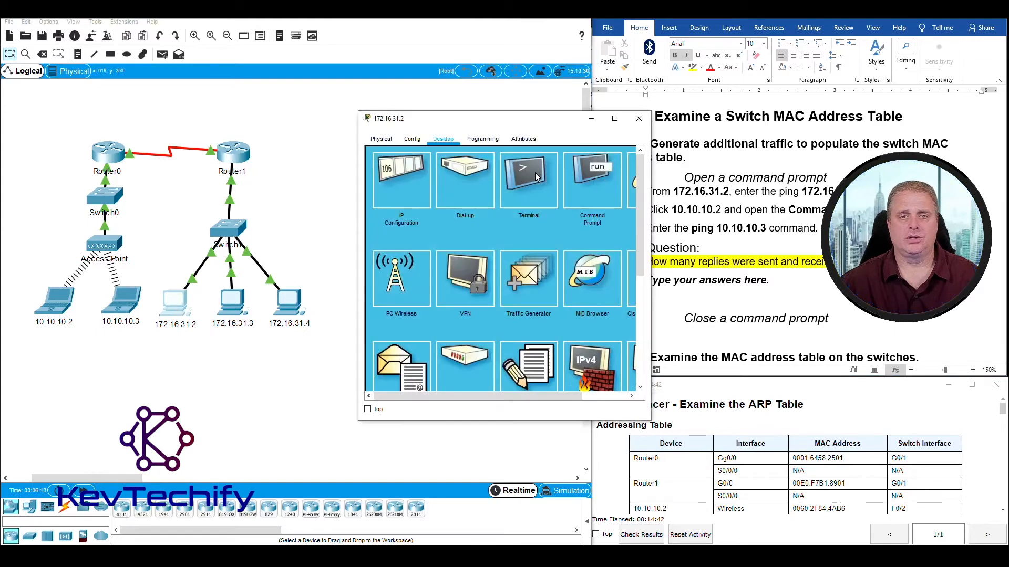
click(586, 183)
drag(553, 122, 336, 129)
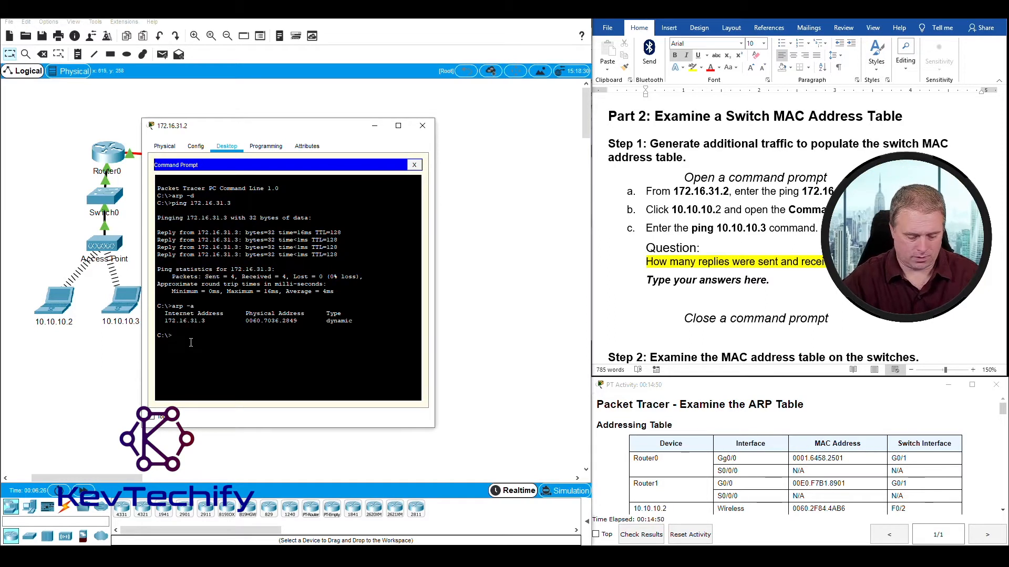
text(ping 172)
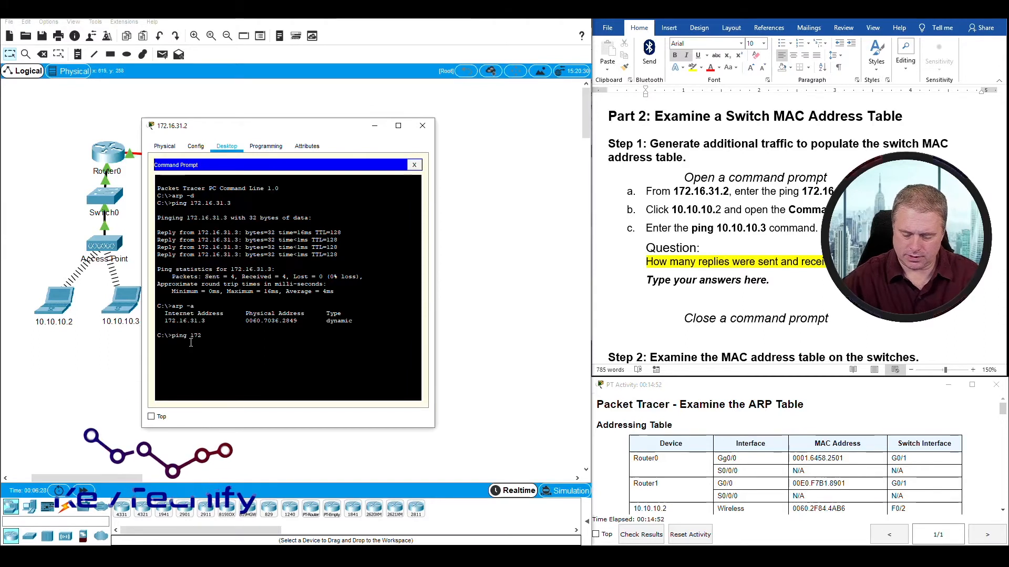
text(.16.31.)
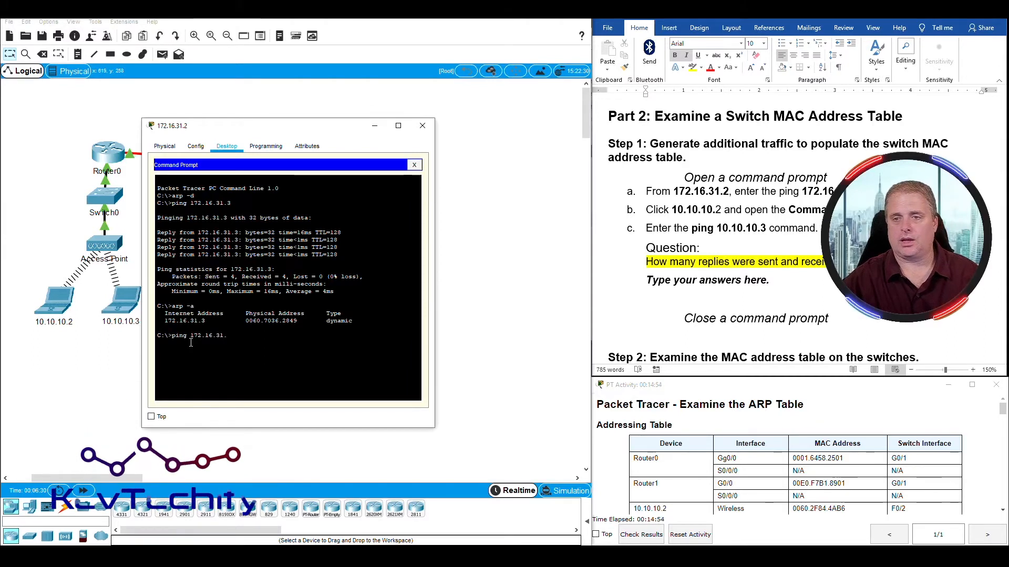
text(4)
key(Return)
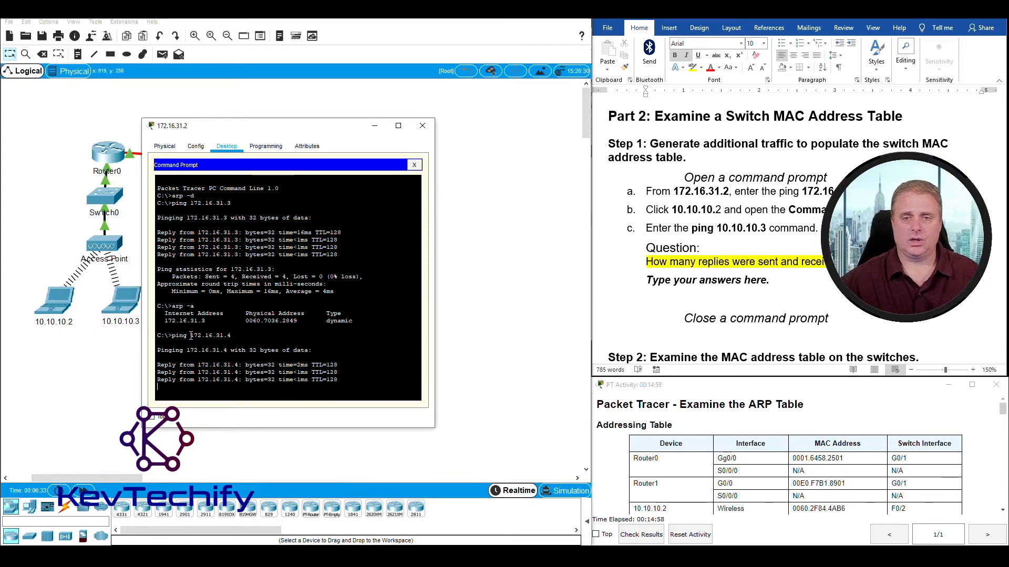
click(422, 127)
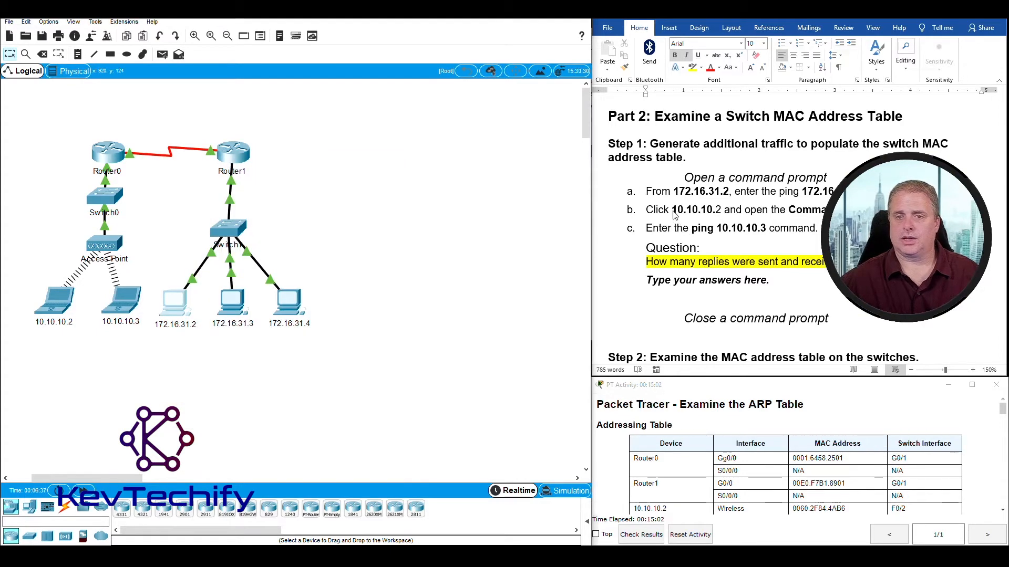
- Open the command prompt on laptop 10.10.10.2 and ping 10.10.10.3
click(59, 305)
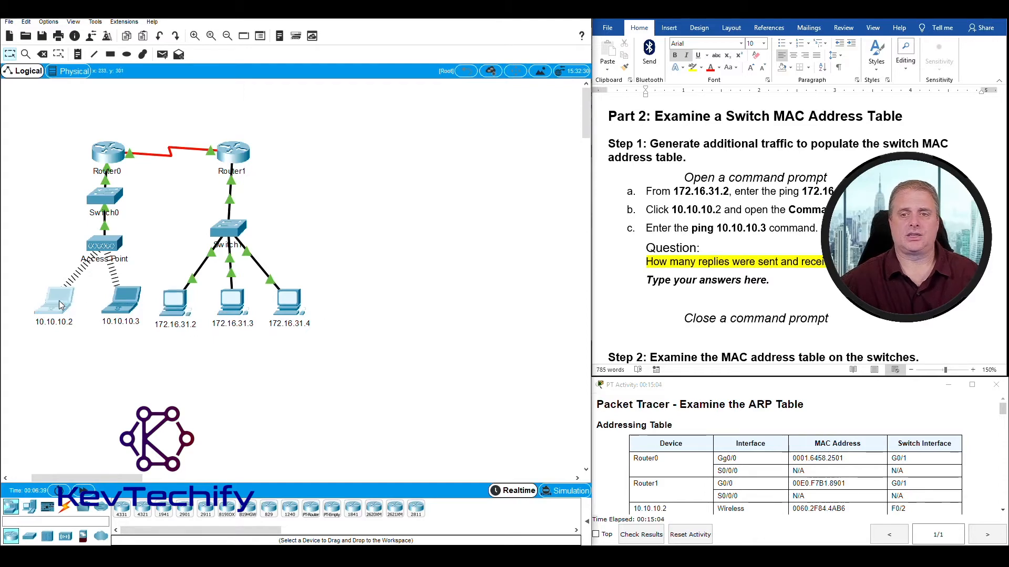
drag(555, 121, 312, 106)
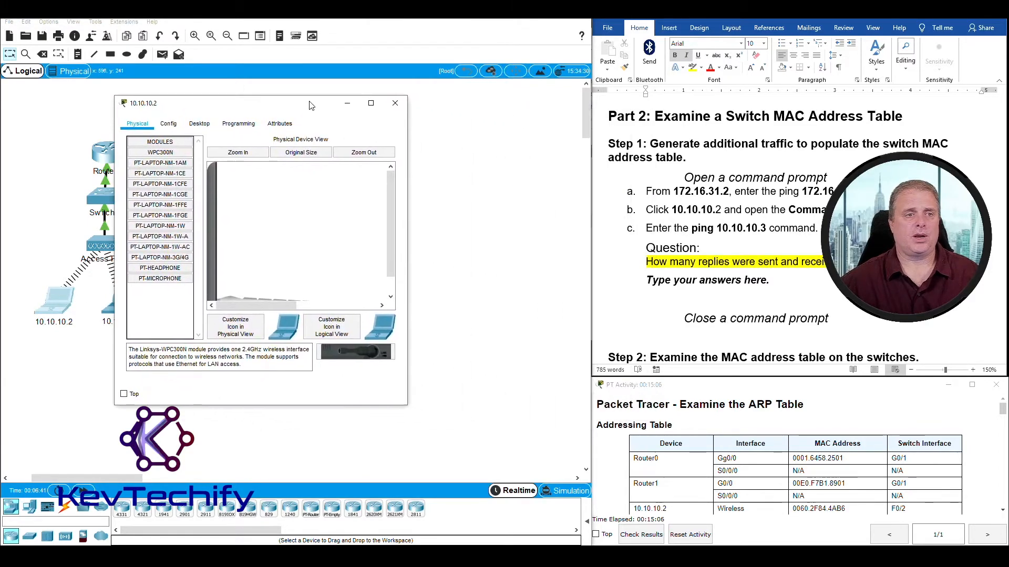
click(199, 123)
click(353, 170)
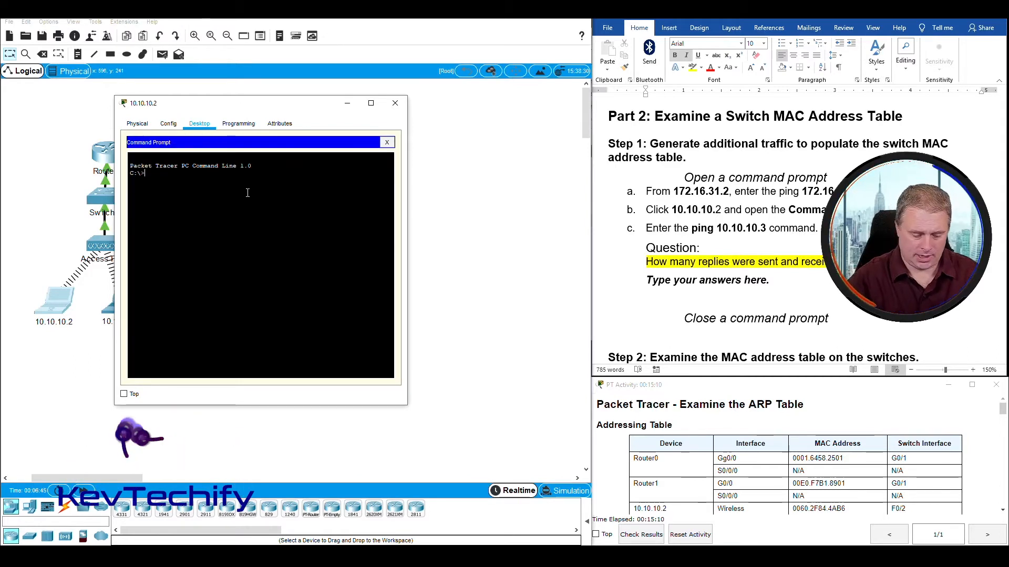
text(ping 1)
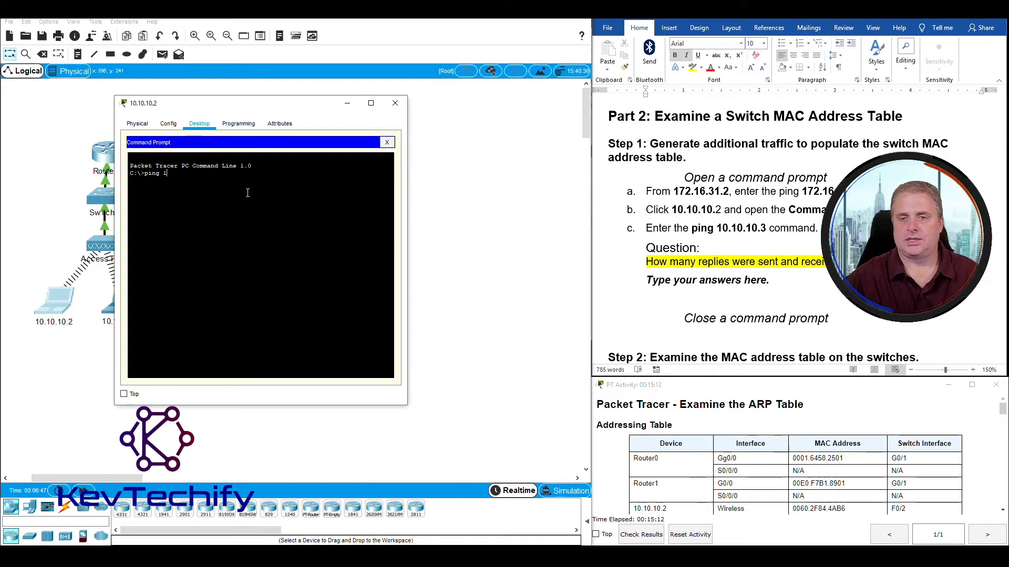
text(0.10.10.3)
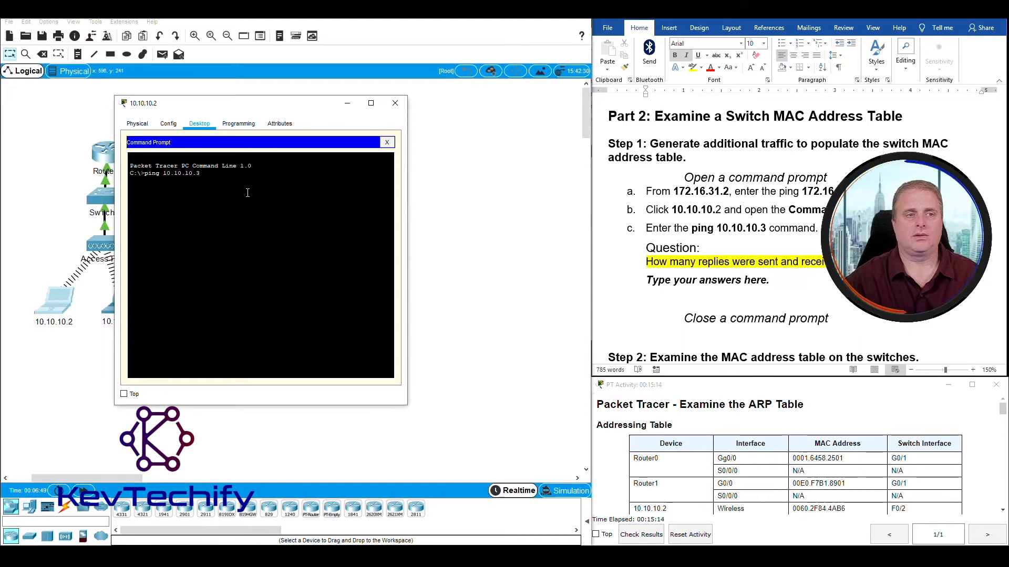
key(Return)
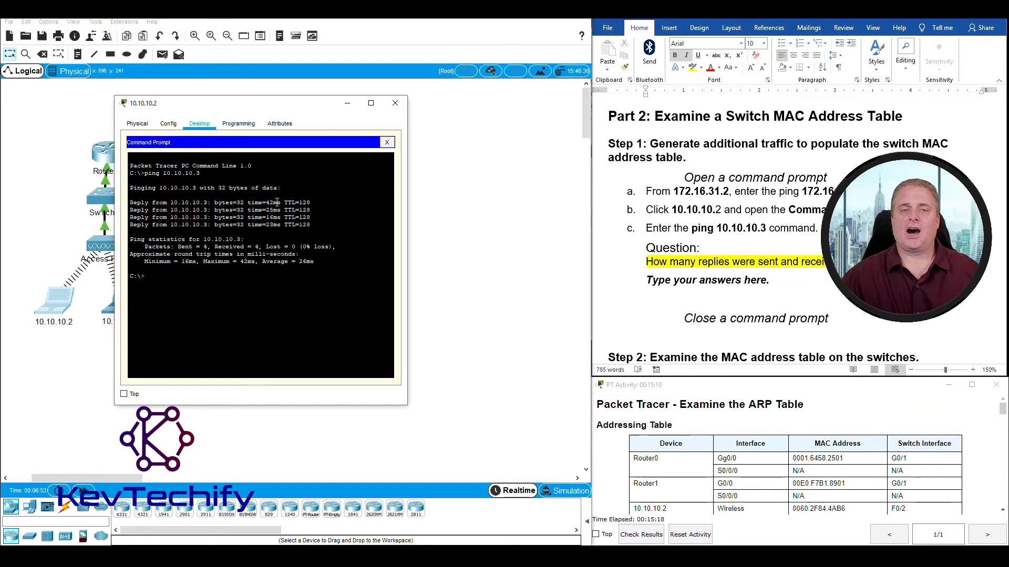
- Check the ping statistics, answer the Part 2 Step 1c question with "Sent 4 and received 4", and close the 10.10.10.2 window
click(783, 285)
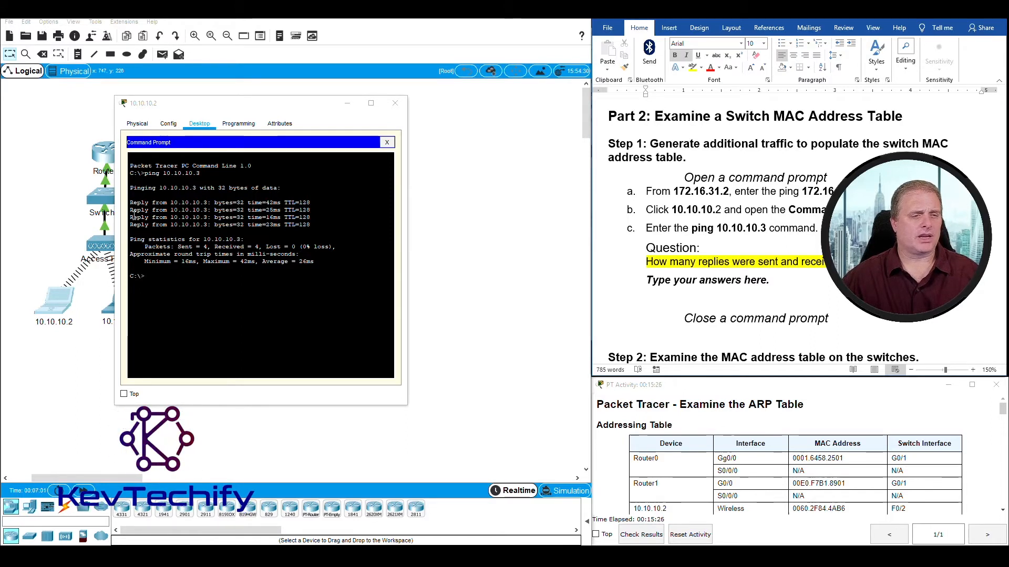
drag(130, 239, 209, 239)
click(167, 247)
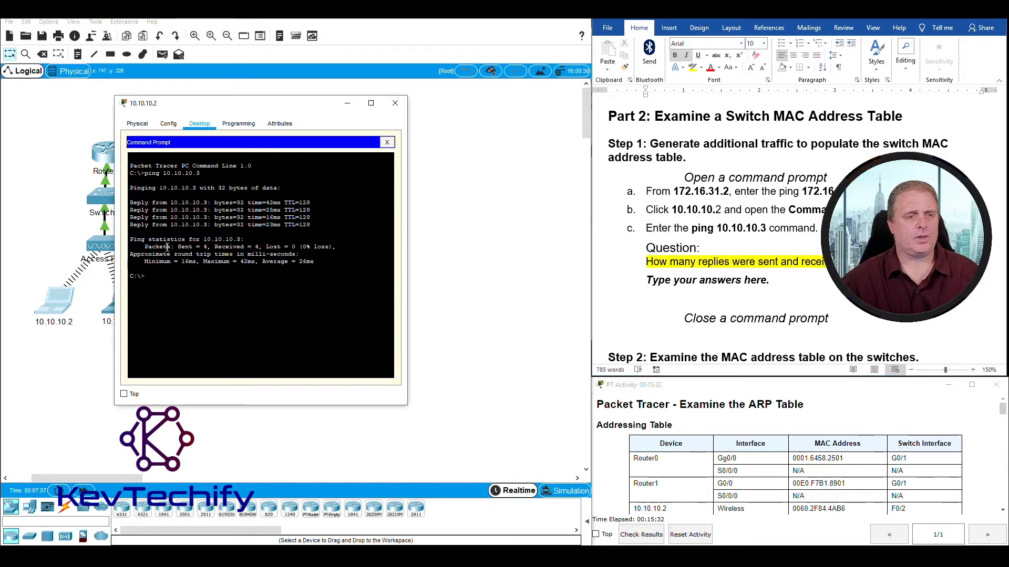
drag(145, 247, 210, 247)
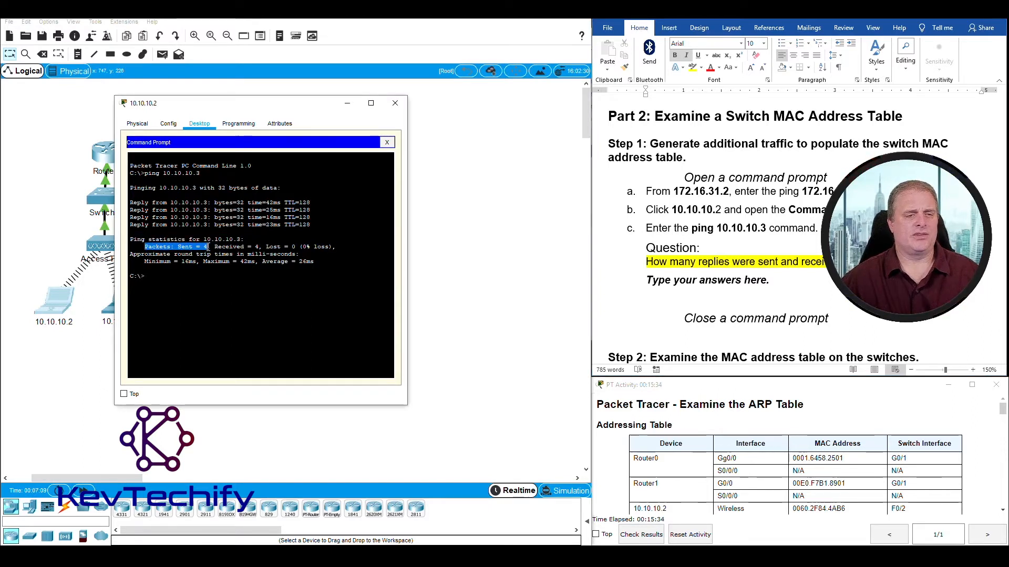
click(707, 288)
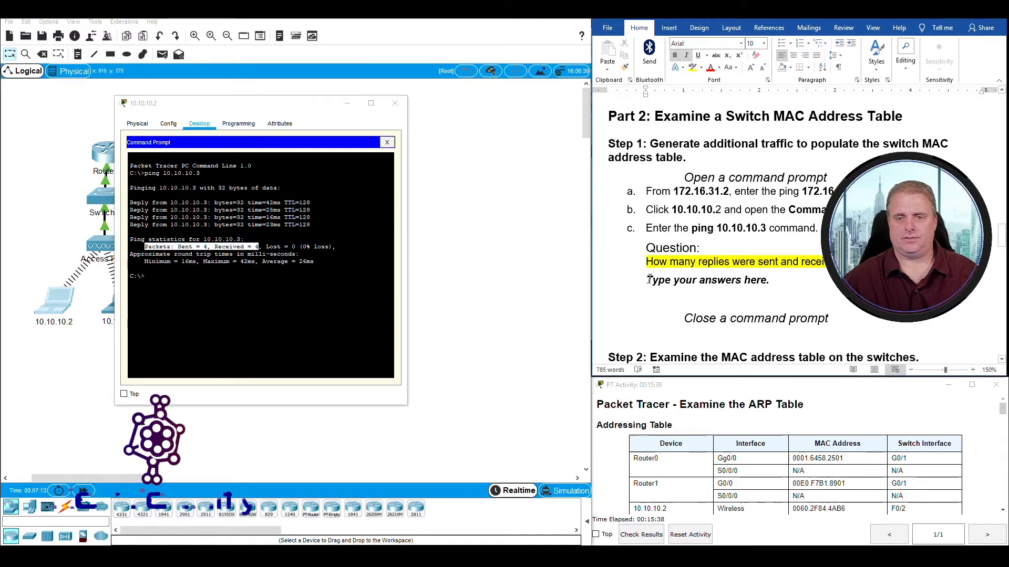
drag(648, 280, 770, 279)
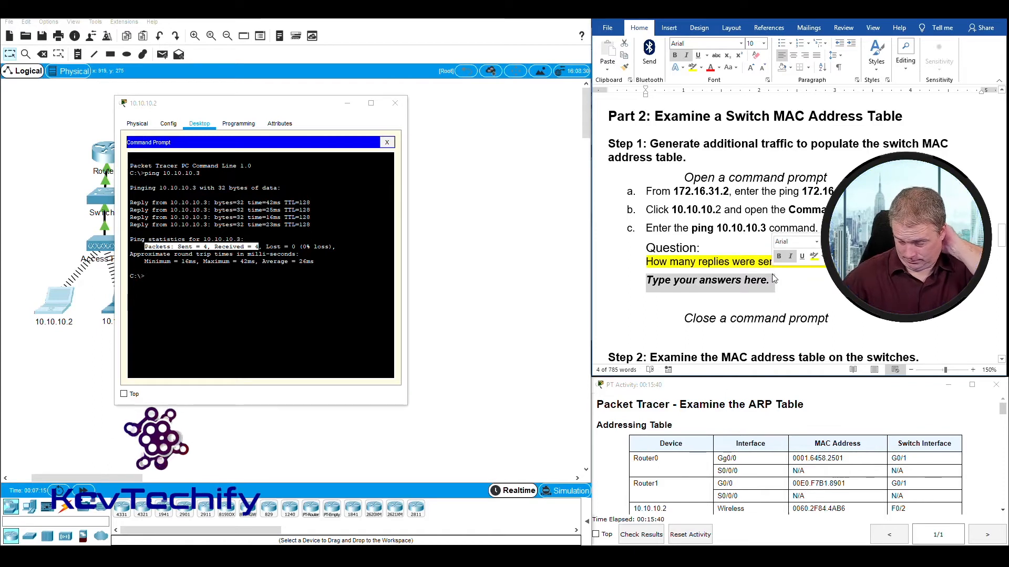
text(Sent 4 and received 4)
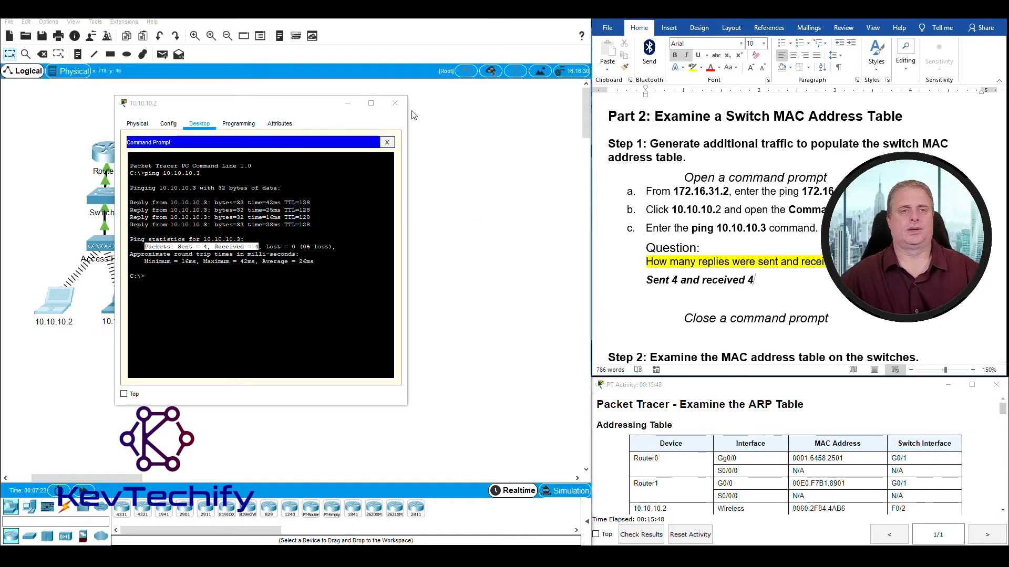
click(395, 103)
scroll(712, 314, down, 4)
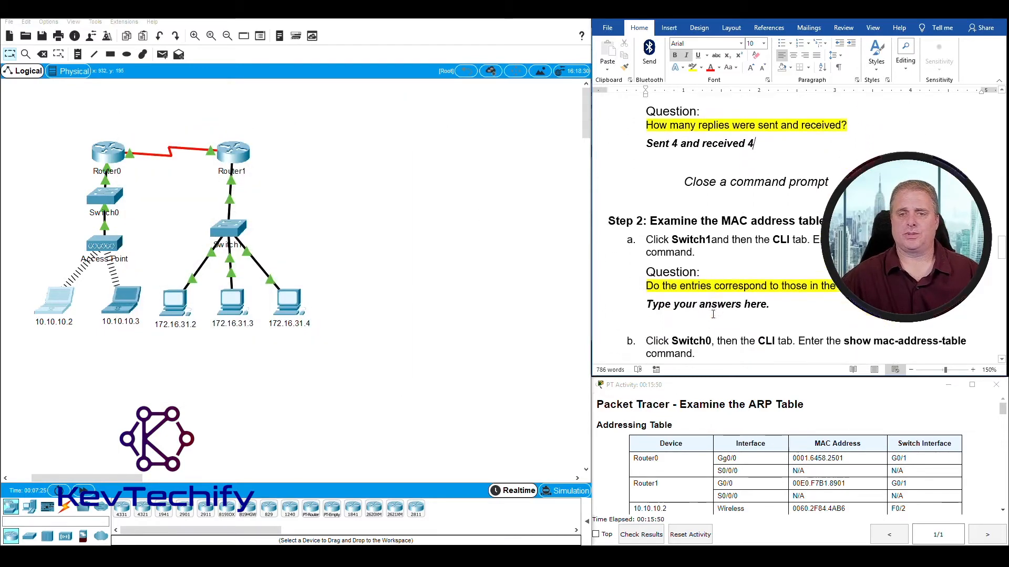
- Open the command line of Switch1 and enter privileged EXEC mode with the enable command
scroll(713, 314, down, 3)
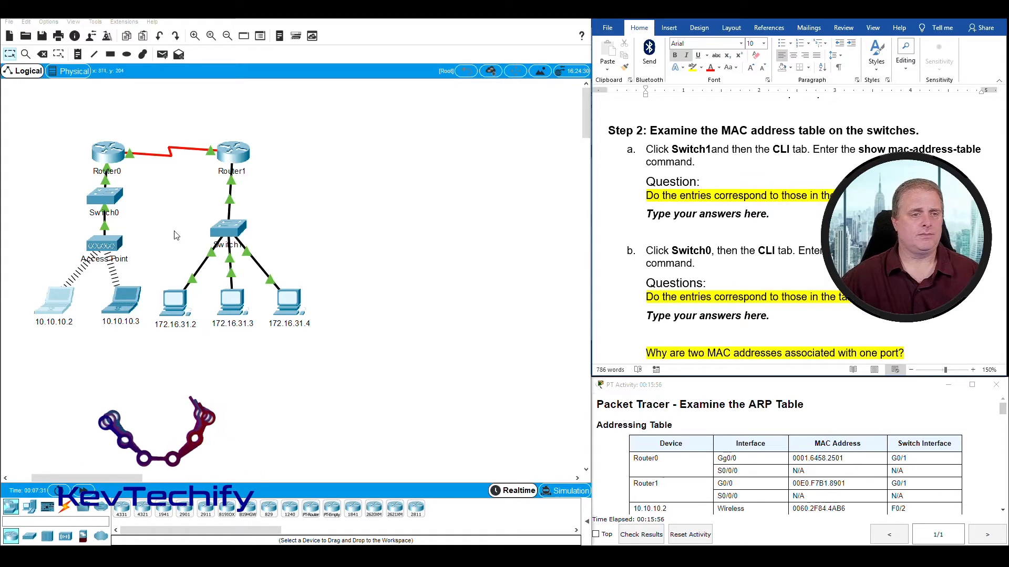
click(236, 229)
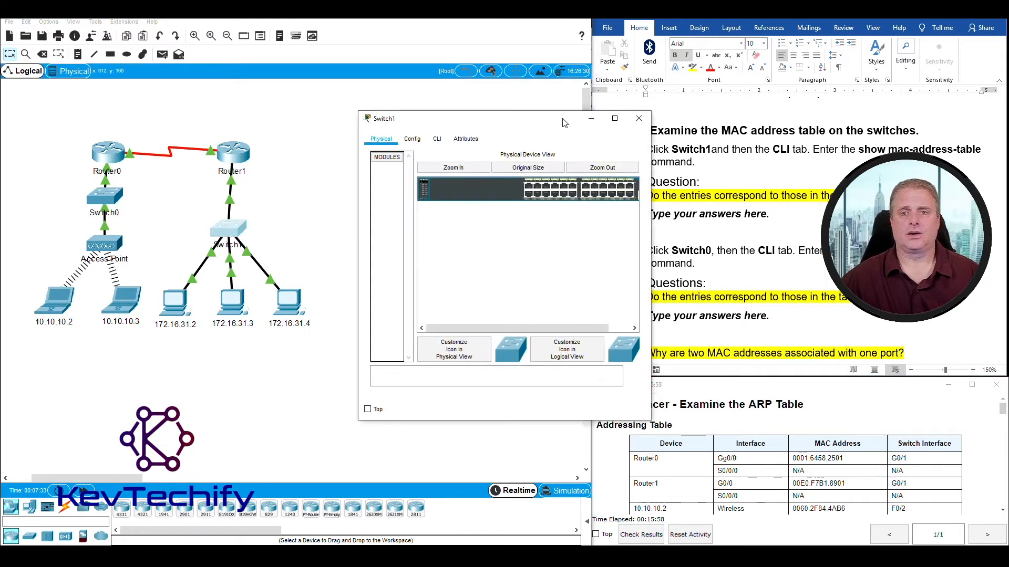
drag(562, 122, 339, 111)
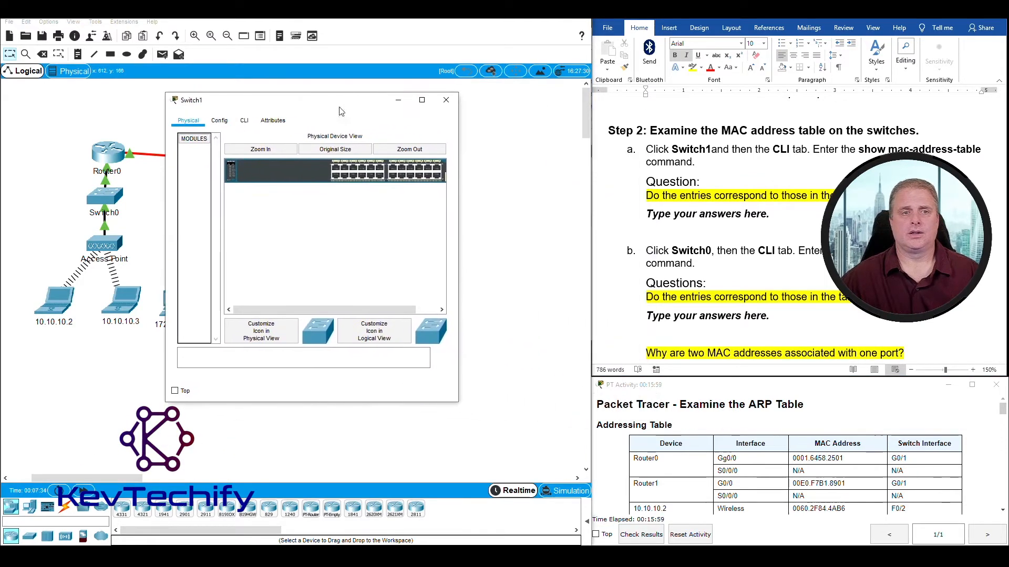
click(244, 121)
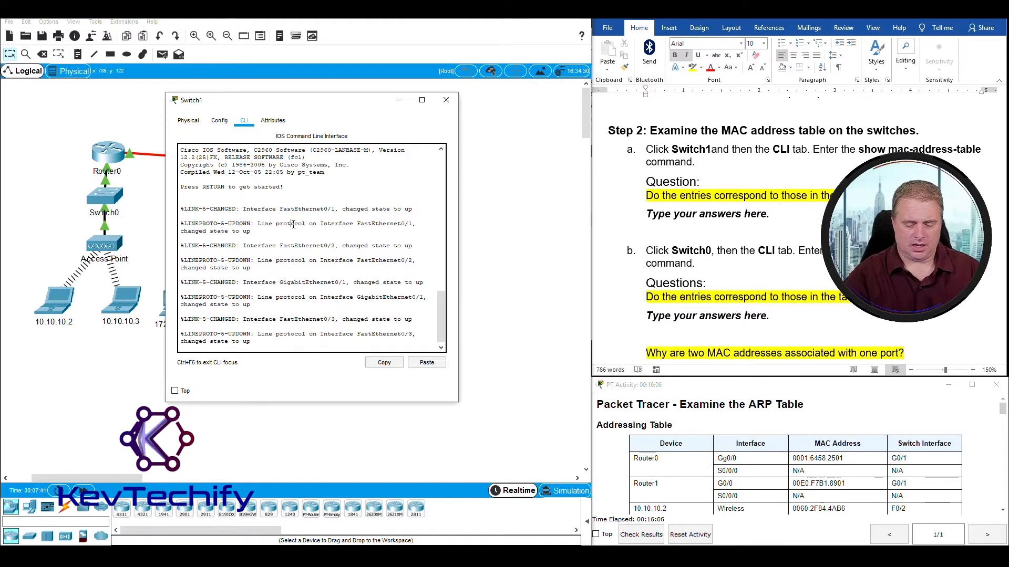
key(Return)
key(Return)
key(Return)
key(Return)
key(Return)
key(Return)
key(Return)
key(Return)
key(Return)
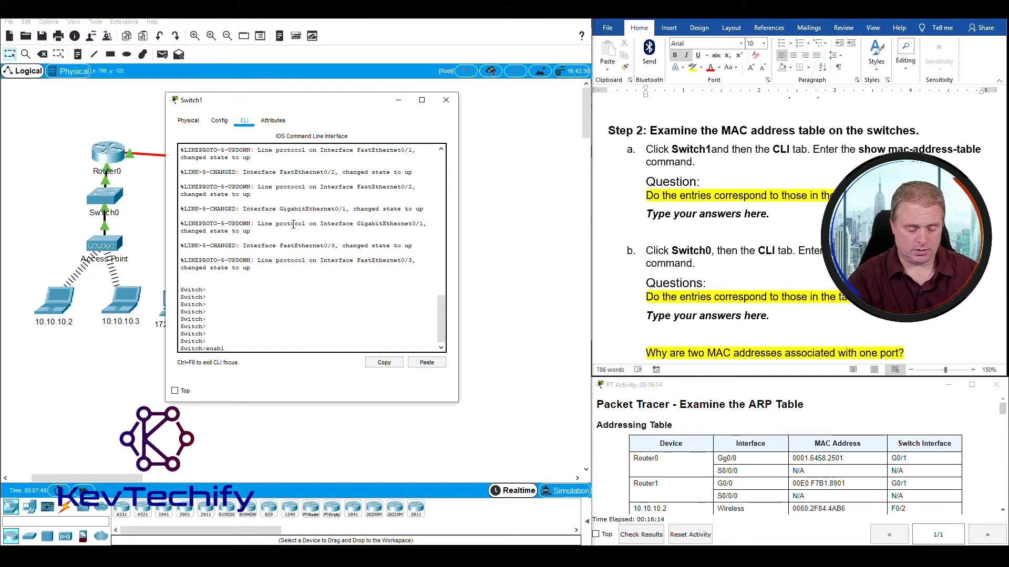
key(Return)
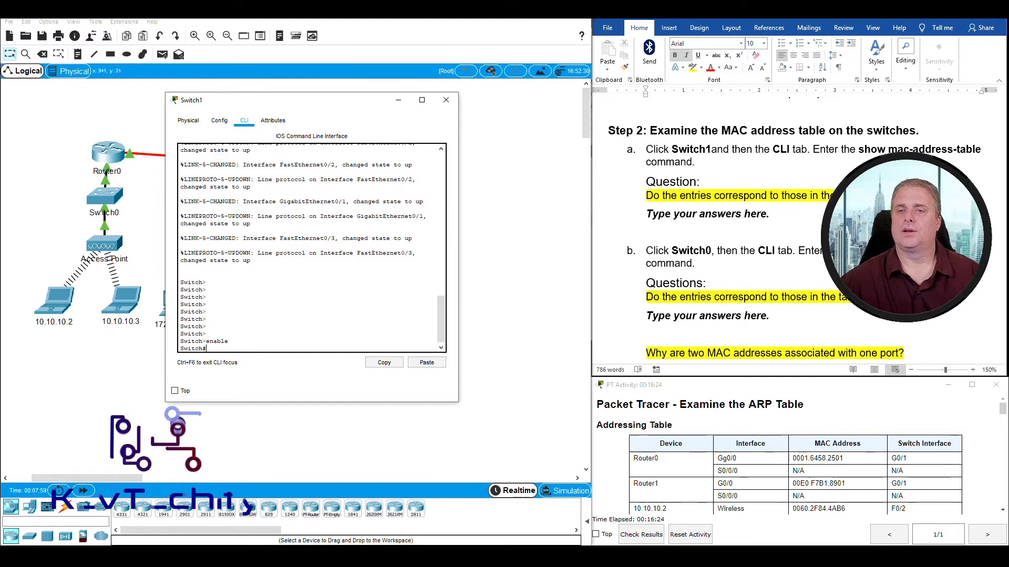
- Run show mac-address-table on Switch1 to list its MAC address table
click(866, 151)
click(260, 349)
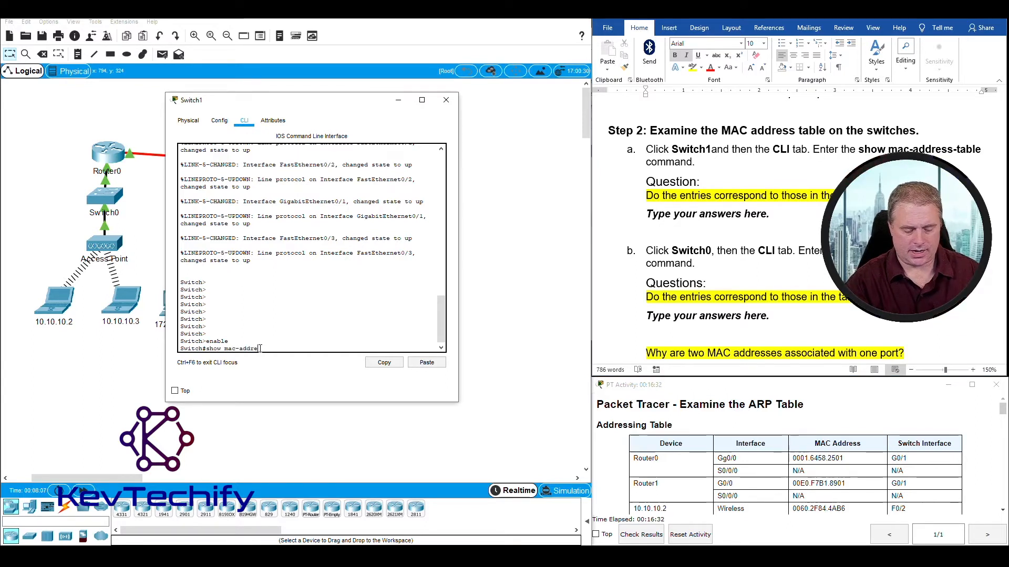
text(show mac-address-)
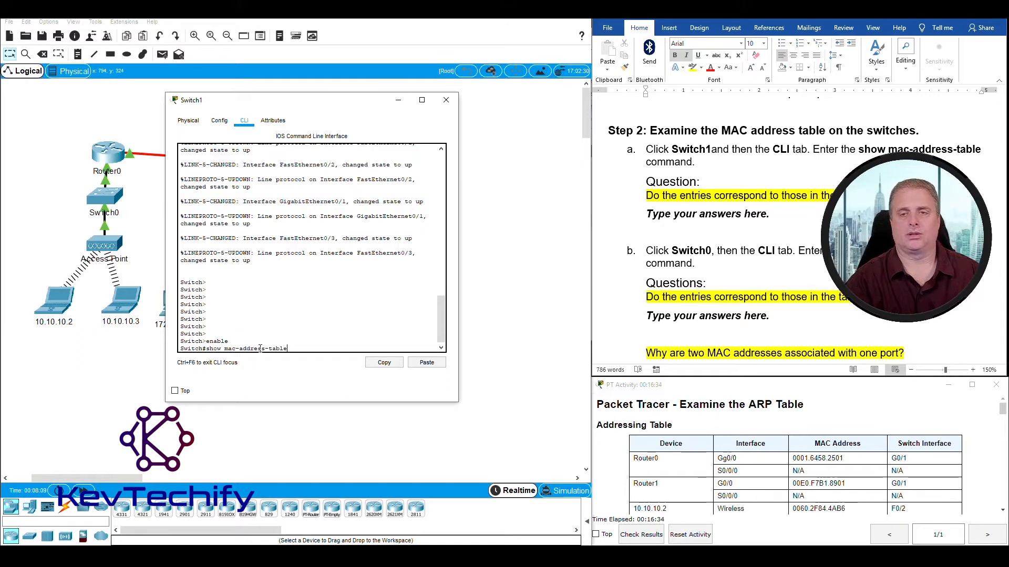
text(table)
key(Return)
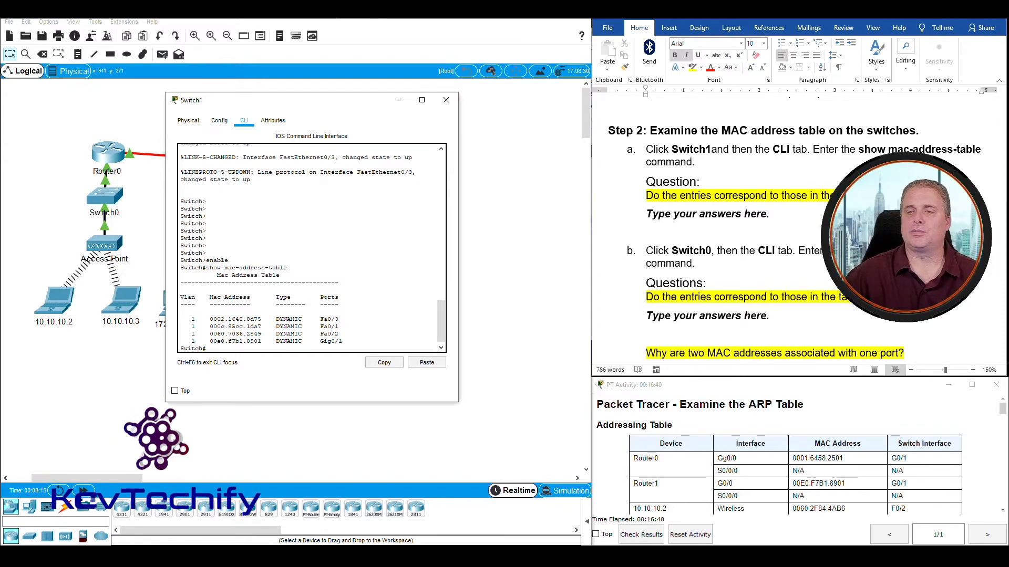
- Compare Switch1's Fa0/3 and Fa0/1 MAC entries with the 172.16.31.4 and 172.16.31.2 rows of the document's Addressing Table
click(995, 298)
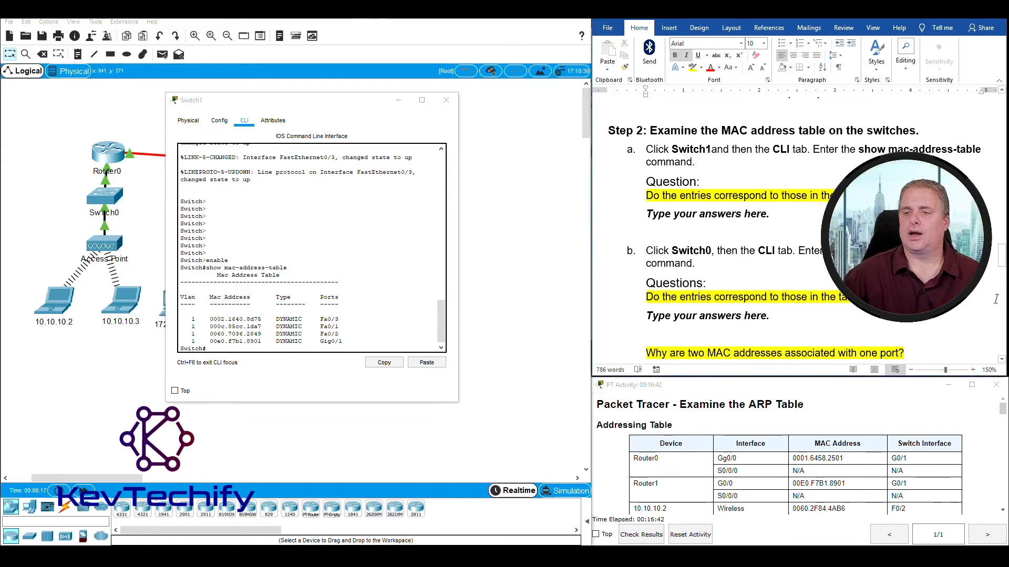
drag(1002, 267, 1002, 114)
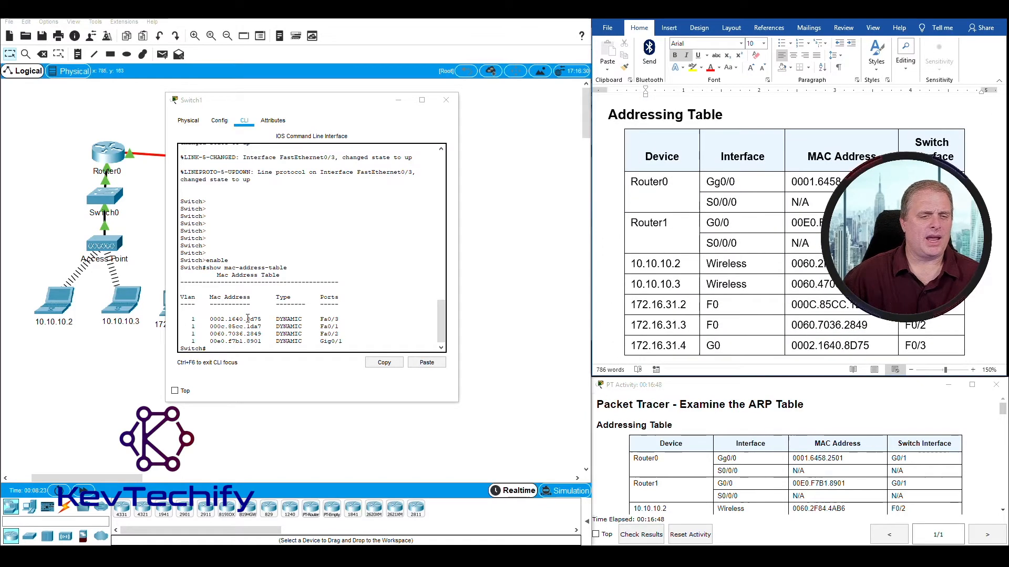
drag(247, 319, 260, 319)
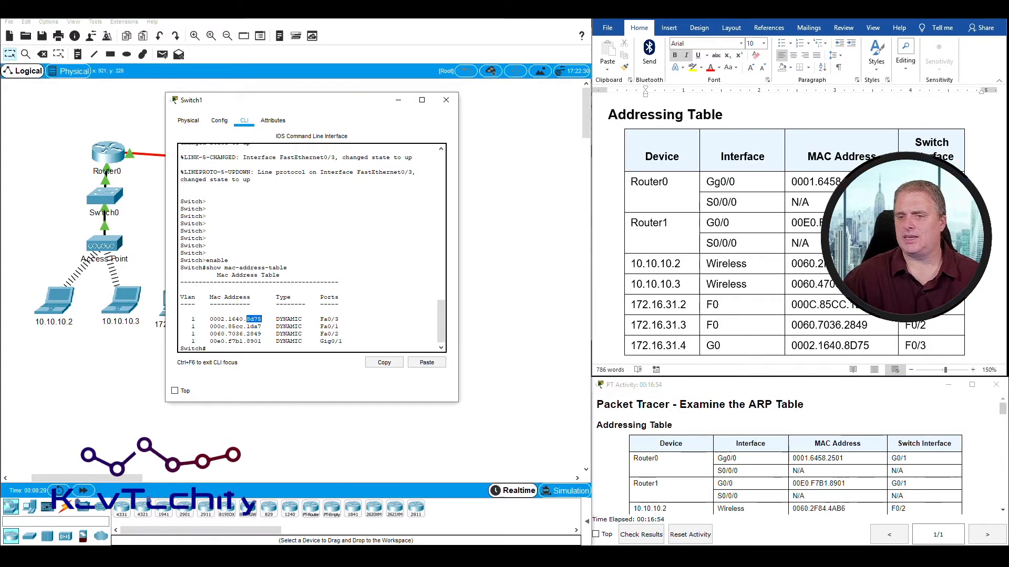
drag(843, 345, 916, 347)
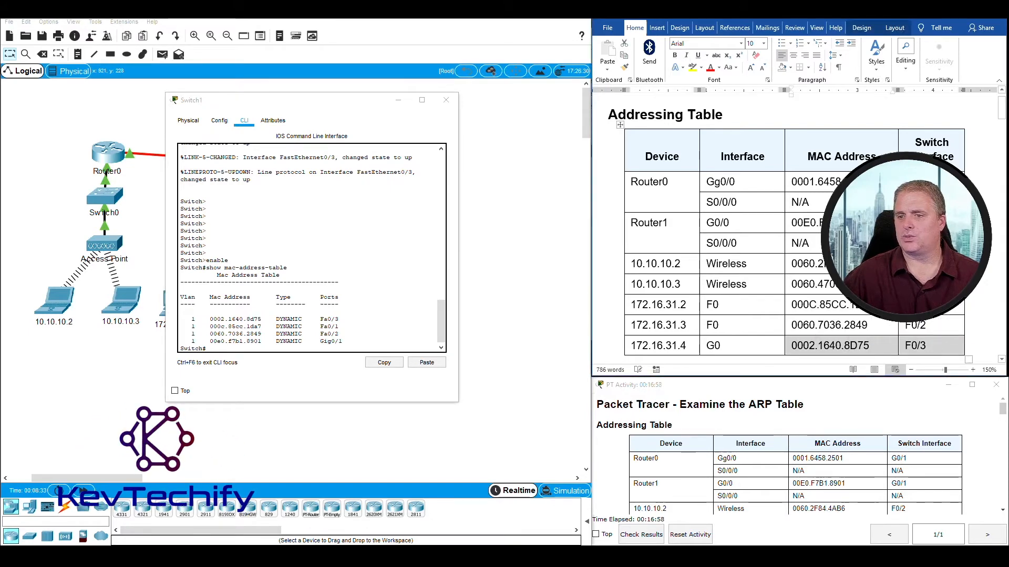
drag(261, 319, 247, 319)
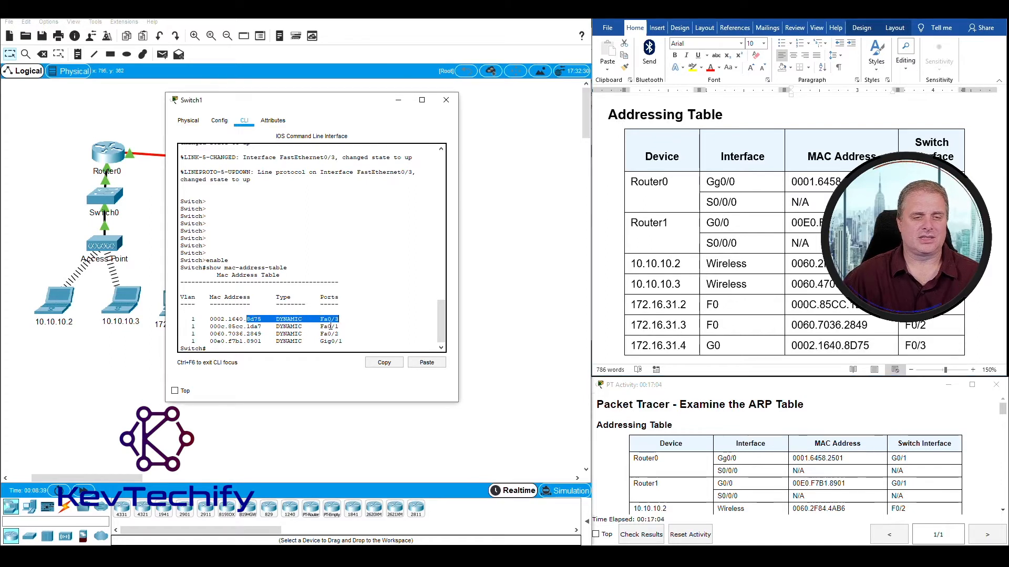
click(247, 327)
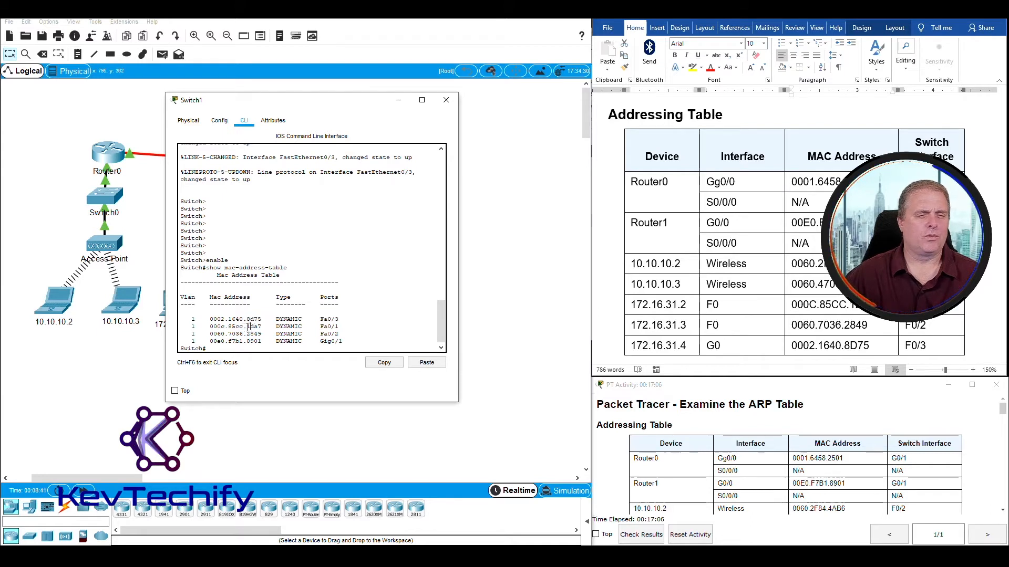
drag(247, 326, 339, 327)
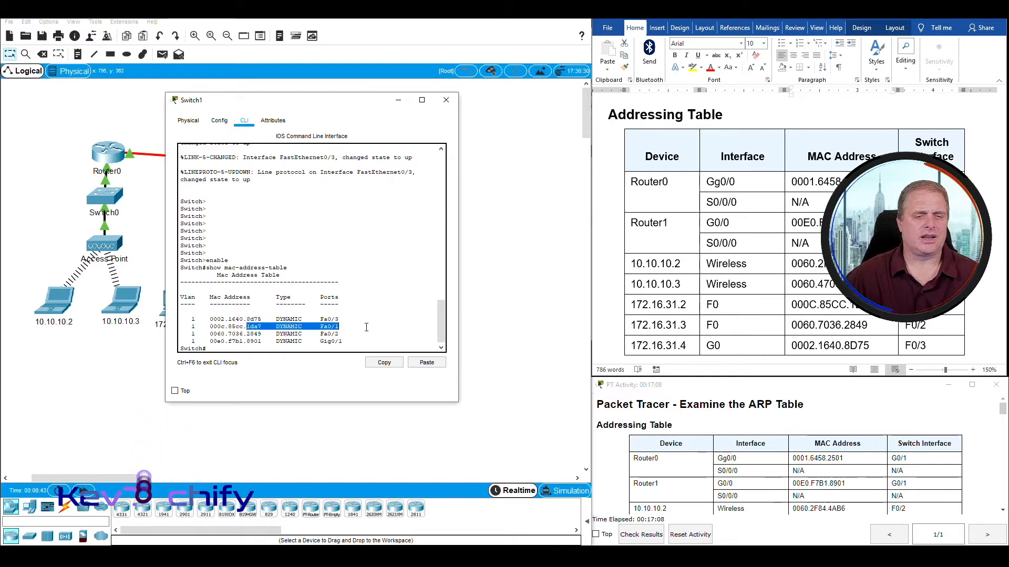
click(845, 305)
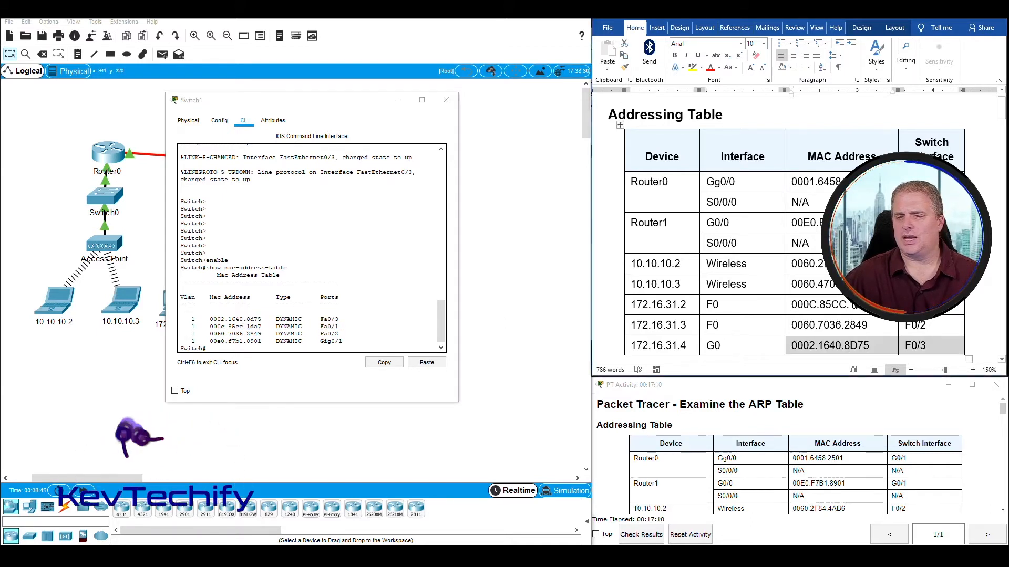
drag(846, 304, 893, 305)
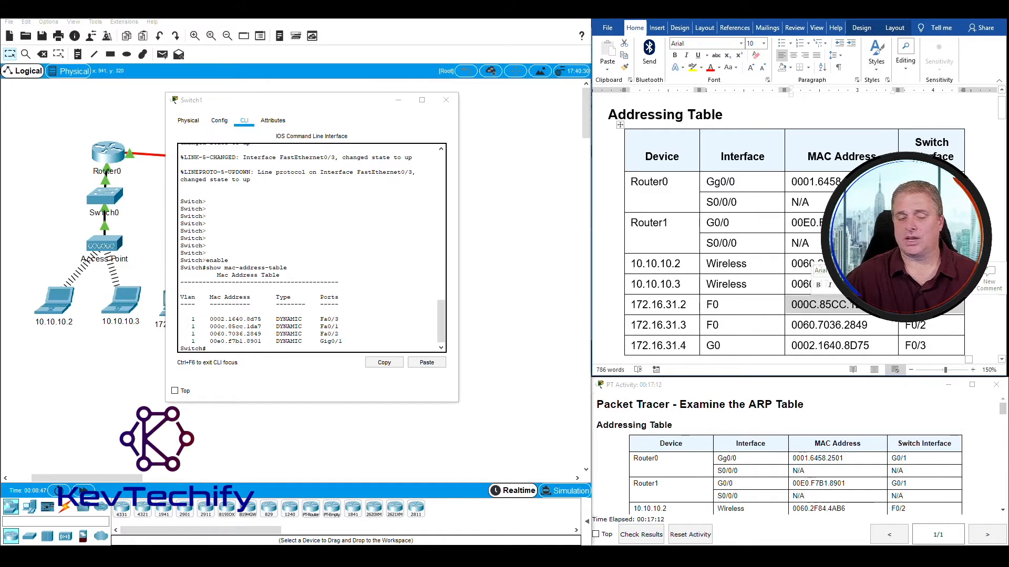
- Compare Switch1's Fa0/2 and Gig0/1 MAC entries with the 172.16.31.3 and Router1 G0/0 rows of the Addressing Table
click(252, 334)
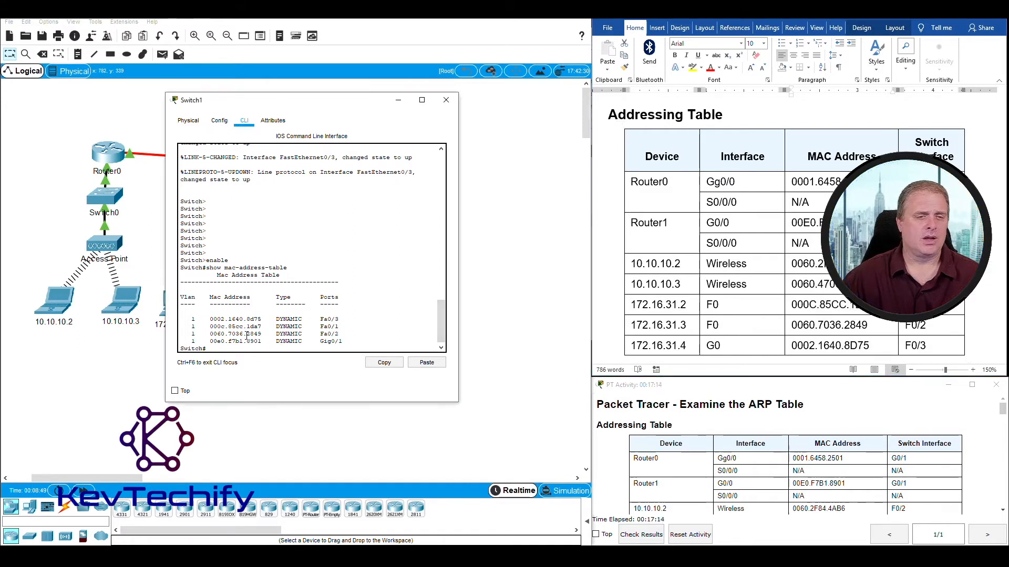
drag(303, 337, 341, 337)
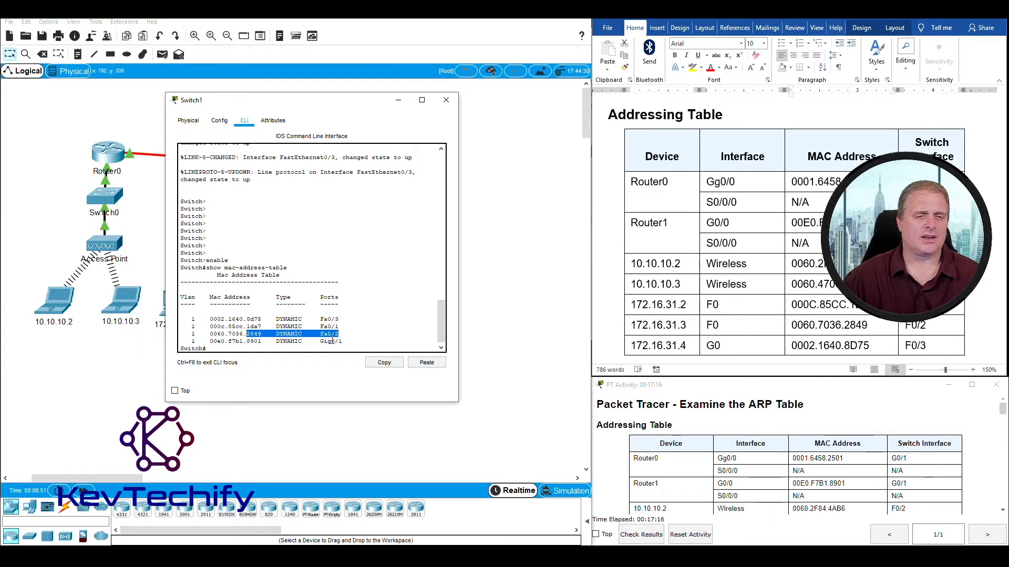
click(854, 321)
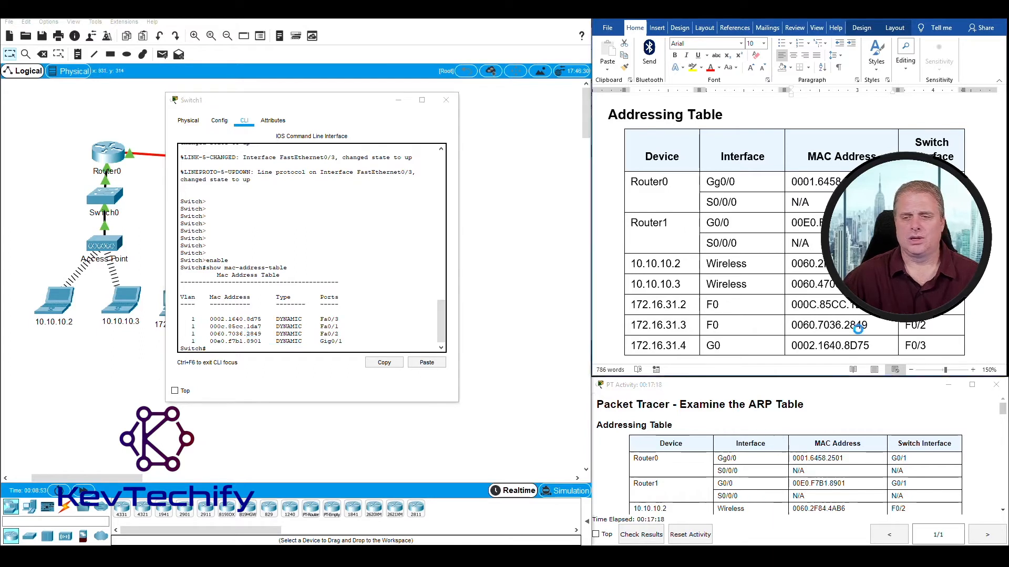
drag(854, 325, 935, 325)
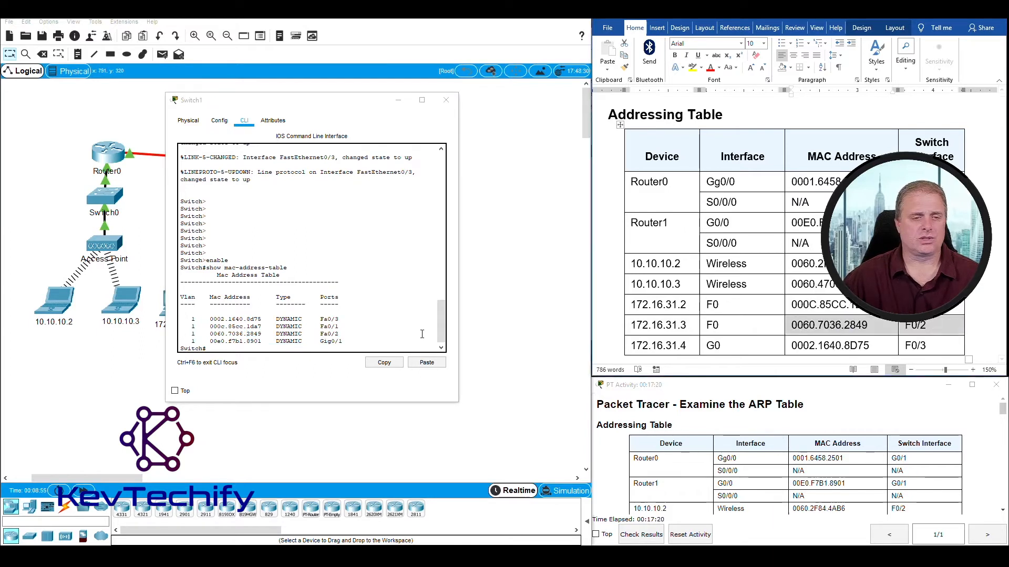
click(344, 328)
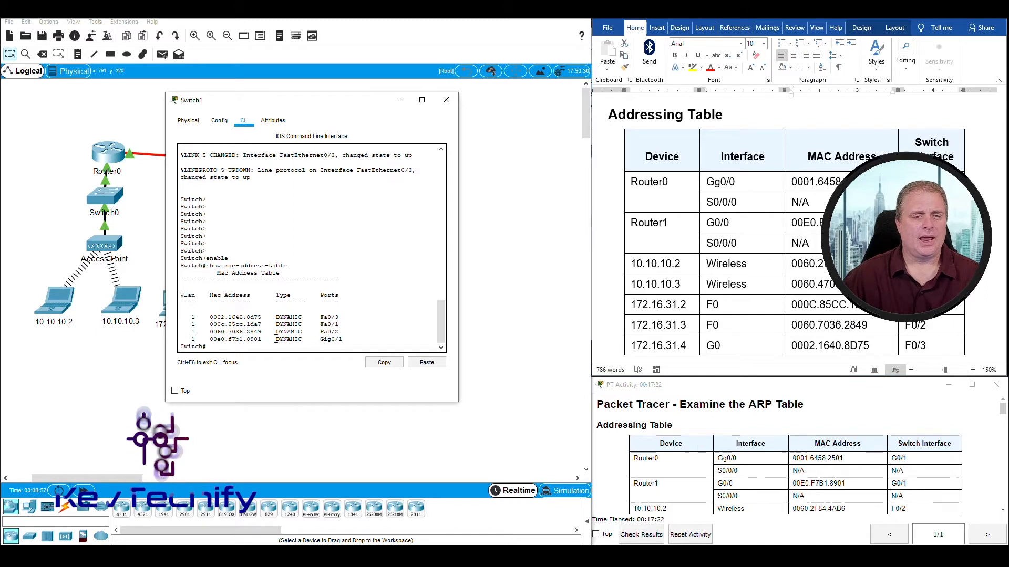
drag(247, 339, 351, 342)
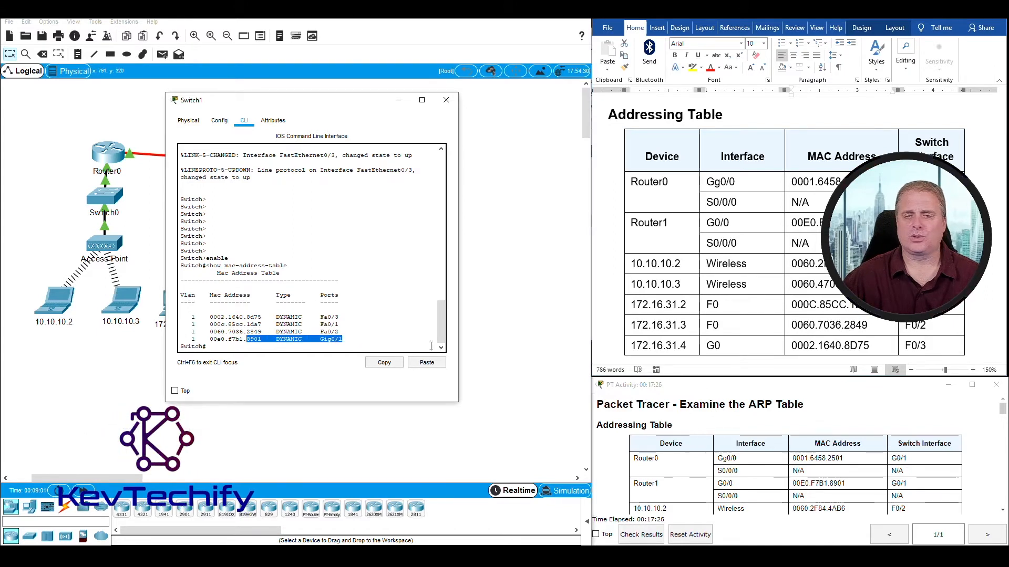
drag(792, 223, 869, 224)
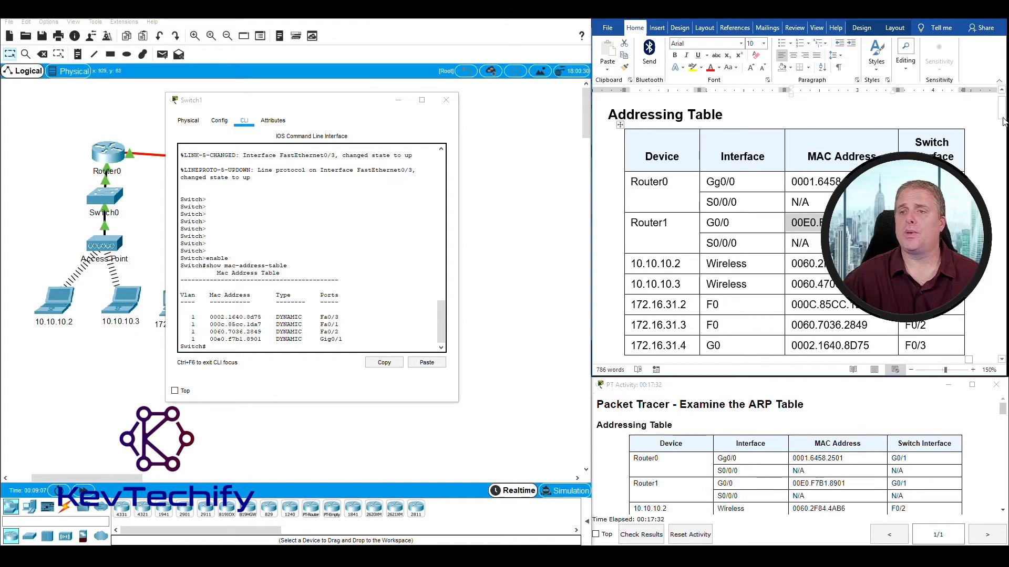
- Answer the Part 2 Step 2a question with "Yes" and close the Switch1 window
drag(1003, 121, 1002, 252)
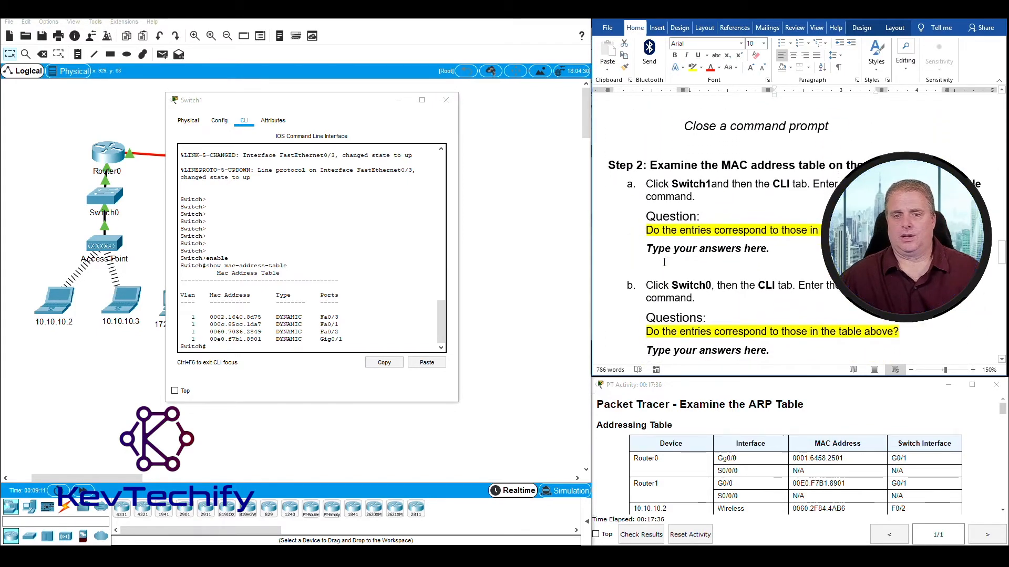
drag(646, 249, 795, 243)
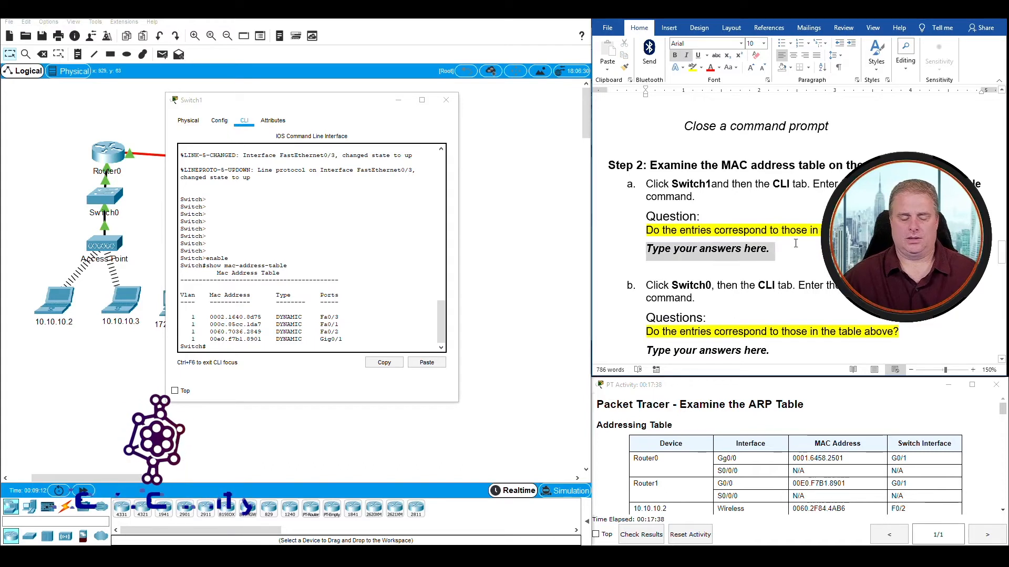
text(Yes)
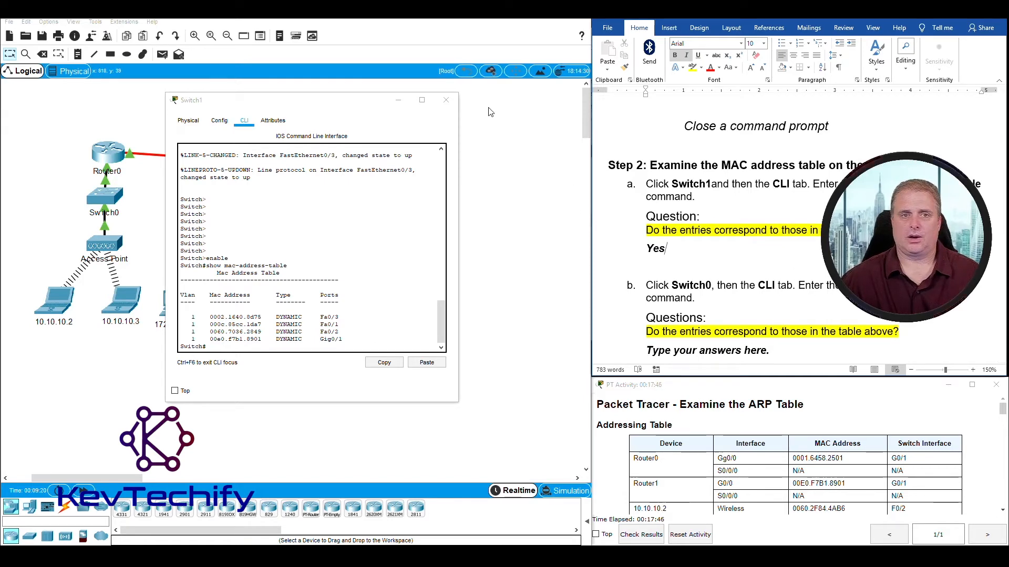
click(446, 100)
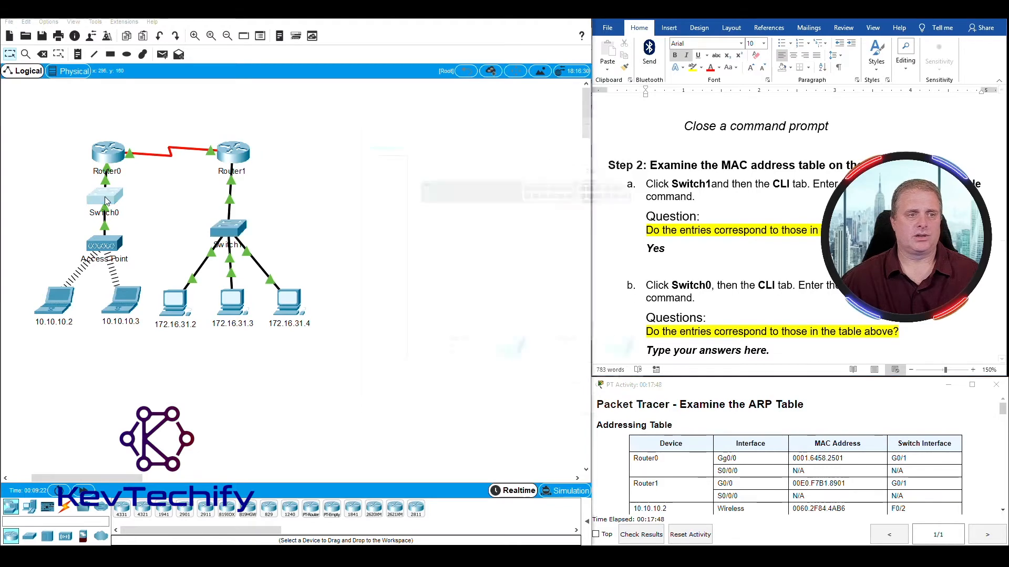
- Open the command line of Switch0 and enter privileged EXEC mode with the enable command
click(440, 137)
drag(481, 124, 285, 104)
key(Return)
key(Return)
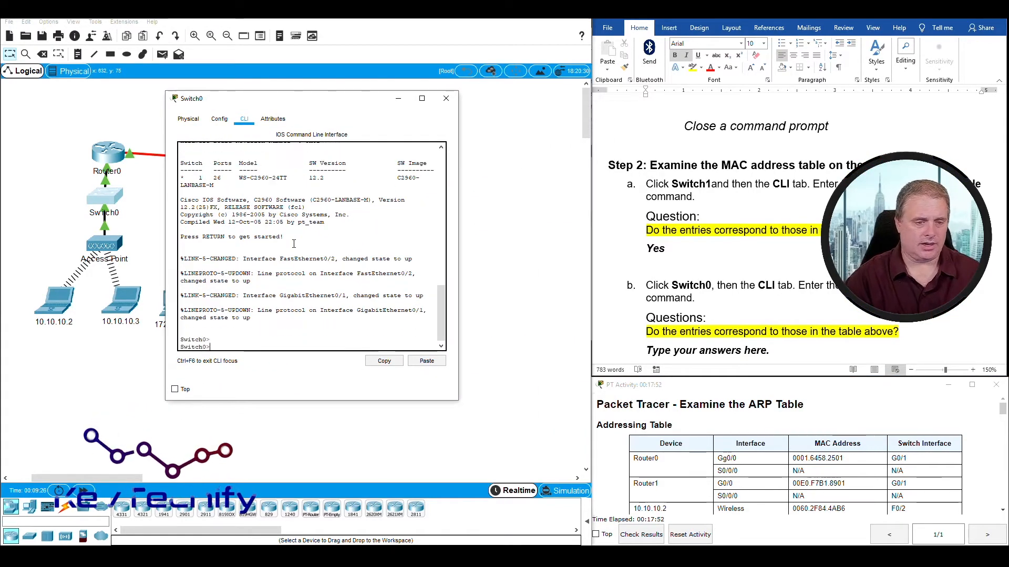
key(Return)
key(Return)
key(Return)
key(Return)
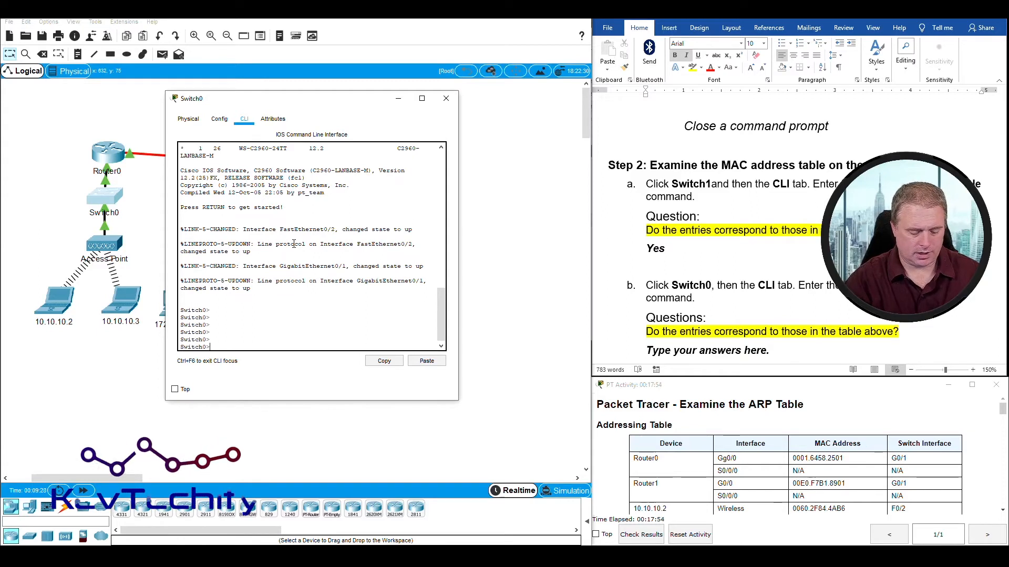
text(enable)
key(Return)
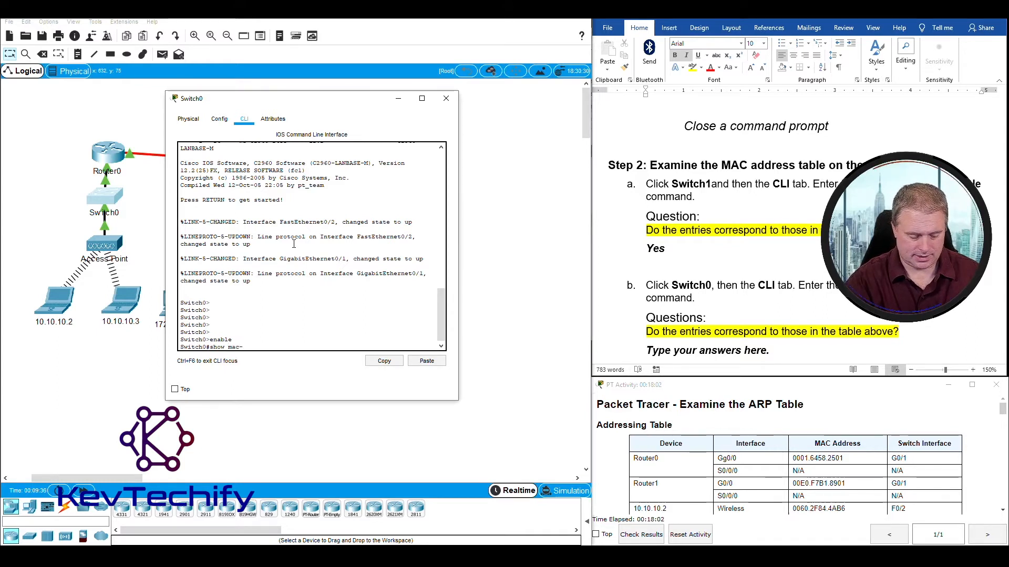
- Run show mac-address-table on Switch0 to list its MAC address table
text(show mac-address-)
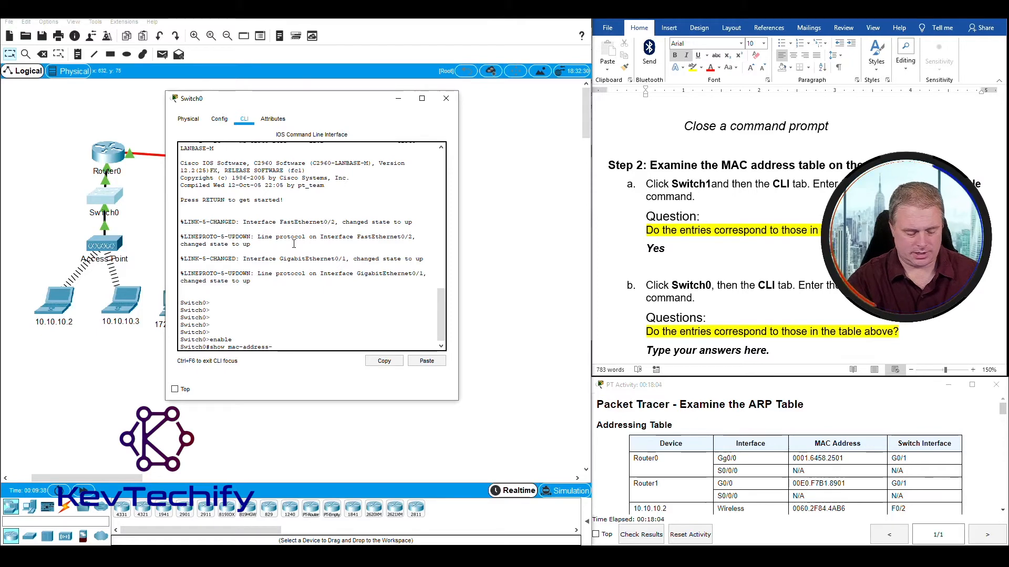
text(table)
key(Return)
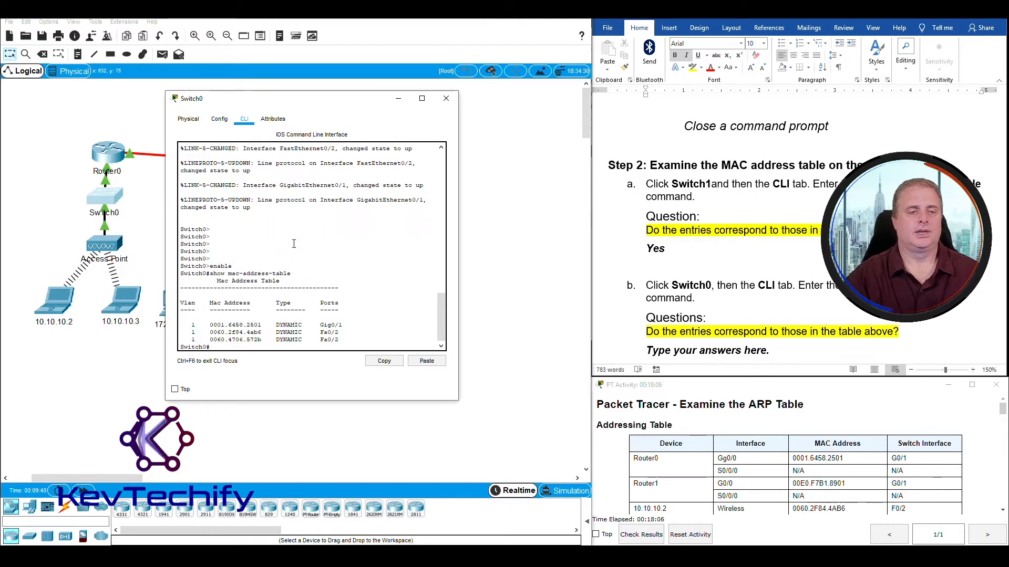
scroll(489, 217, down, 2)
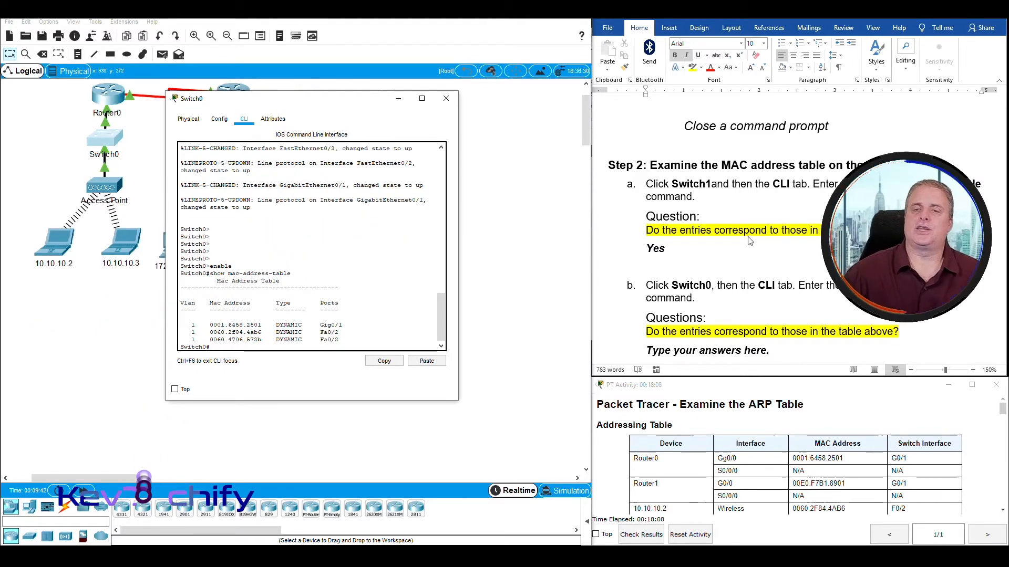
- Compare Switch0's Gig0/1 MAC entry with the Router0 Gg0/0 row of the Addressing Table
scroll(751, 239, down, 3)
scroll(799, 257, up, 5)
drag(1003, 248, 1003, 113)
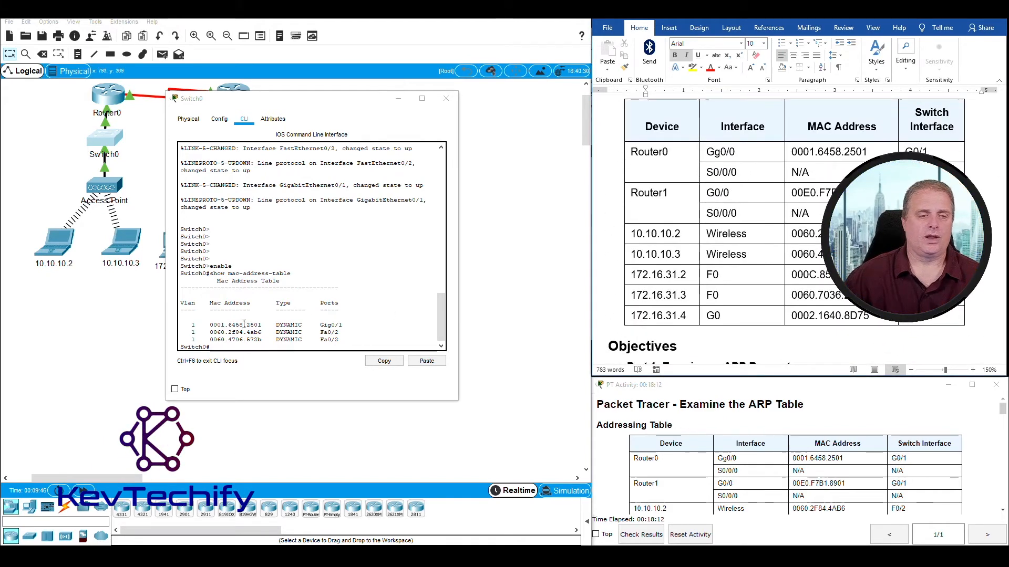
drag(246, 325, 344, 323)
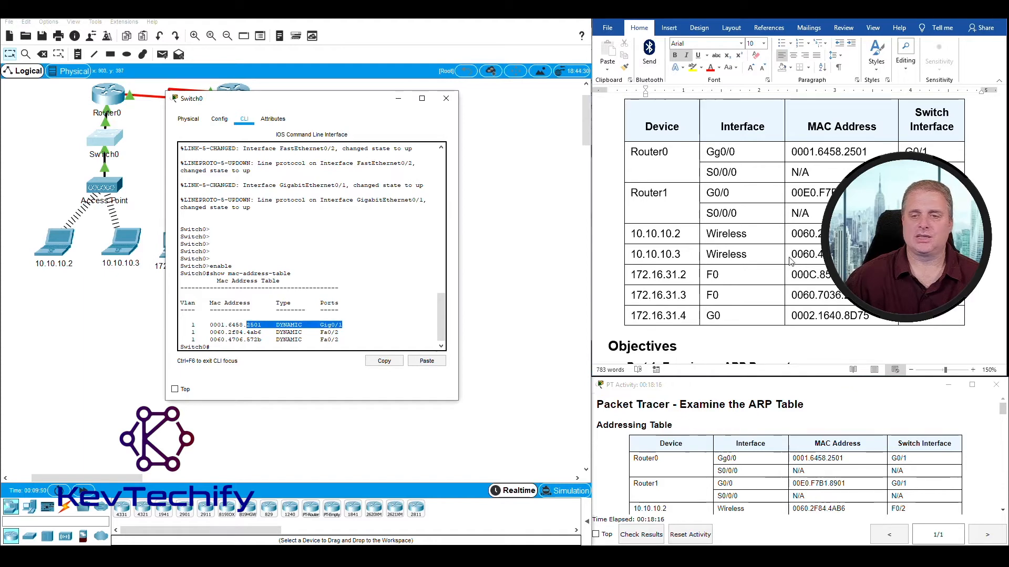
click(846, 151)
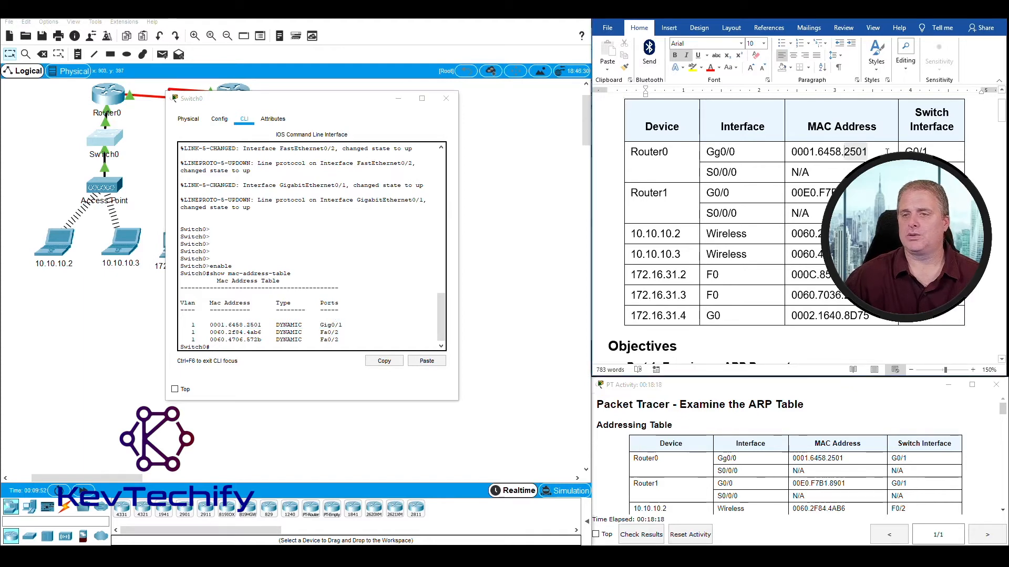
drag(887, 151, 927, 151)
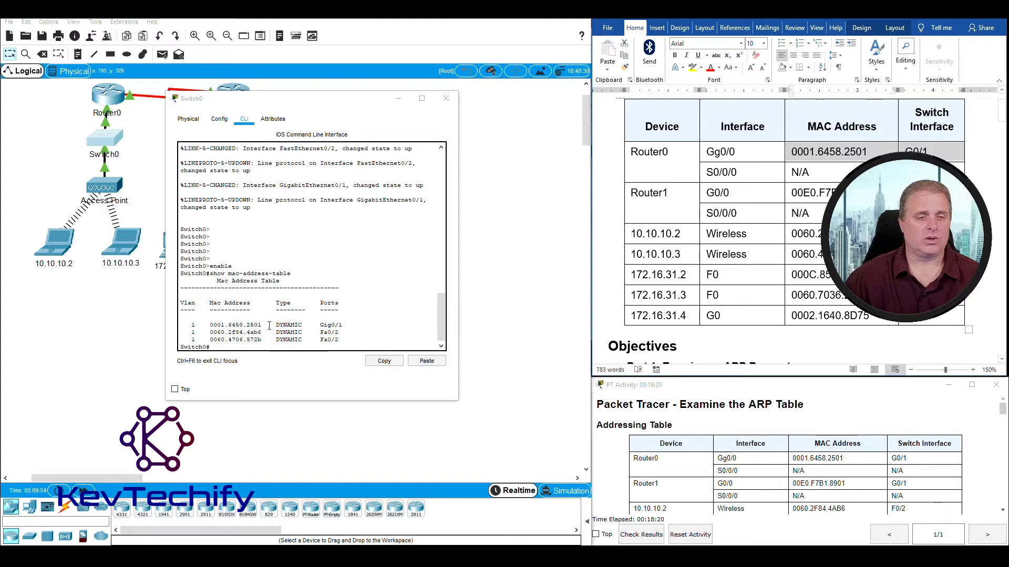
- Compare Switch0's two Fa0/2 MAC entries with the 10.10.10.2 and 10.10.10.3 rows of the Addressing Table
drag(246, 332, 339, 334)
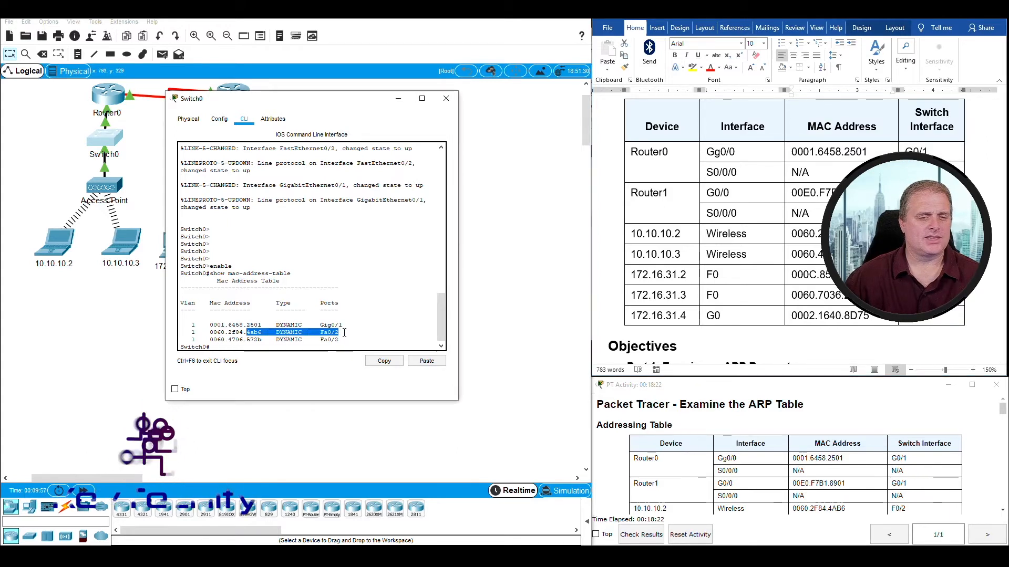
click(619, 277)
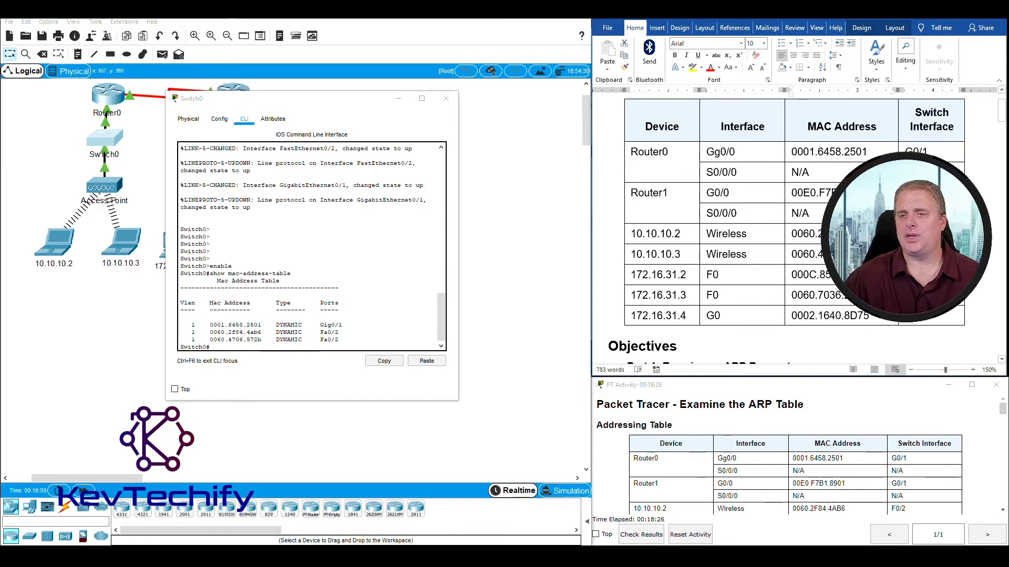
drag(861, 233, 927, 234)
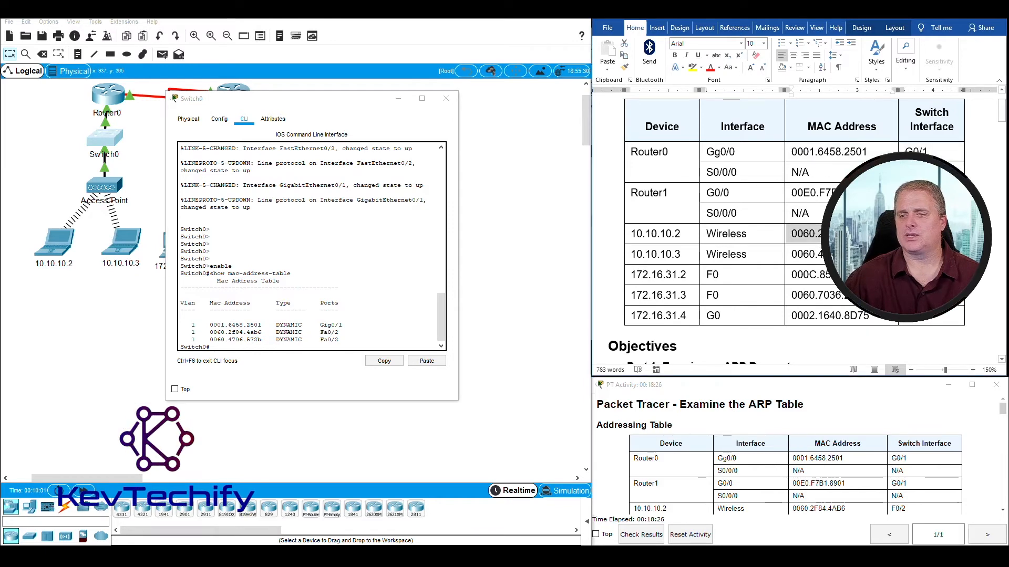
click(311, 336)
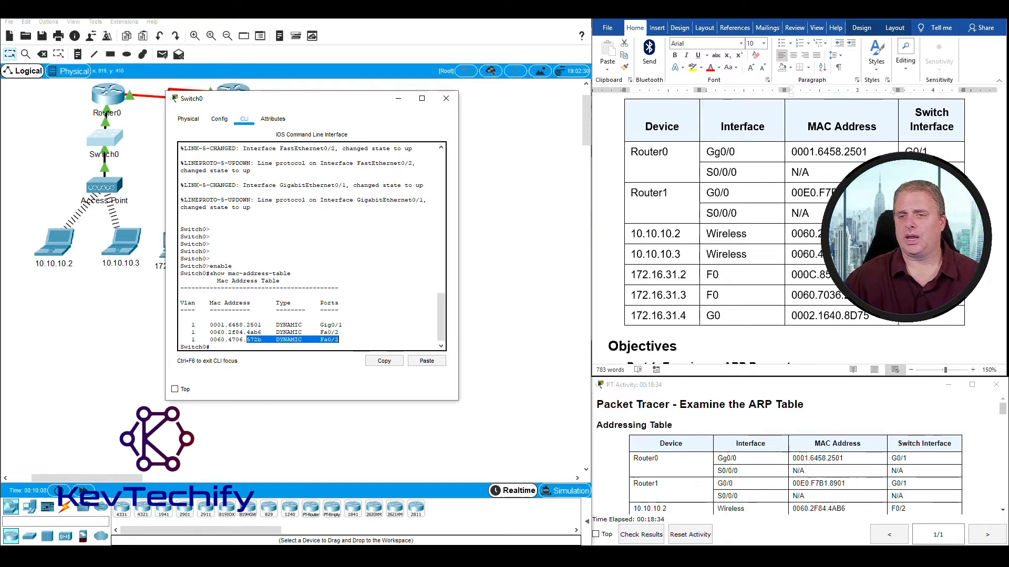
click(861, 234)
drag(813, 254, 919, 255)
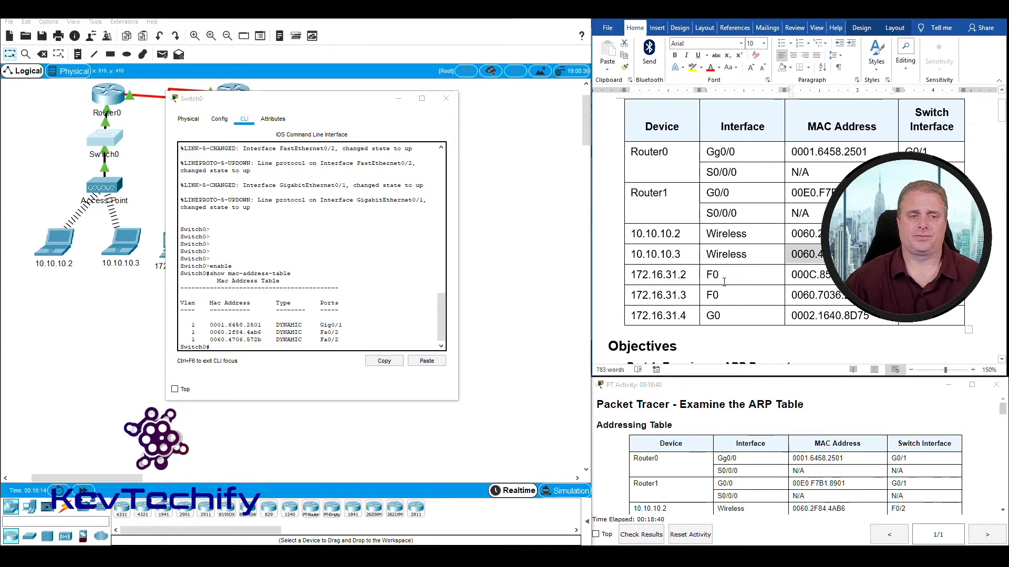
- Answer the first Part 2 Step 2b question, whether the Switch0 entries correspond to the table, with "Yes"
drag(1002, 117, 1002, 261)
click(651, 256)
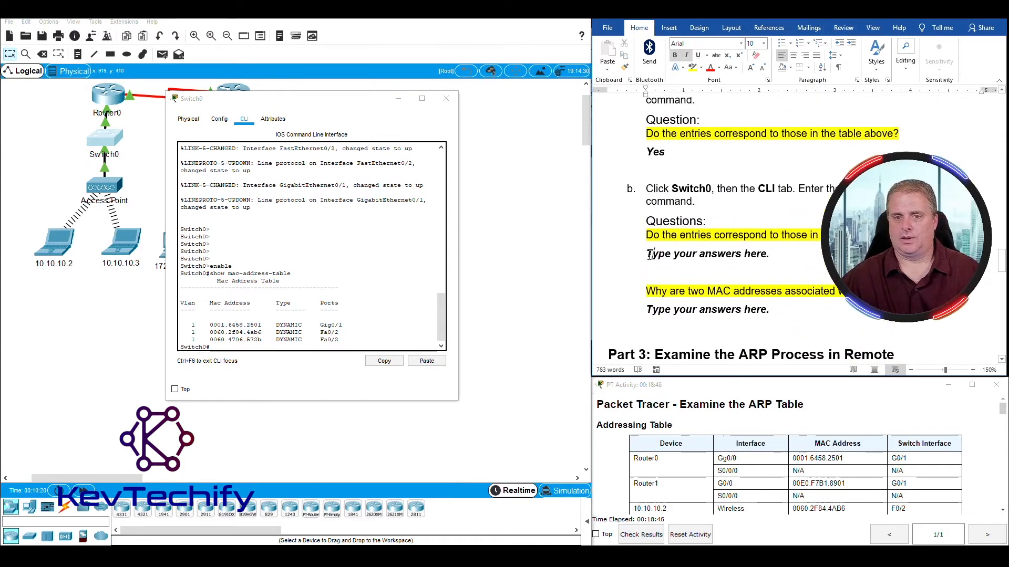
drag(651, 255, 780, 263)
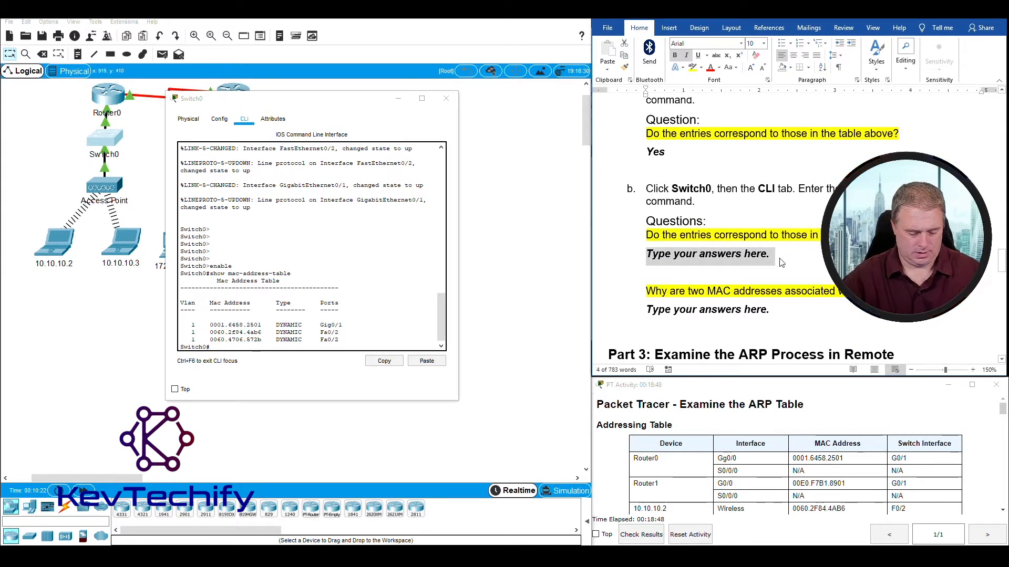
text(Yes)
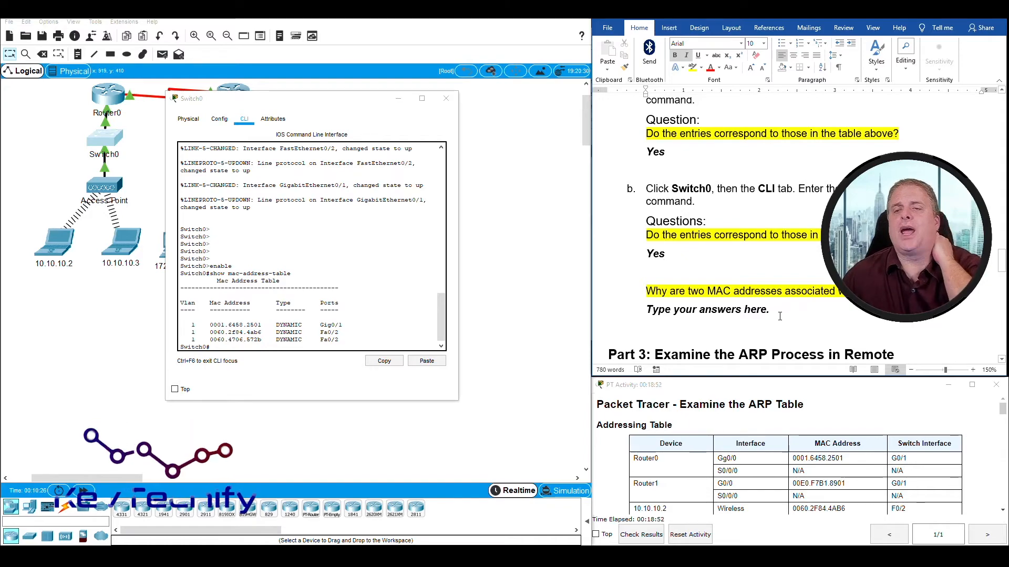
- Recheck the two wireless laptop rows of the Addressing Table against Switch0's Fa0/2 entries and close the Switch0 window
drag(1000, 260, 1002, 111)
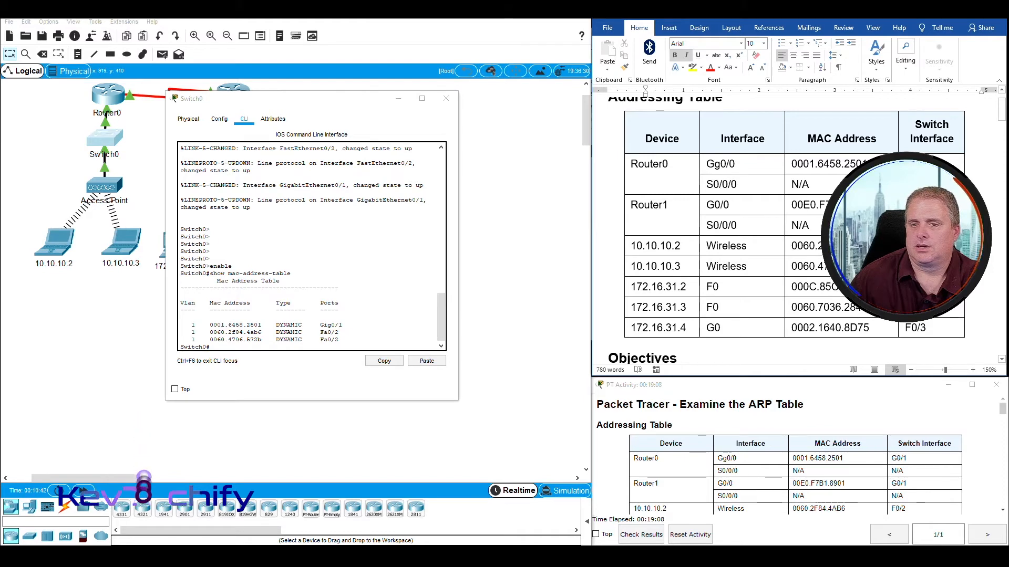
double_click(914, 267)
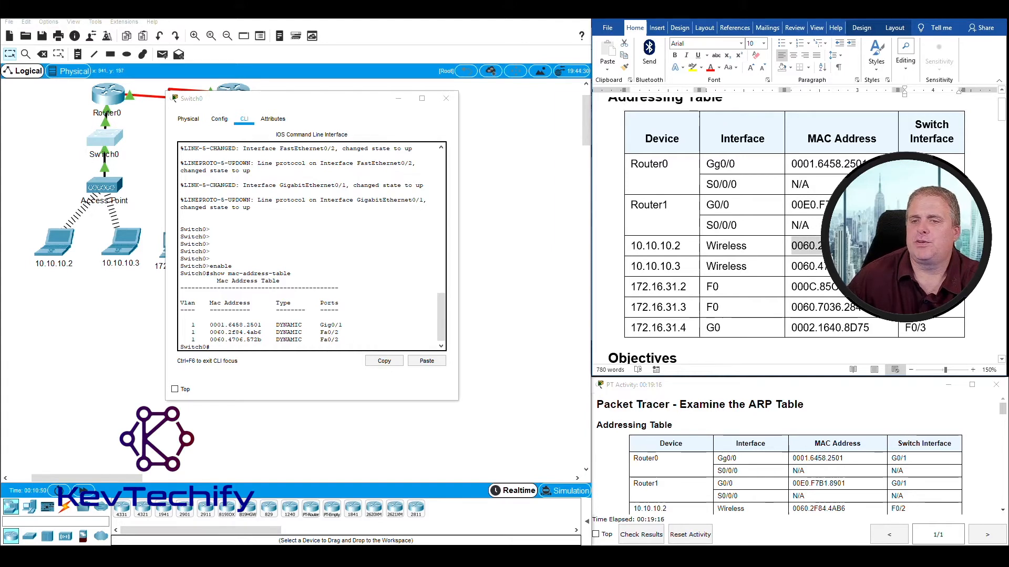
drag(864, 247, 865, 265)
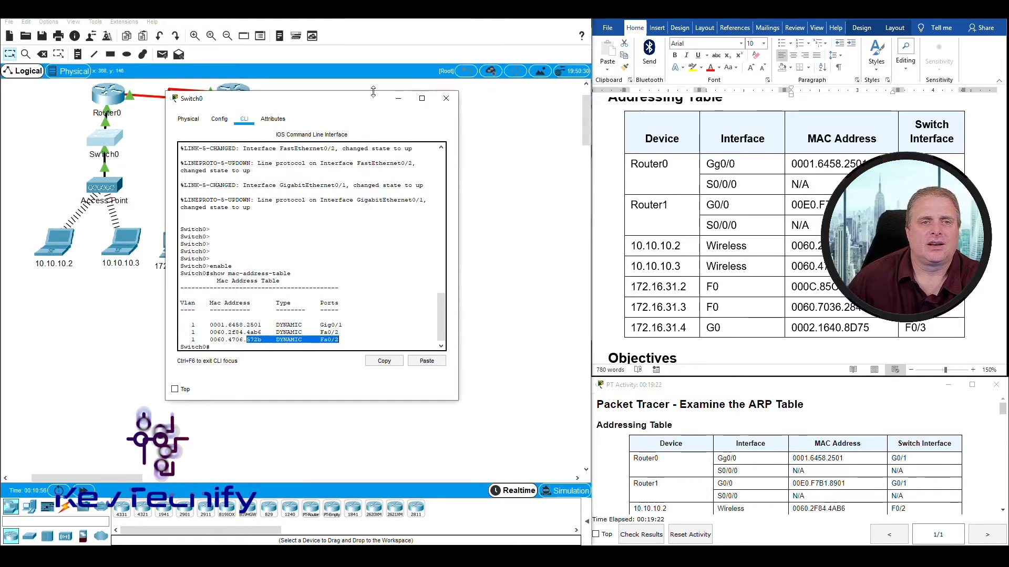
click(446, 98)
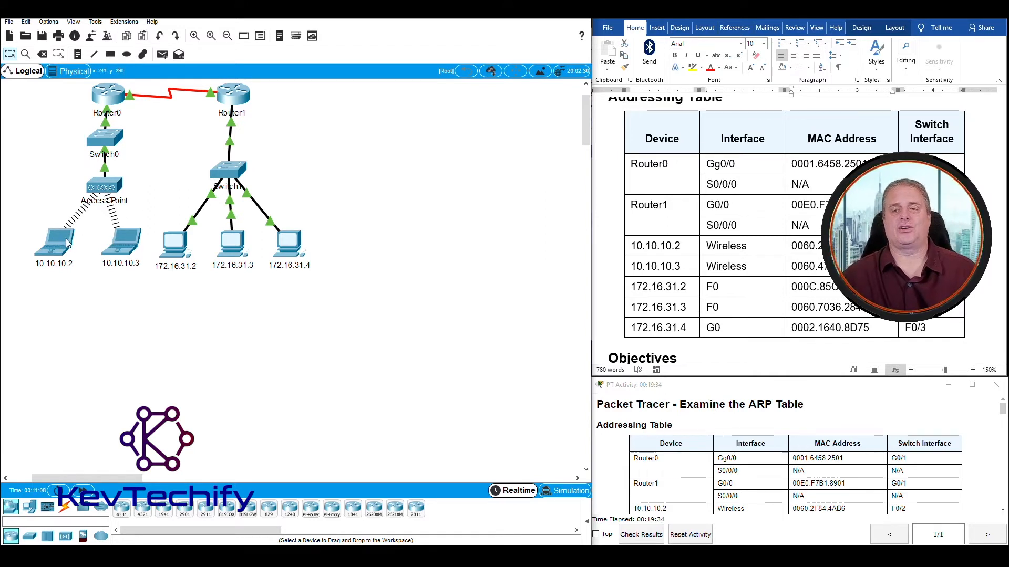
- Examine the MAC addresses and switch interface of laptops 10.10.10.2 and 10.10.10.3 in the Addressing Table
drag(840, 266, 808, 247)
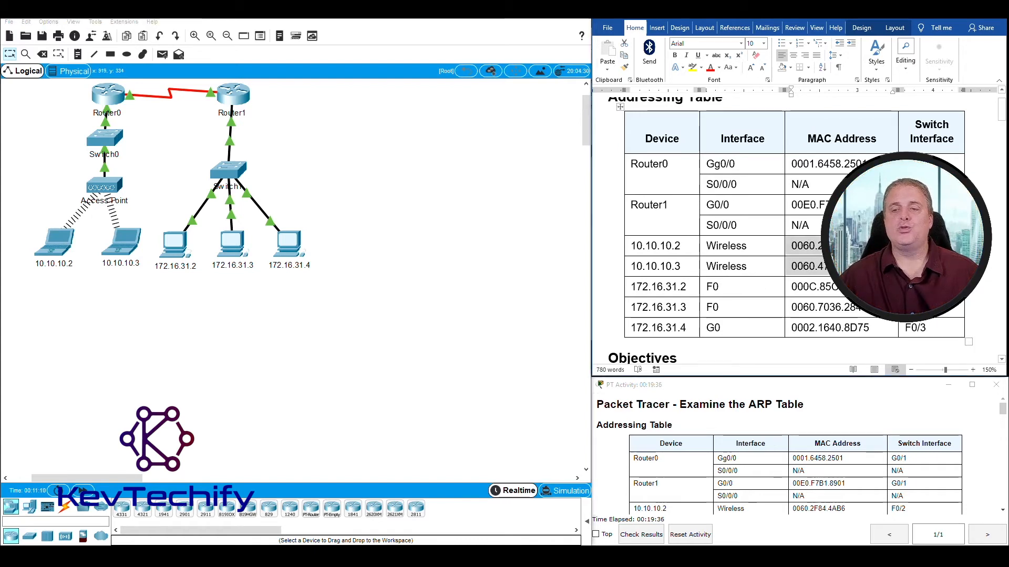
click(971, 252)
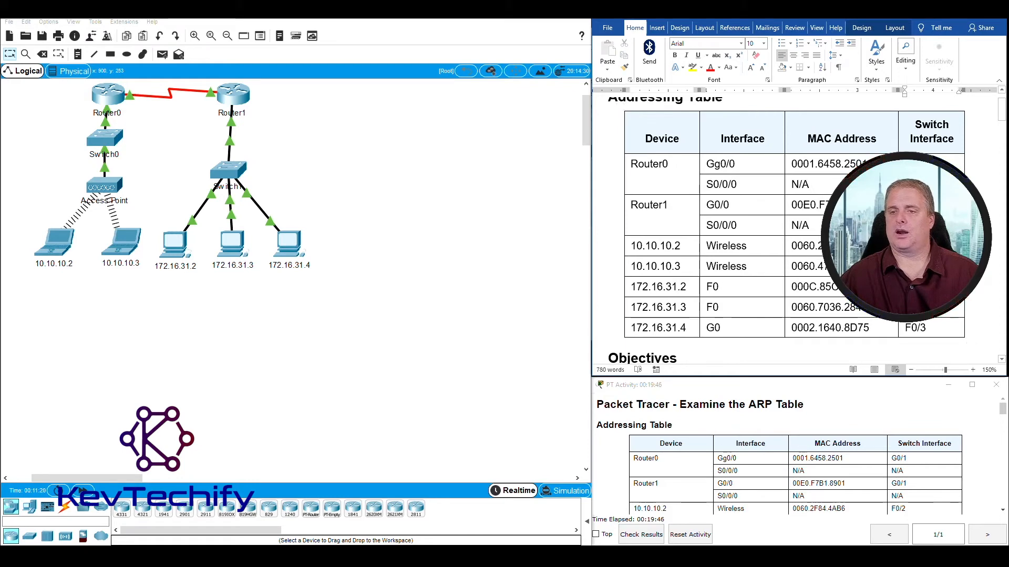
click(796, 245)
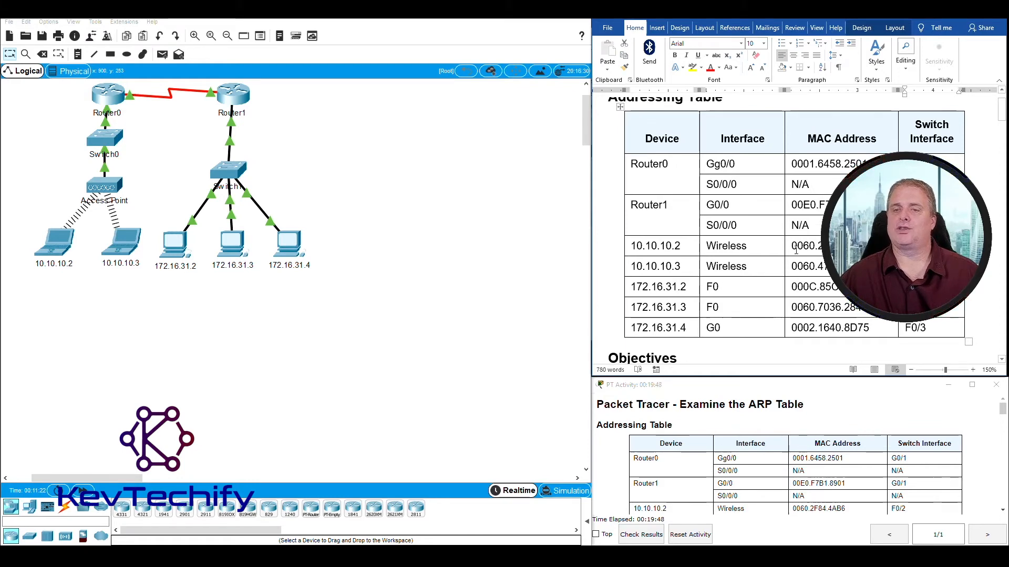
drag(793, 245, 796, 265)
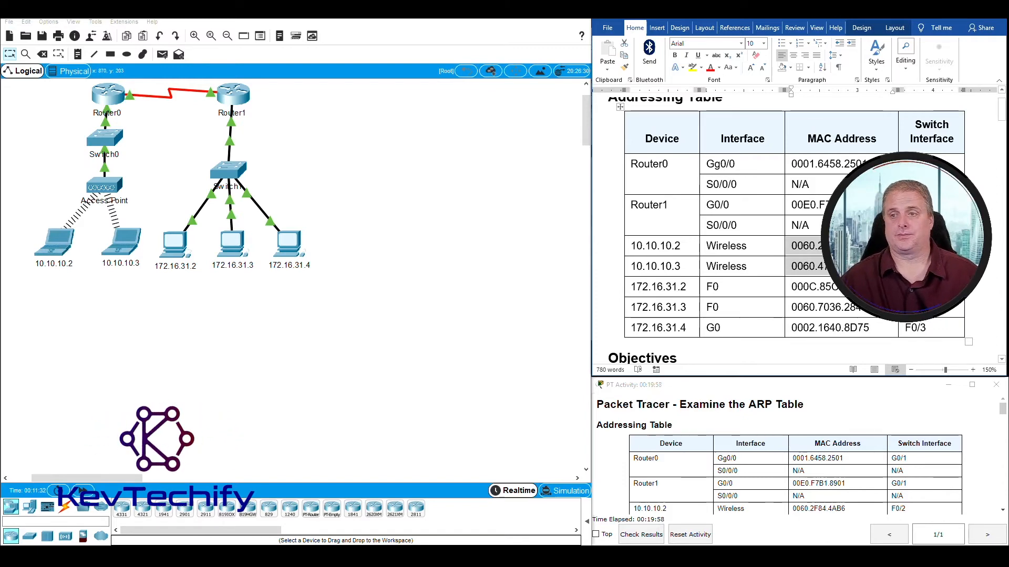
- Answer the Step 2b question on the two associated MAC addresses with a sentence starting "Because both devices connect to" and ending in "Point."
scroll(803, 231, down, 15)
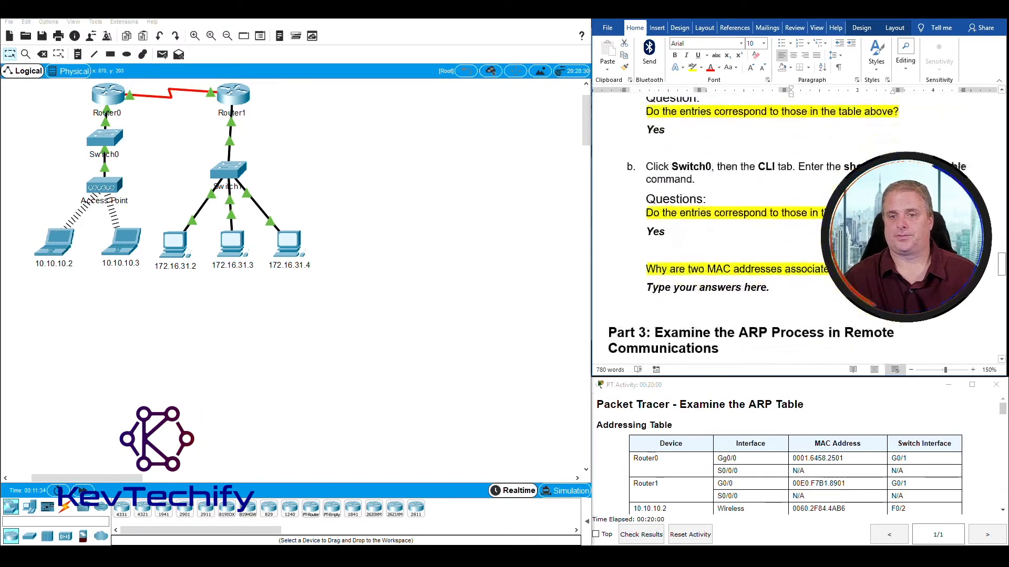
scroll(639, 257, down, 4)
scroll(638, 257, up, 3)
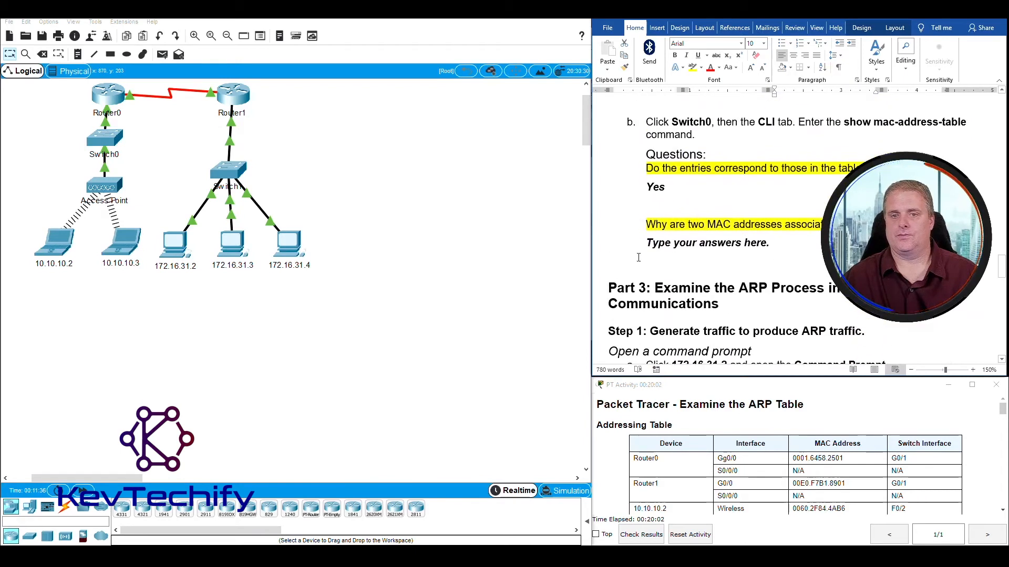
drag(647, 242, 776, 244)
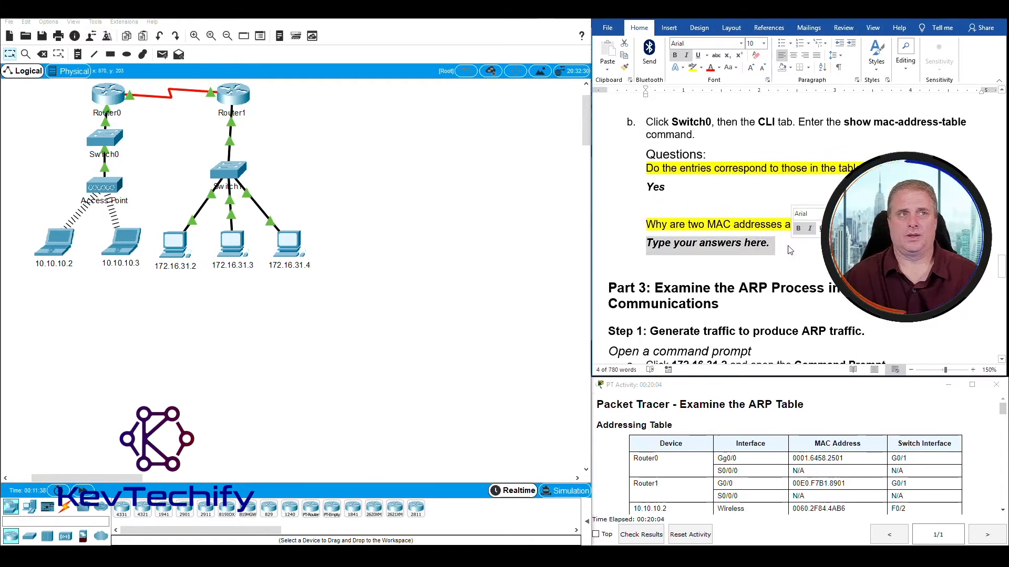
text(Becau)
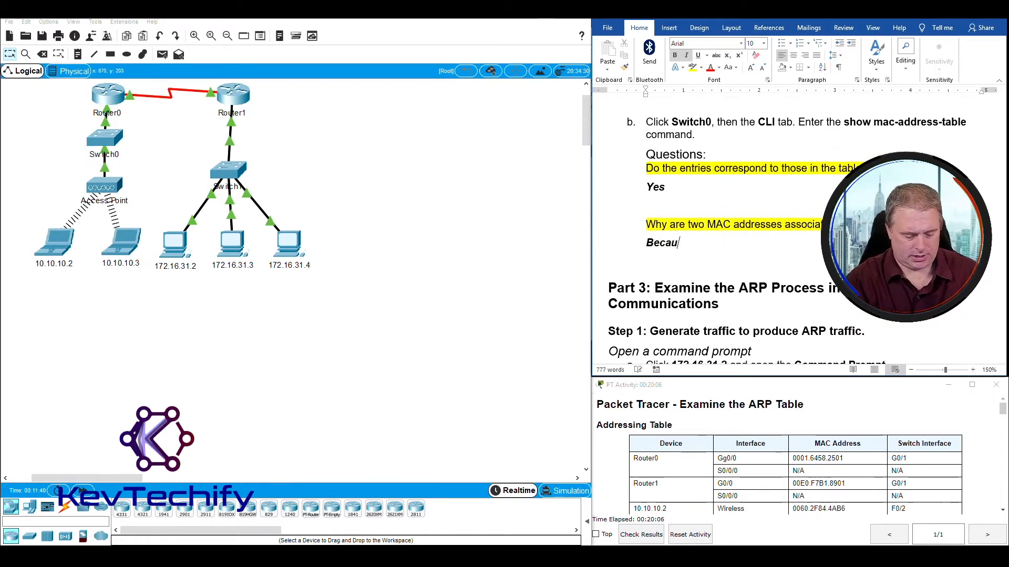
text(se both)
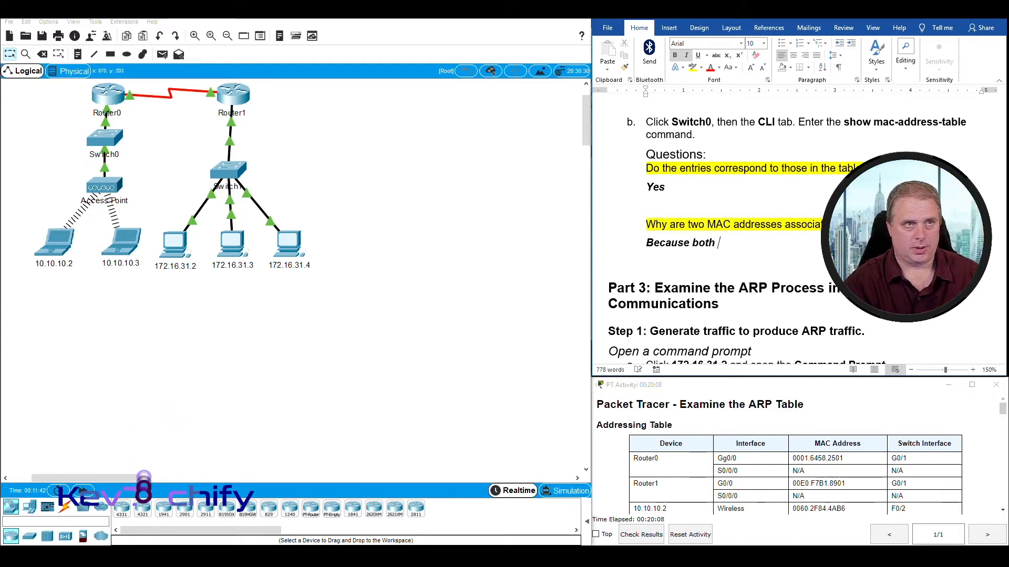
text( devices)
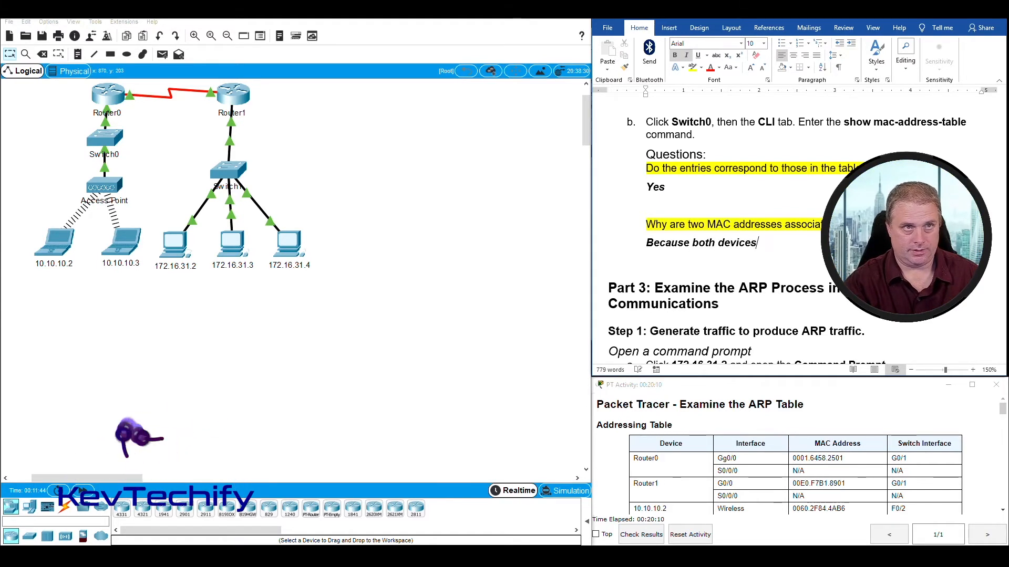
text( connect )
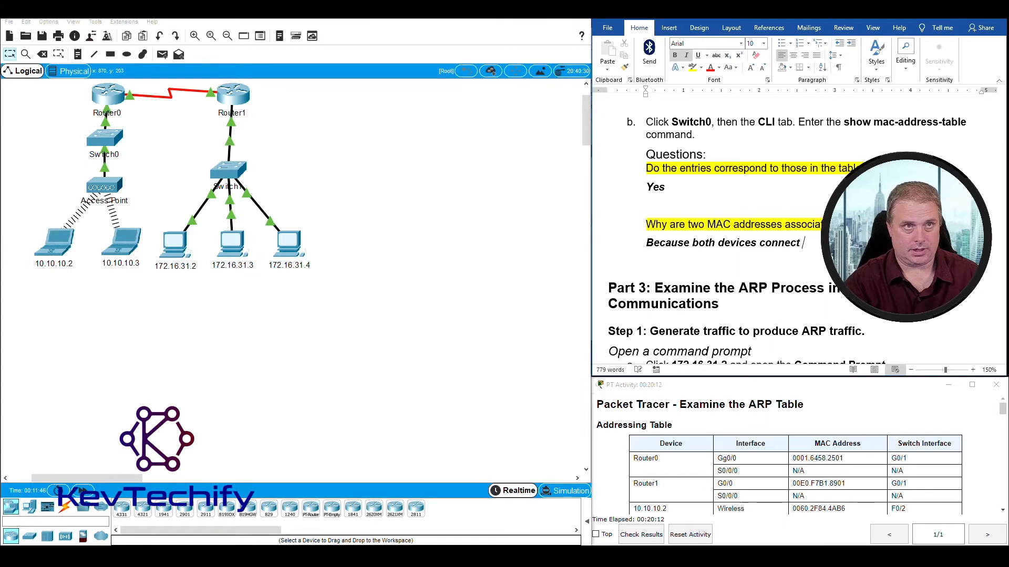
text(to o)
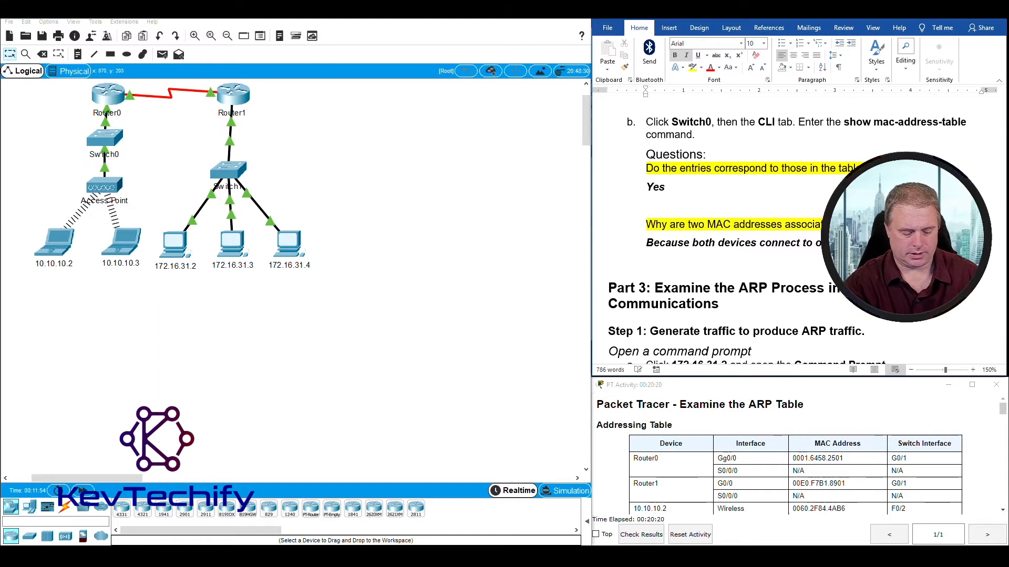
text(Point.)
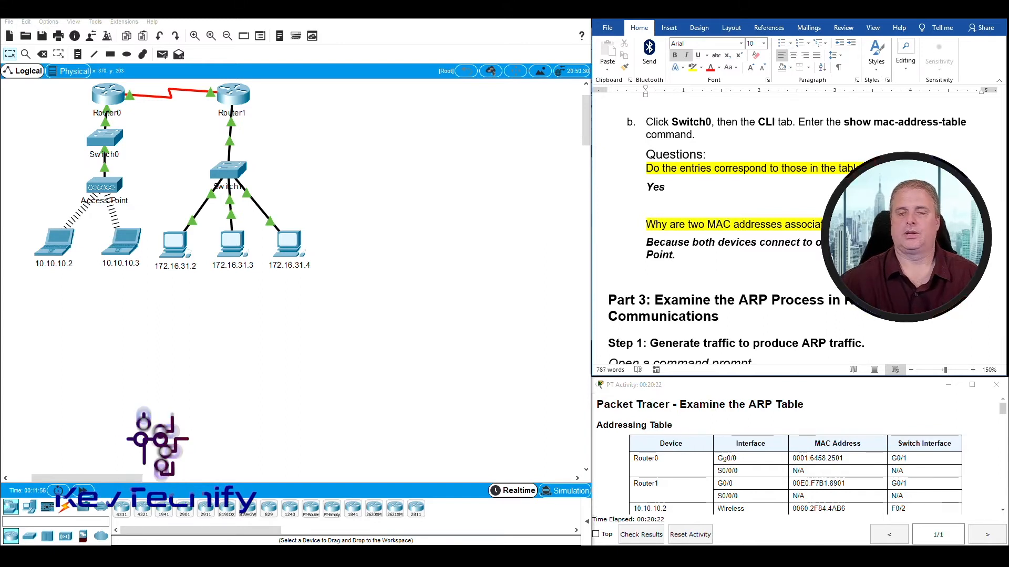
- Read Part 3 Step 1, open the command prompt of PC 172.16.31.2 and move its window clear of the document
scroll(741, 252, down, 2)
scroll(742, 252, down, 3)
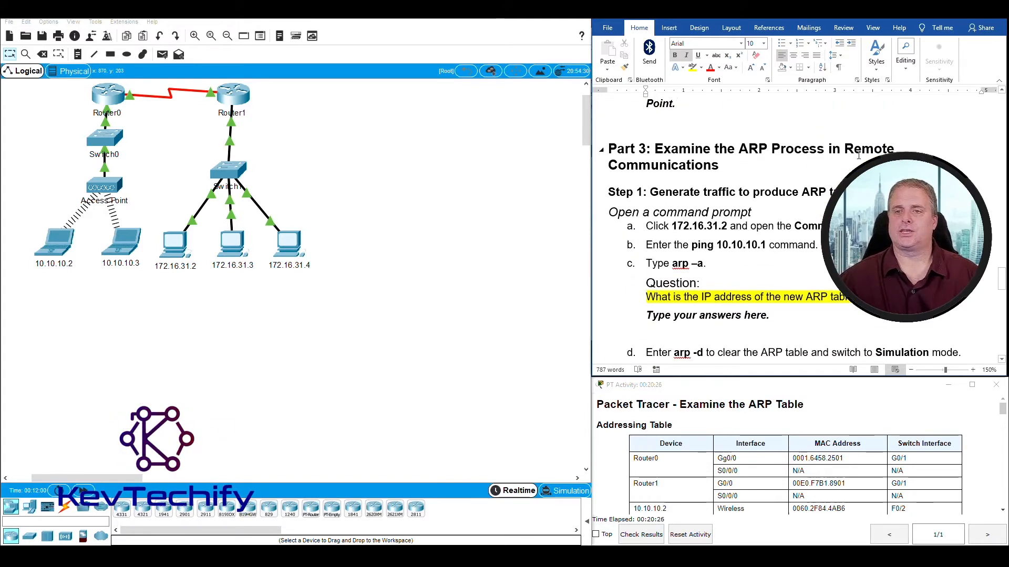
scroll(654, 161, down, 1)
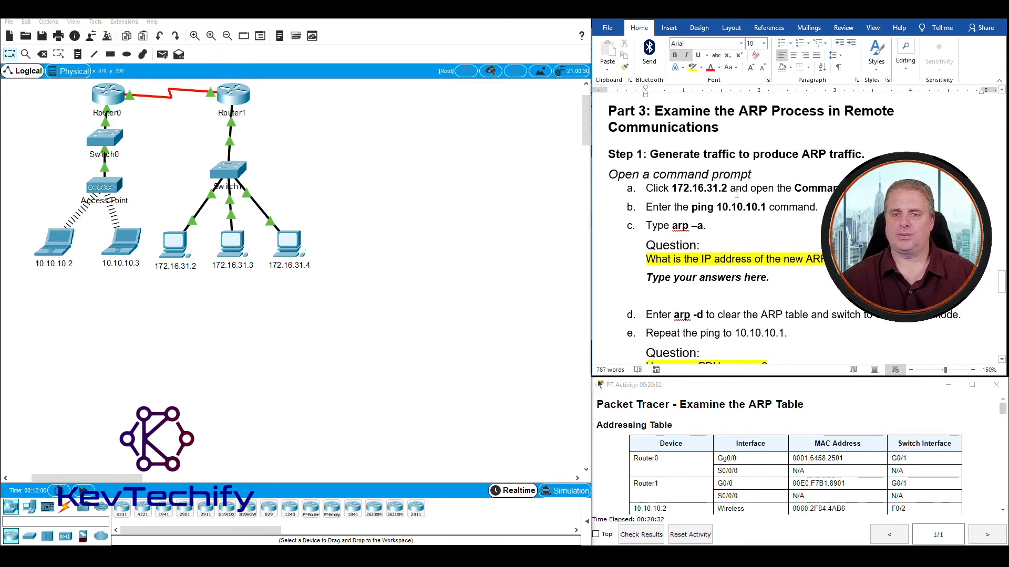
click(185, 257)
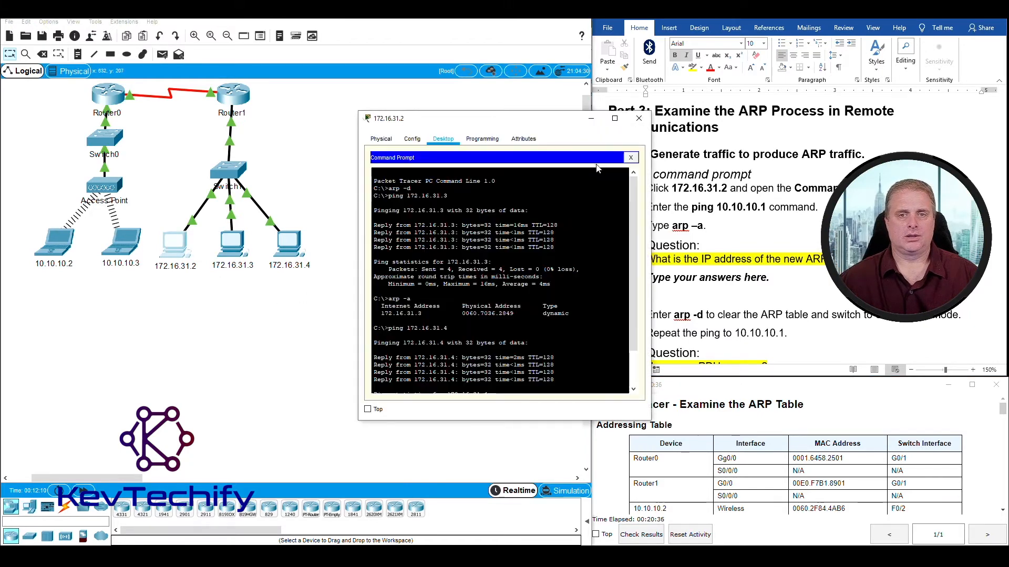
drag(558, 118, 304, 112)
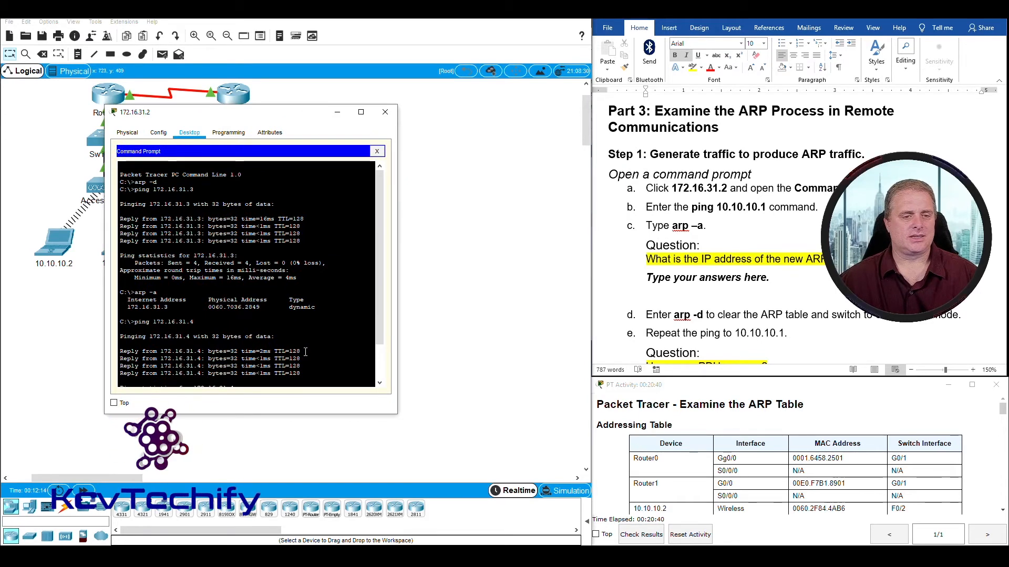
- Ping 10.10.10.1 from the command prompt of PC 172.16.31.2
key(Return)
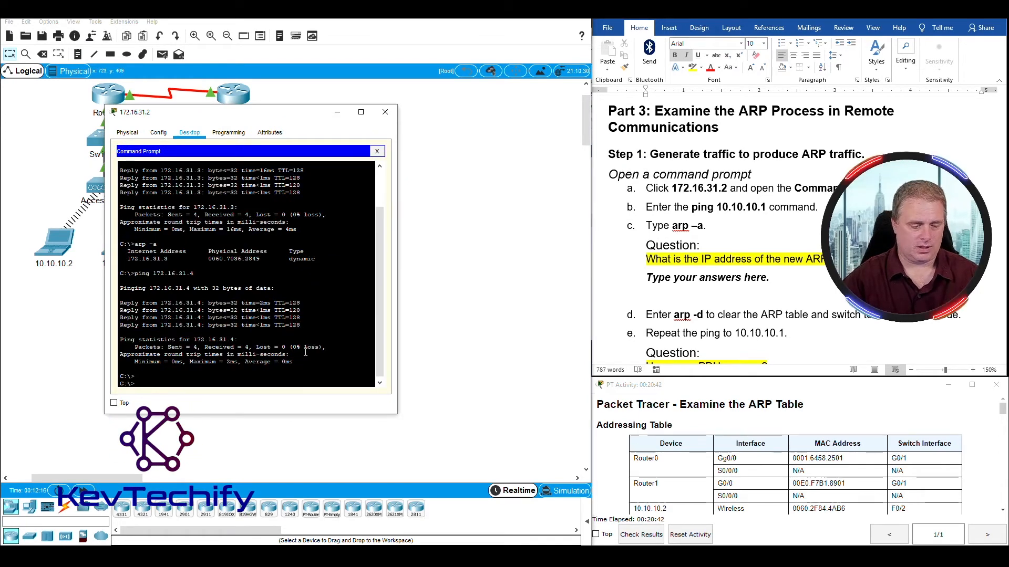
key(Return)
key(Return)
text(ping 10)
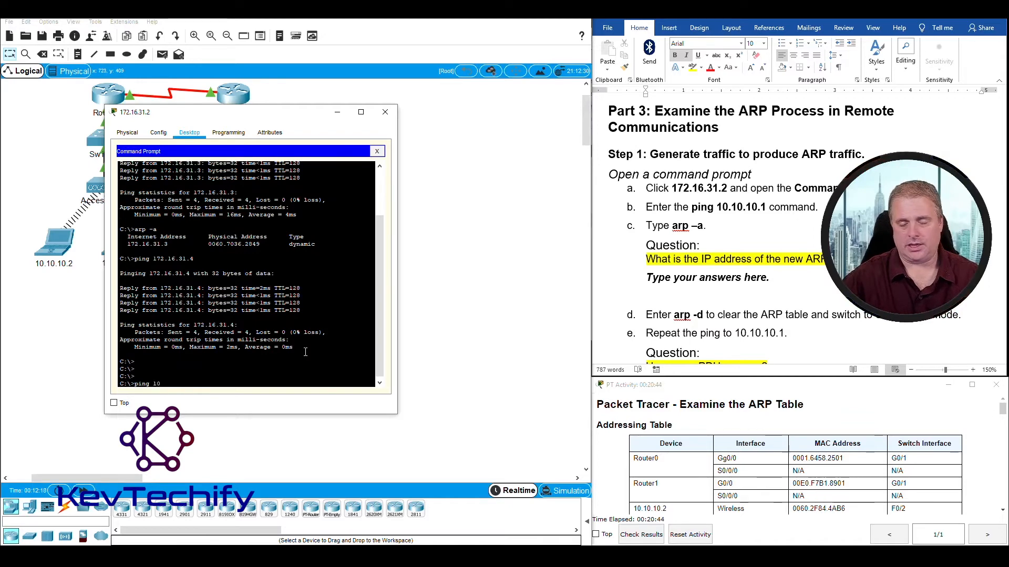
text(.10.10.1)
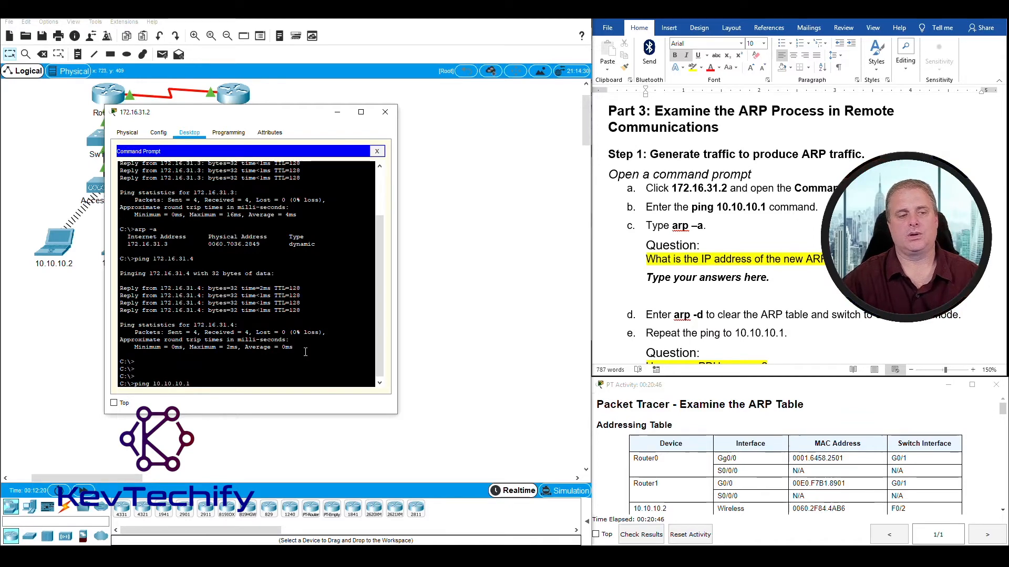
key(Return)
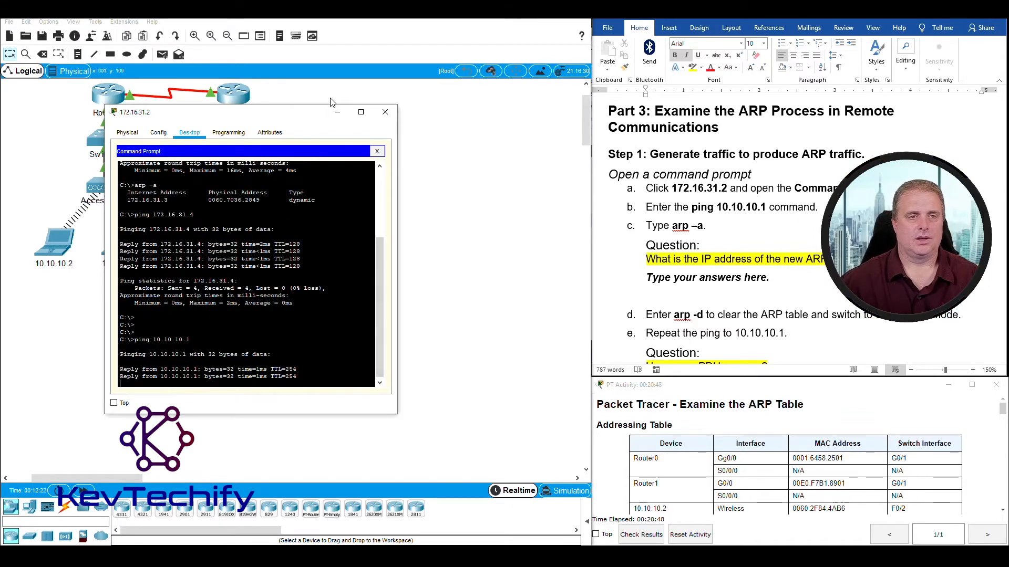
- Reposition the 172.16.31.2 window around the topology and list the PC's ARP table with arp -a
drag(295, 118, 572, 85)
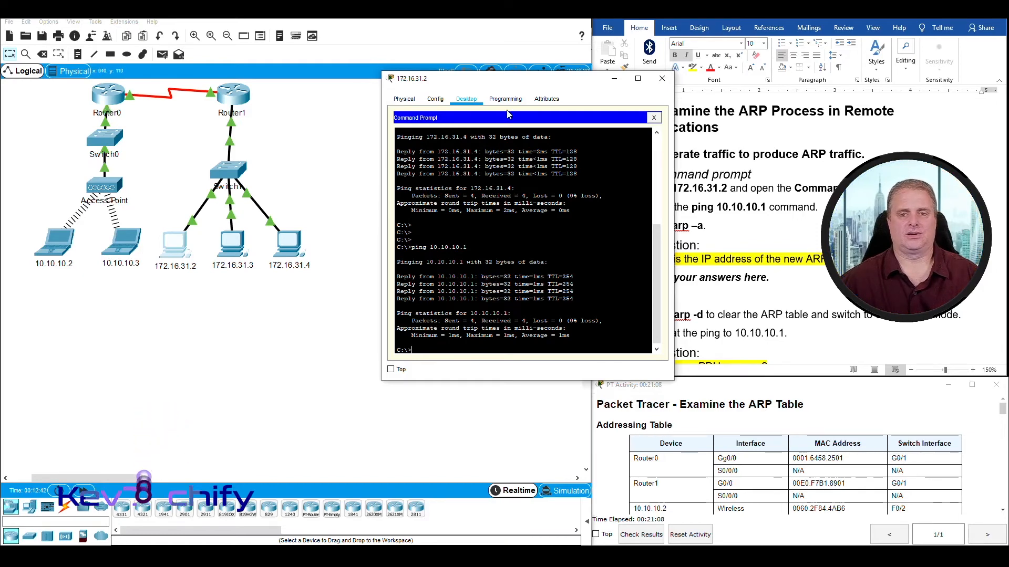
drag(536, 85, 299, 98)
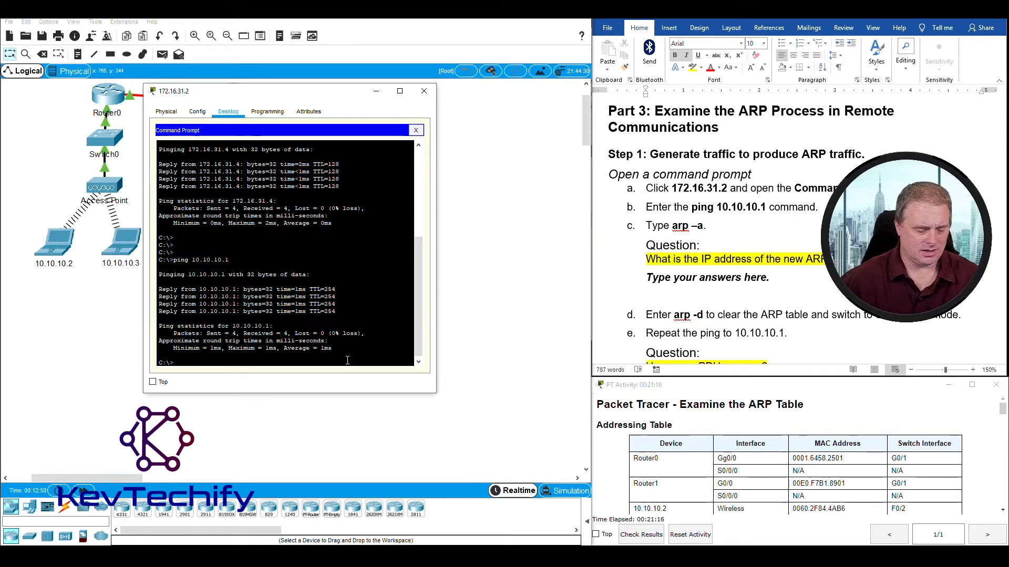
text(-)
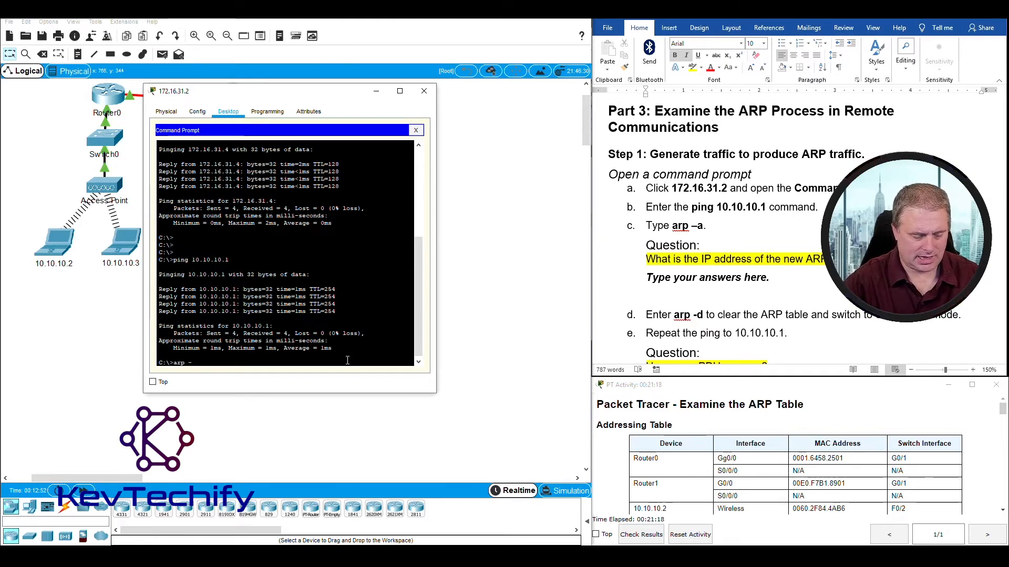
text(a)
key(Return)
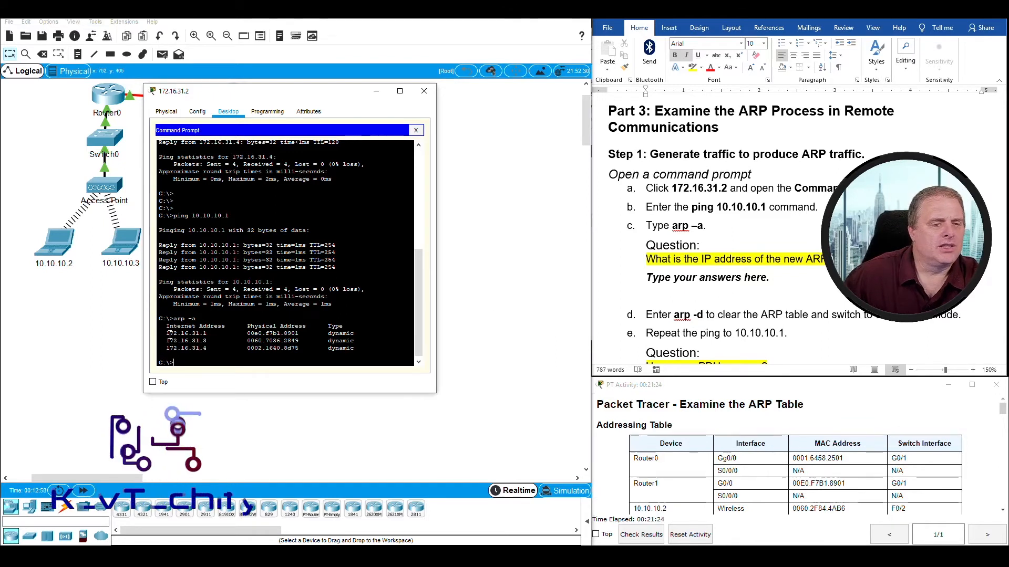
- Highlight the new ARP table entry and answer the step c question on its IP address with 172.16.31.1
drag(167, 334, 358, 333)
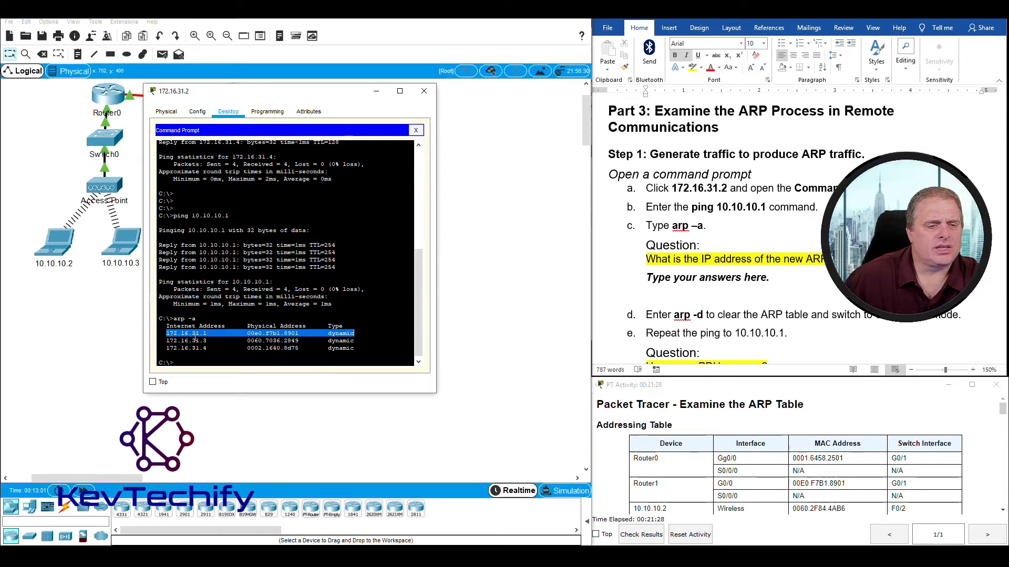
click(699, 288)
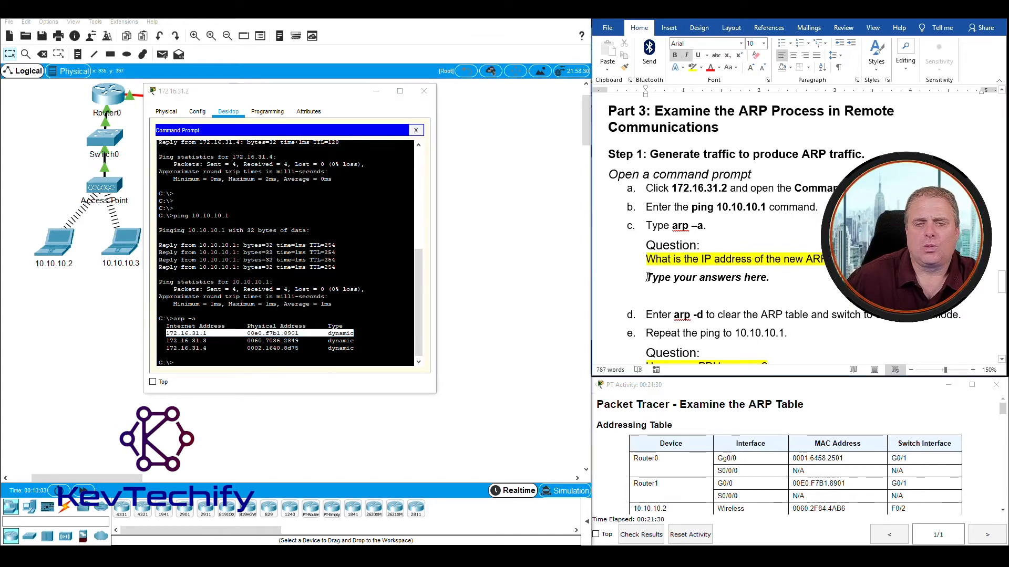
drag(646, 277, 766, 273)
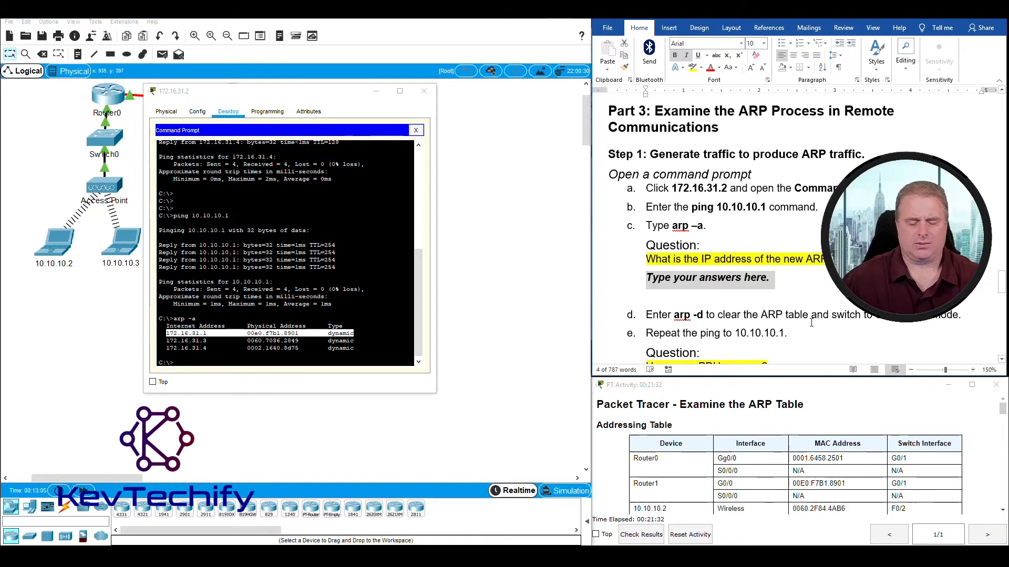
text(172.16.31.1)
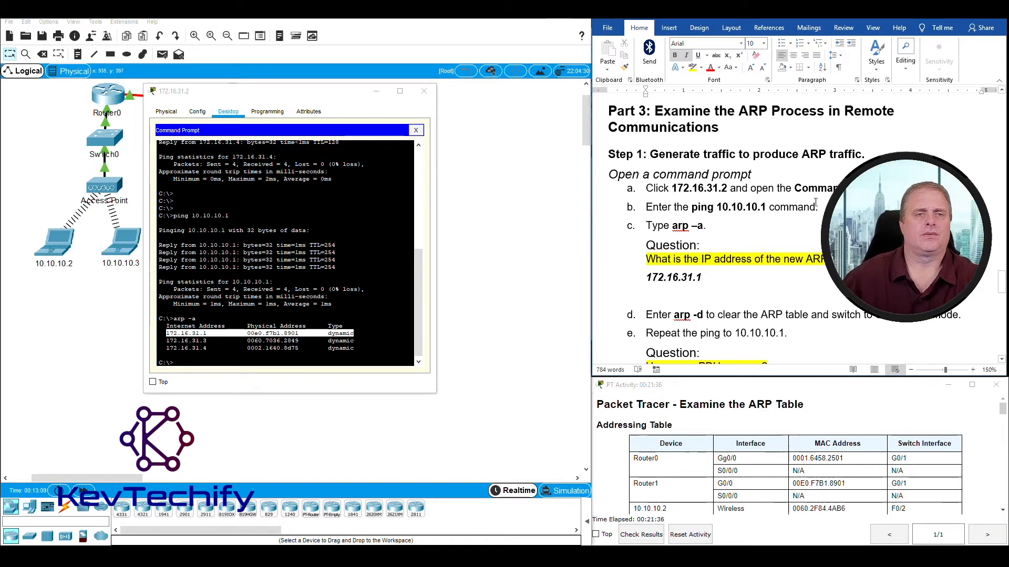
- Minimize the 172.16.31.2 window to examine Router1 in the topology, and read on in the lab instructions
click(373, 92)
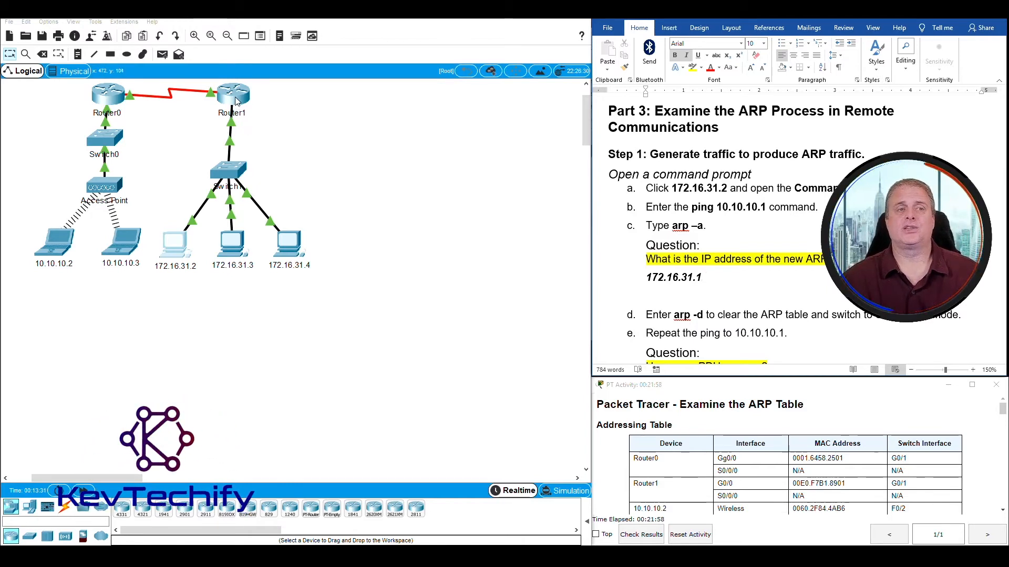
click(266, 100)
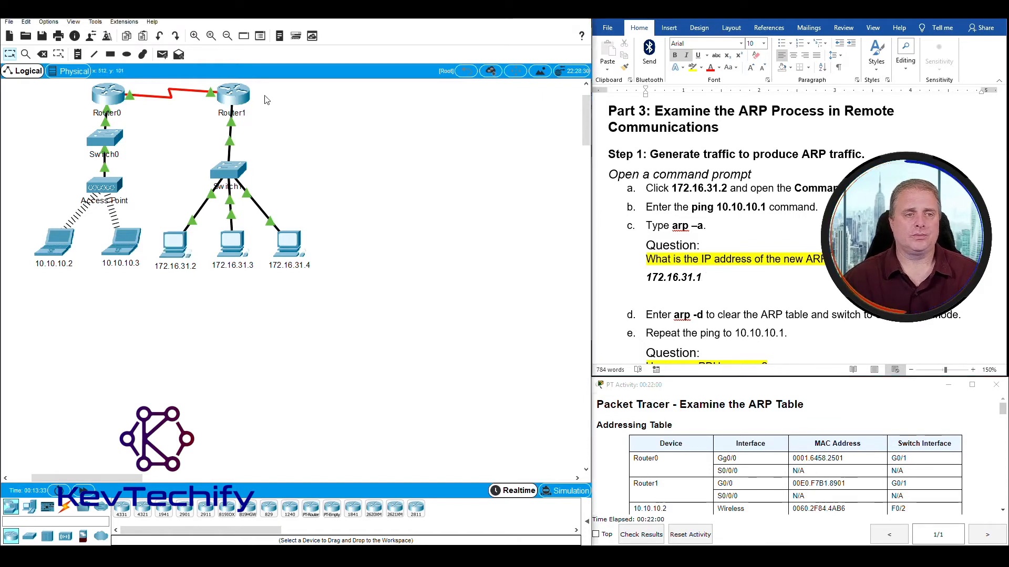
mouse_move(227, 93)
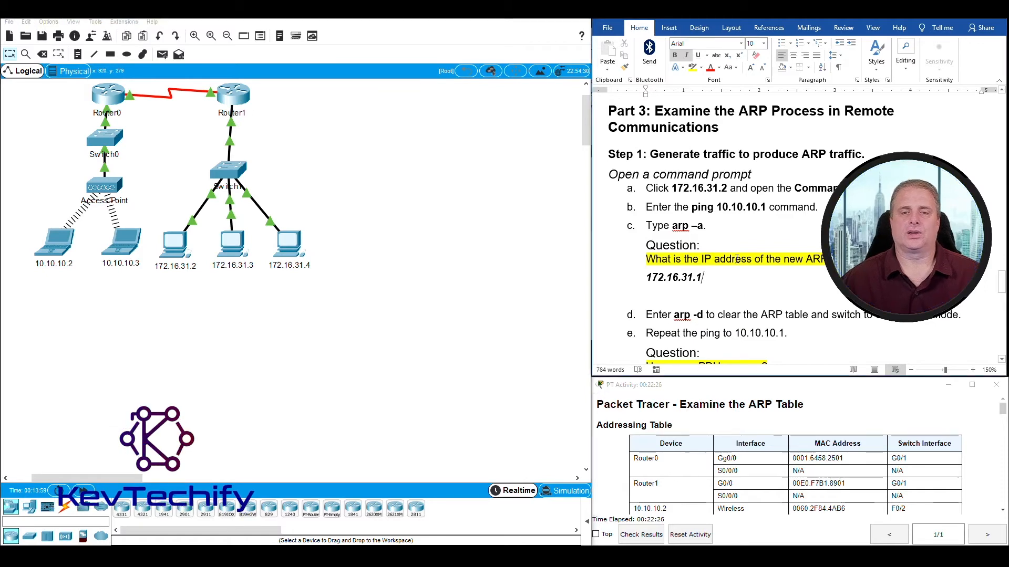
scroll(737, 263, down, 2)
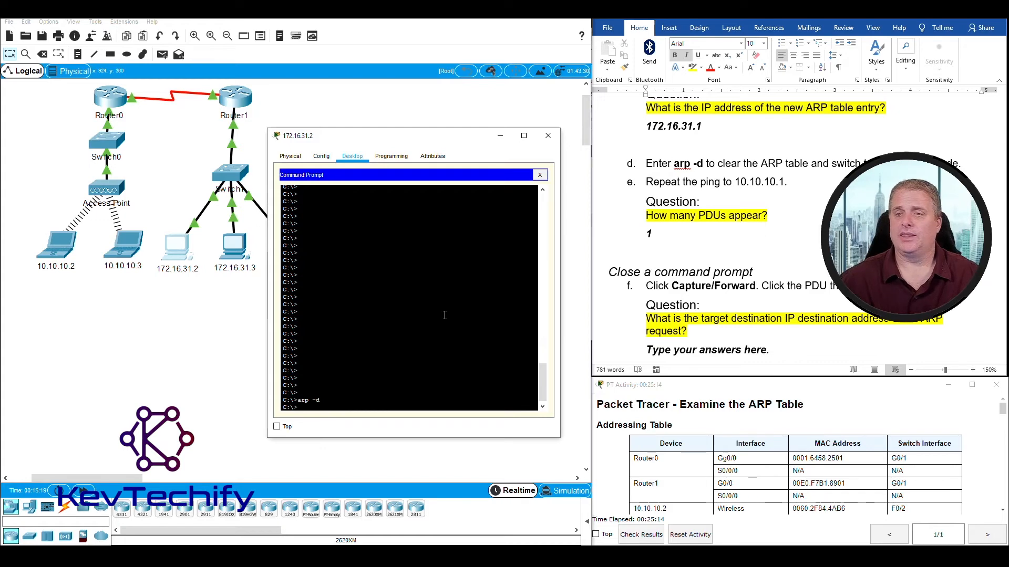
- Switch to Simulation mode with a wider topology area and repeat the ping to 10.10.10.1 from PC 172.16.31.2
click(564, 496)
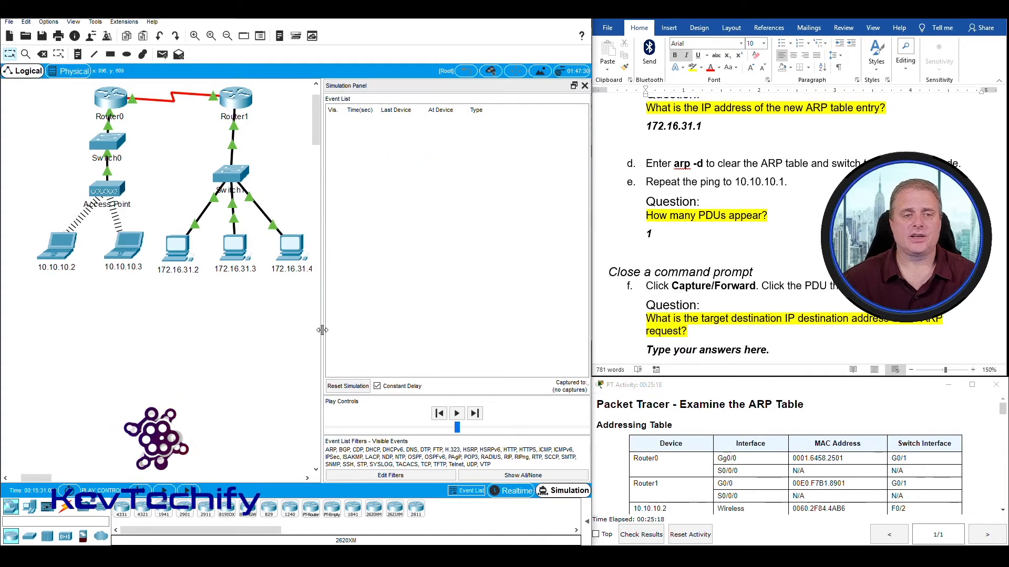
drag(323, 329, 362, 331)
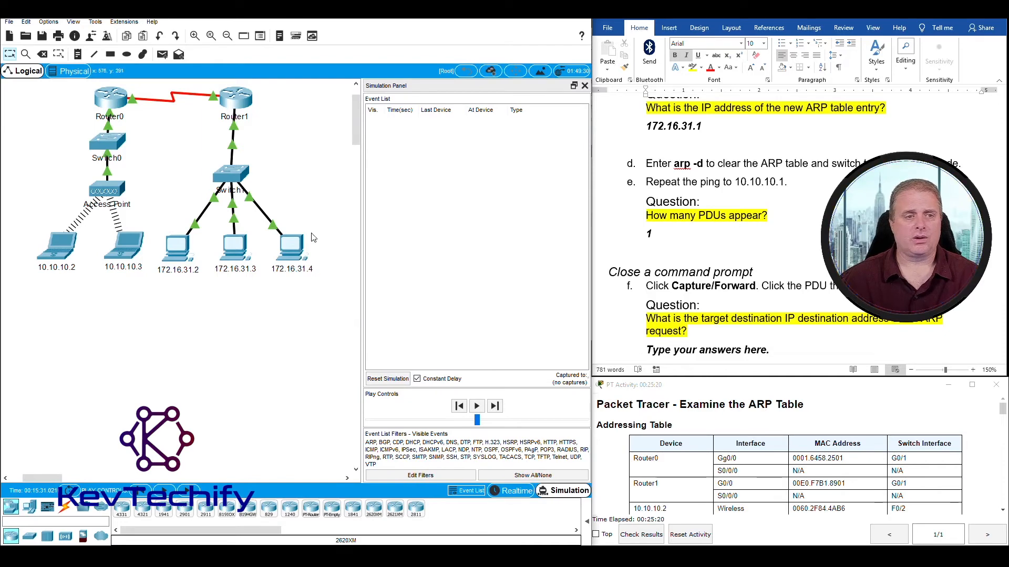
click(178, 248)
drag(468, 138, 267, 164)
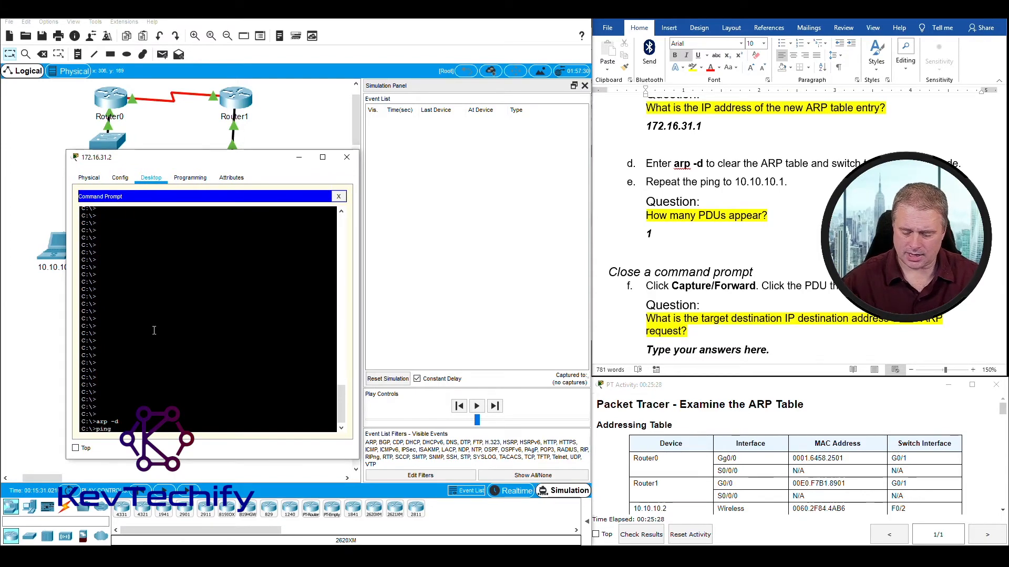
text(.10)
text(.10.1)
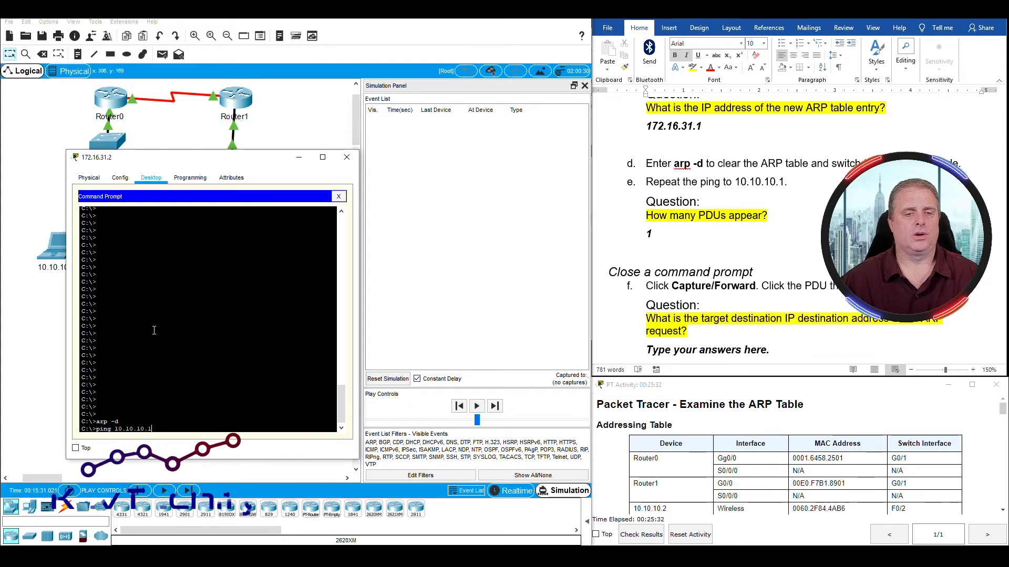
key(Return)
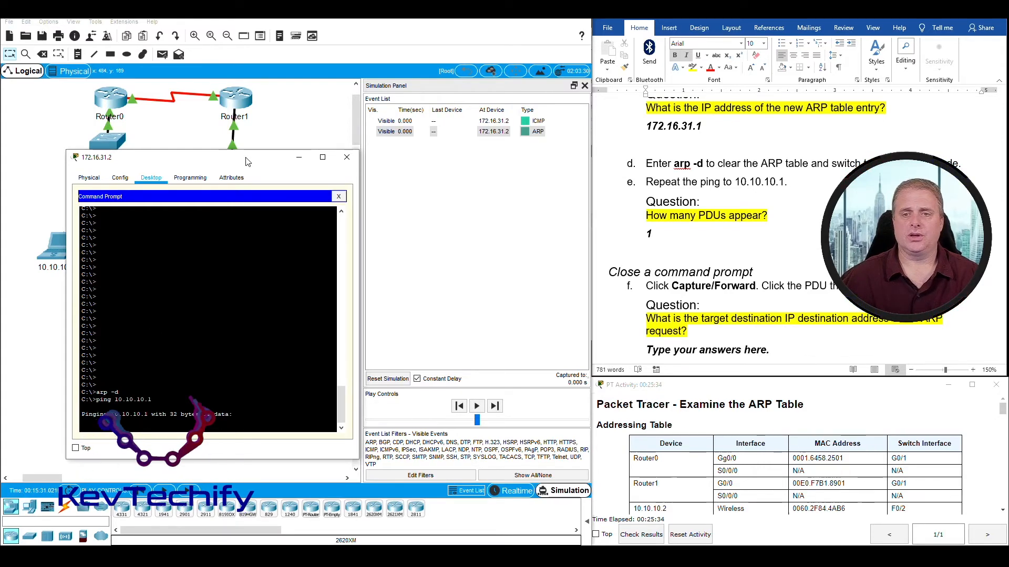
- Uncover the PDUs waiting at PC 172.16.31.2 and change the answer to "How many PDUs appear?" to 2
drag(247, 161, 340, 357)
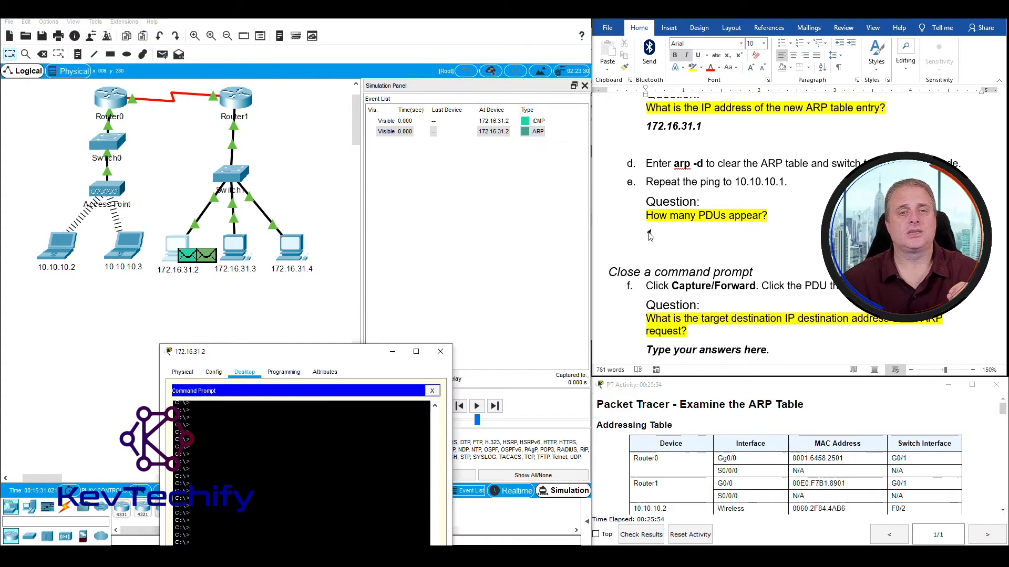
drag(360, 355, 361, 190)
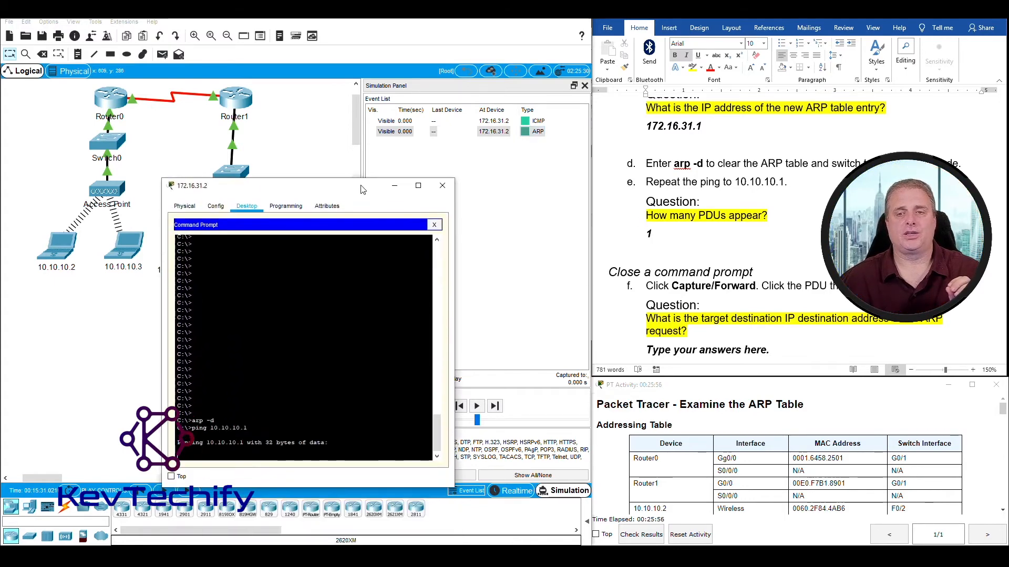
click(650, 234)
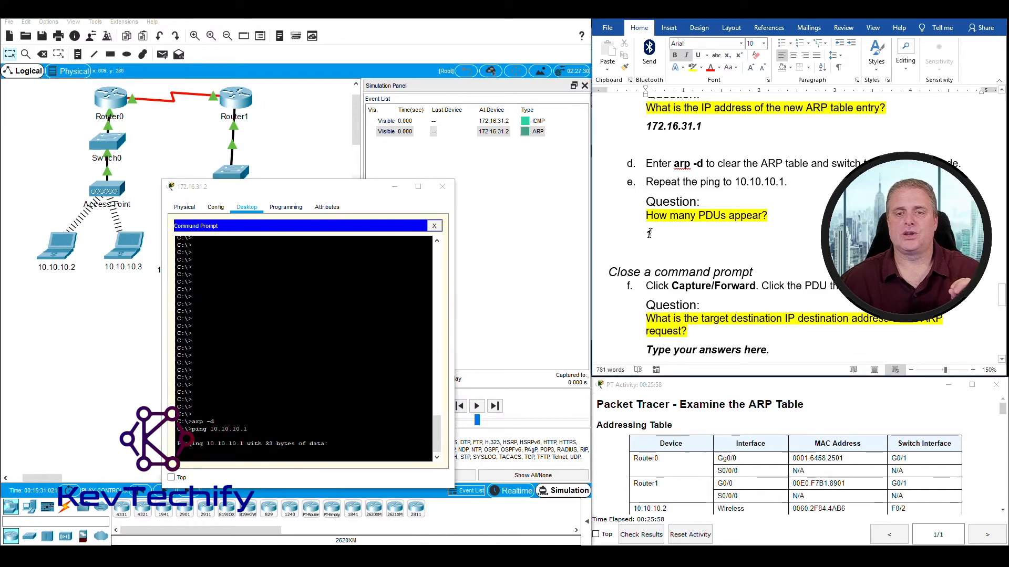
double_click(650, 234)
text(2)
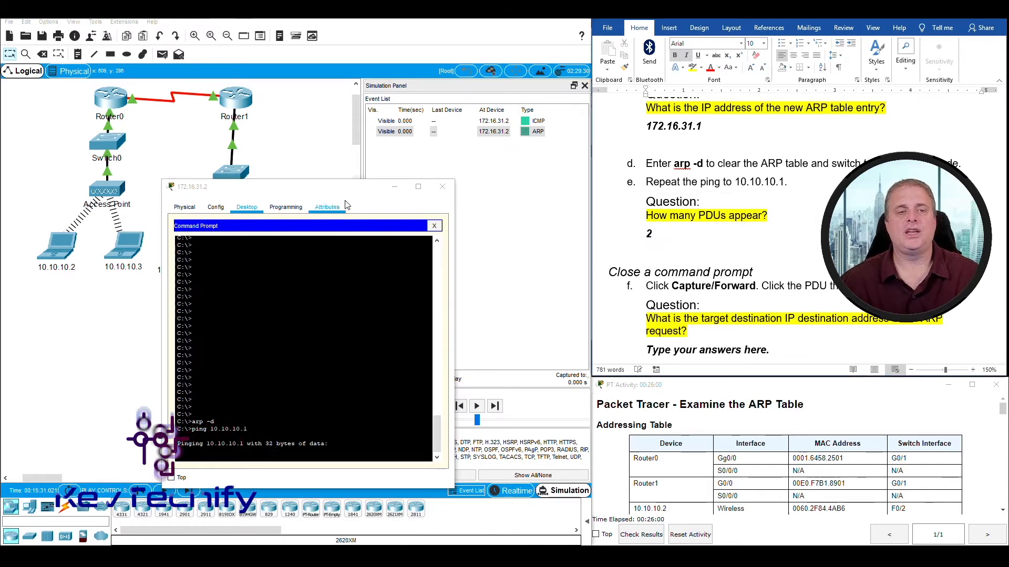
- Close the 172.16.31.2 window and, following step f, capture forward once to send the ARP PDU to Switch1
drag(346, 187, 331, 299)
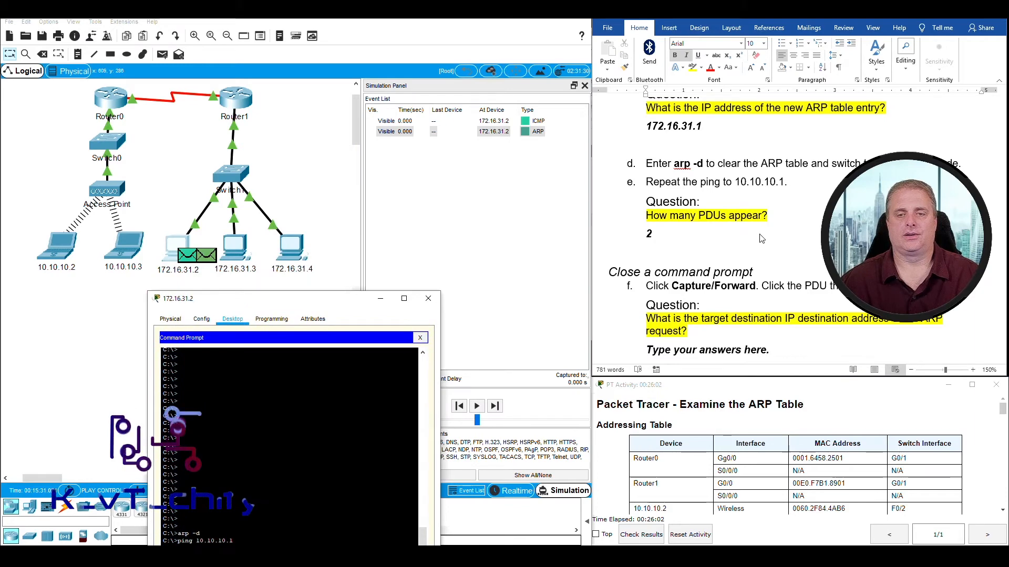
click(429, 298)
scroll(735, 226, down, 2)
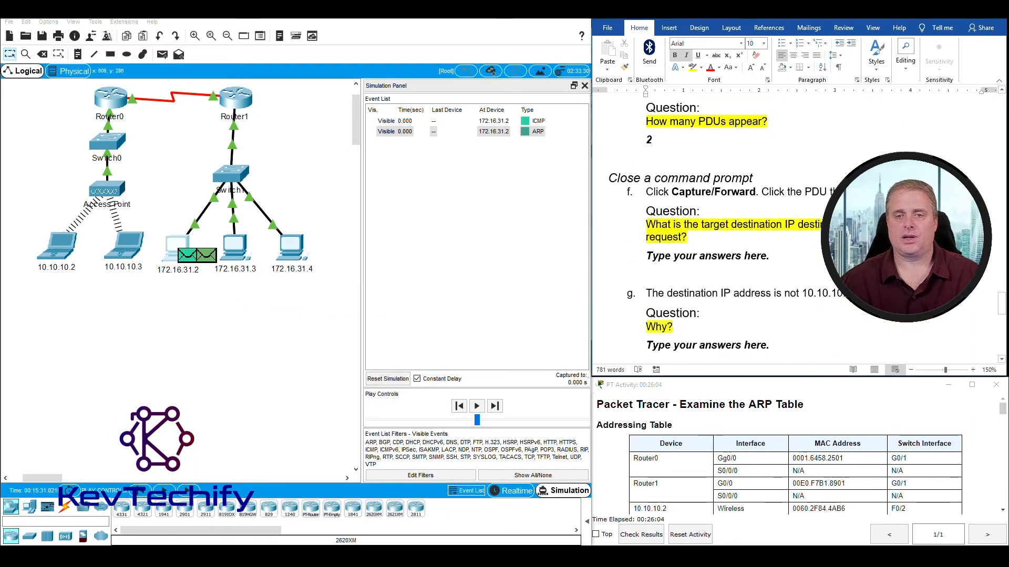
scroll(736, 226, down, 1)
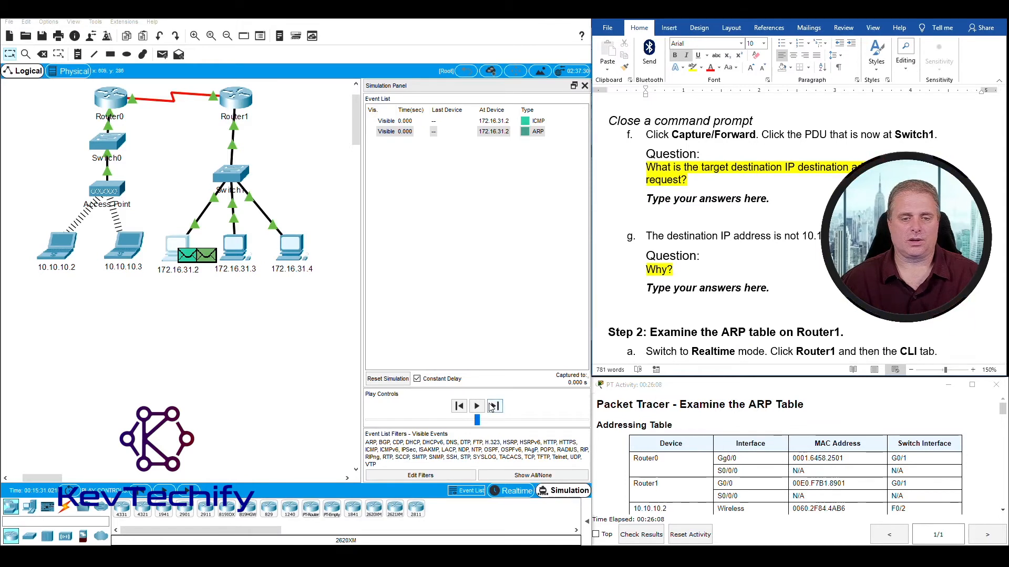
click(495, 407)
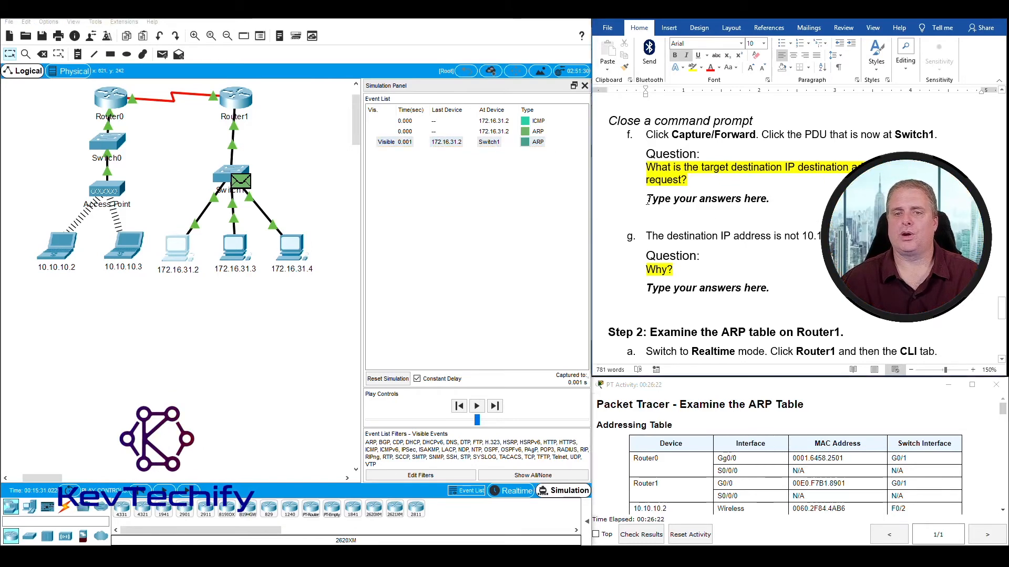
- Inspect the PDU at Switch1, answer the step f target IP question with 172.16.31.1 and move the PDU window off the routers and switches
drag(648, 202, 776, 202)
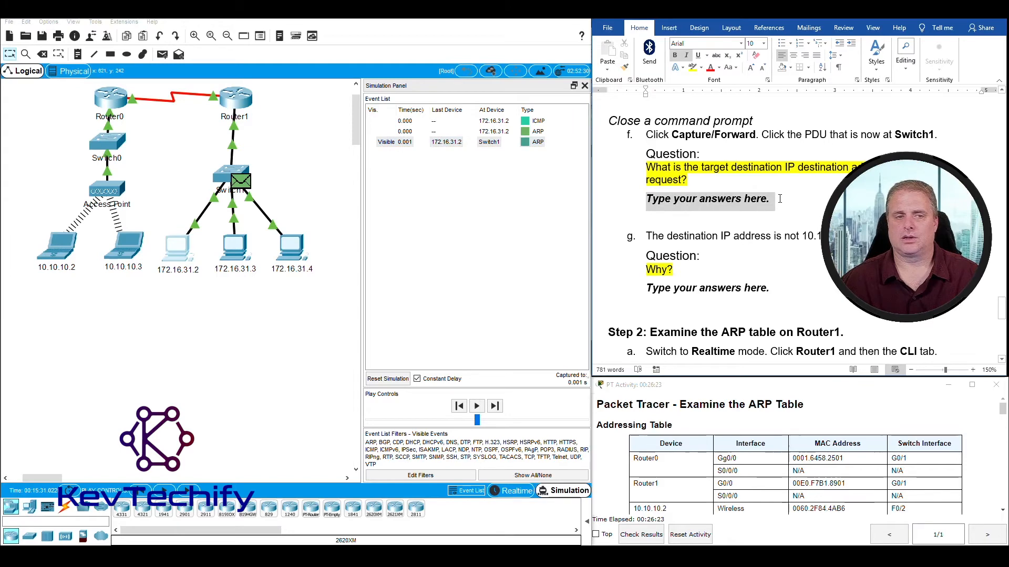
click(239, 182)
drag(457, 126, 128, 121)
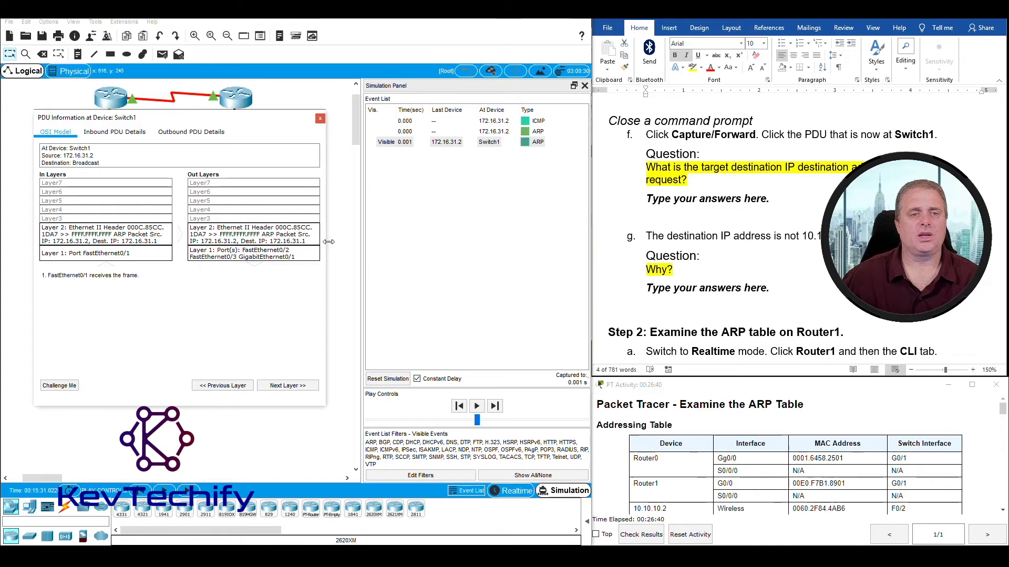
click(673, 203)
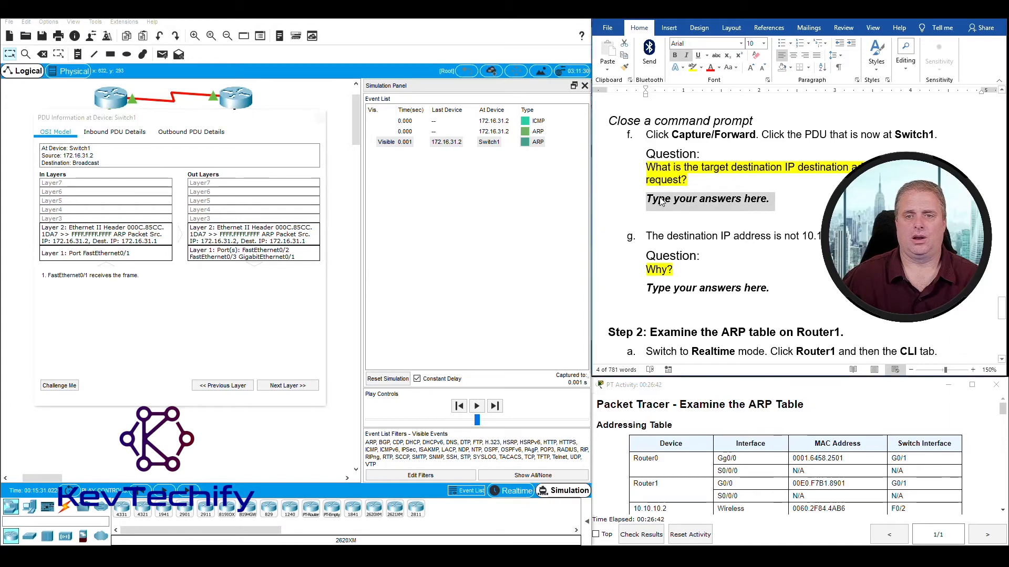
text(172.1)
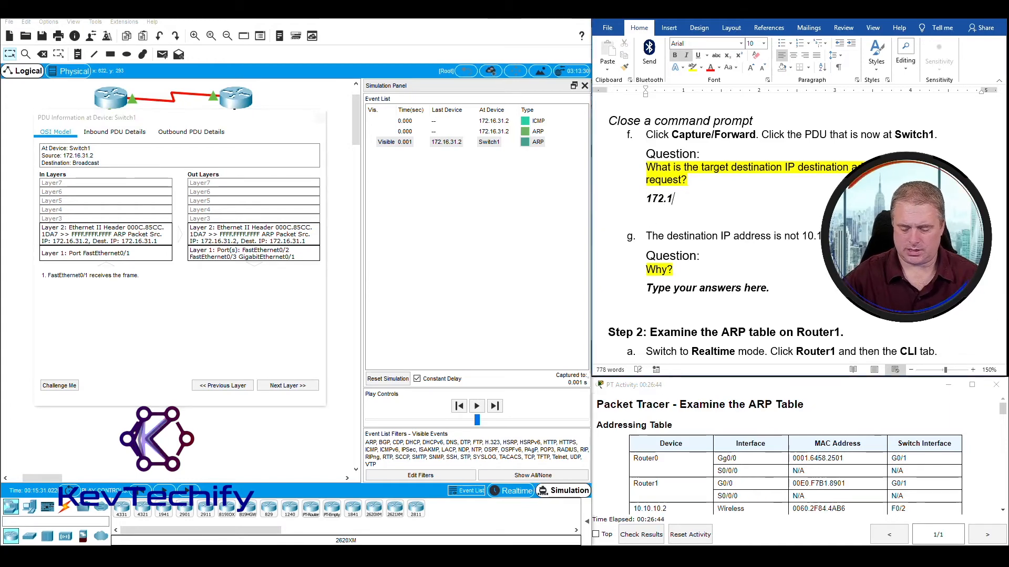
text(6.31.1)
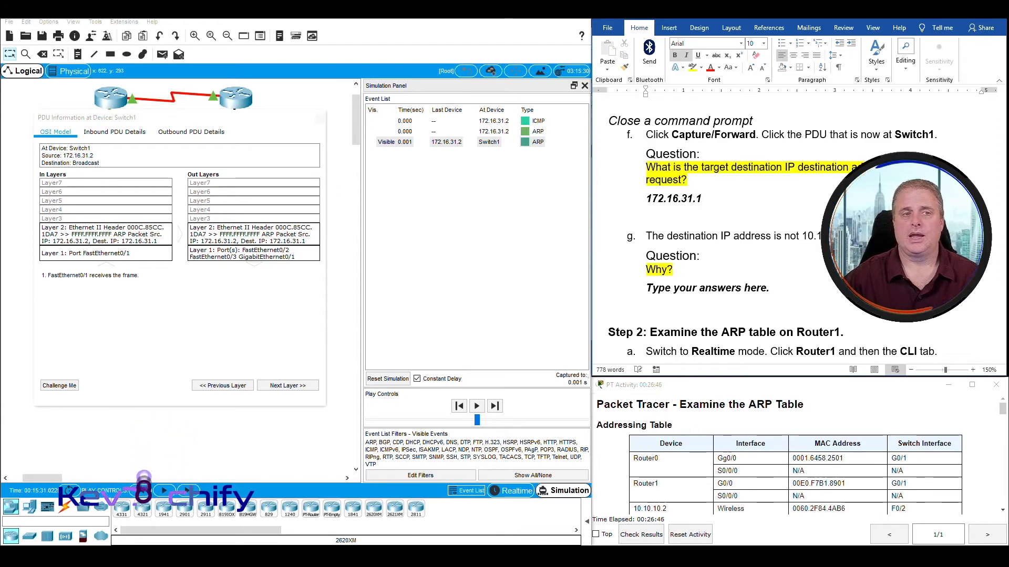
drag(244, 121, 268, 264)
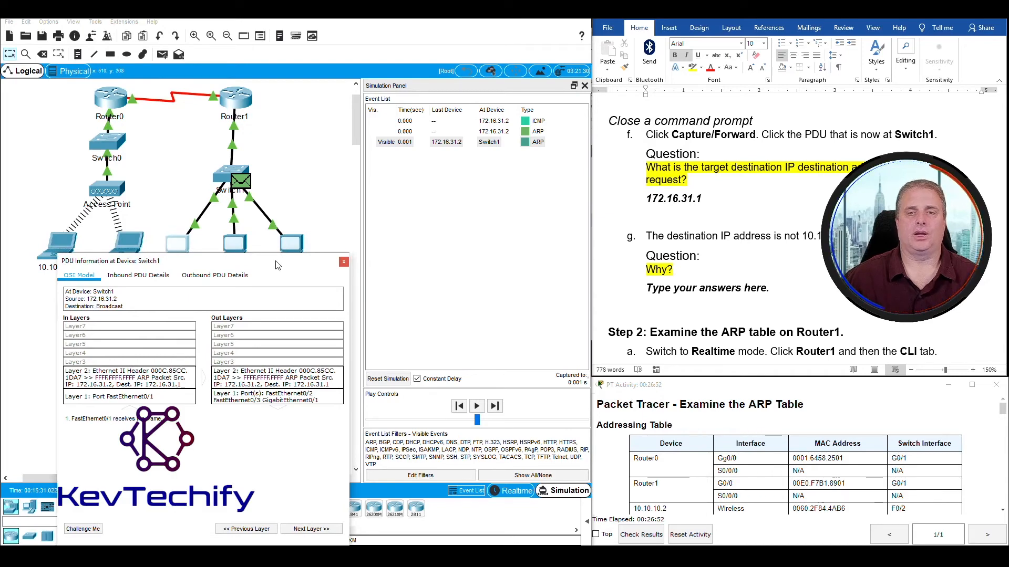
- Close the PDU information window for Switch1 and widen the topology area to view Router1's interfaces
drag(277, 265, 269, 150)
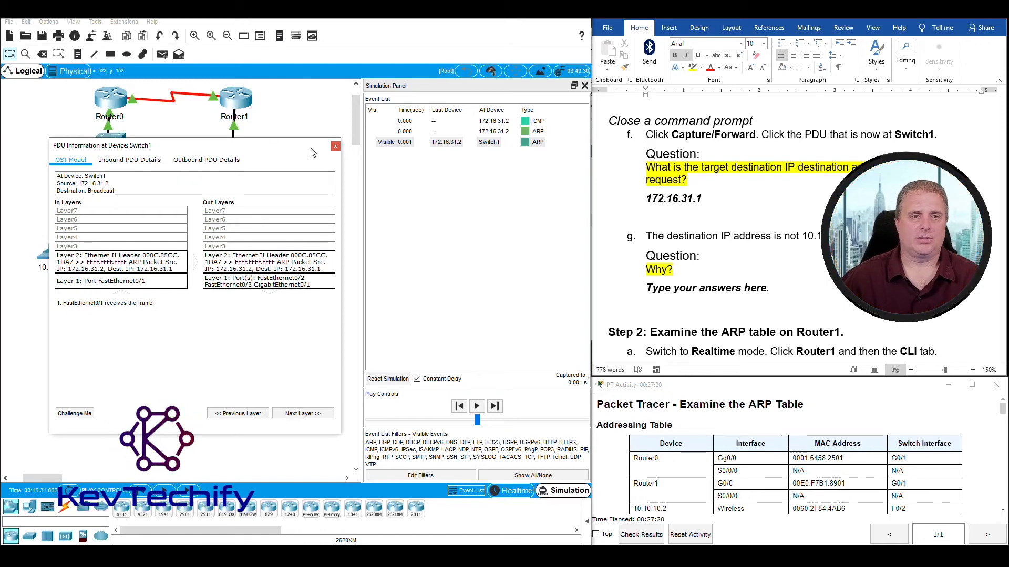
click(335, 147)
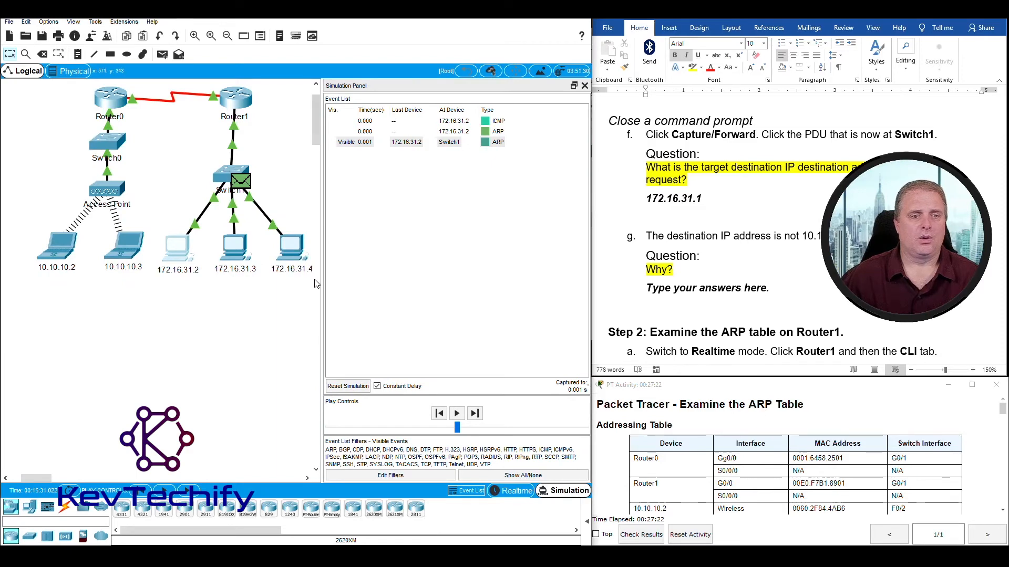
drag(322, 282, 384, 277)
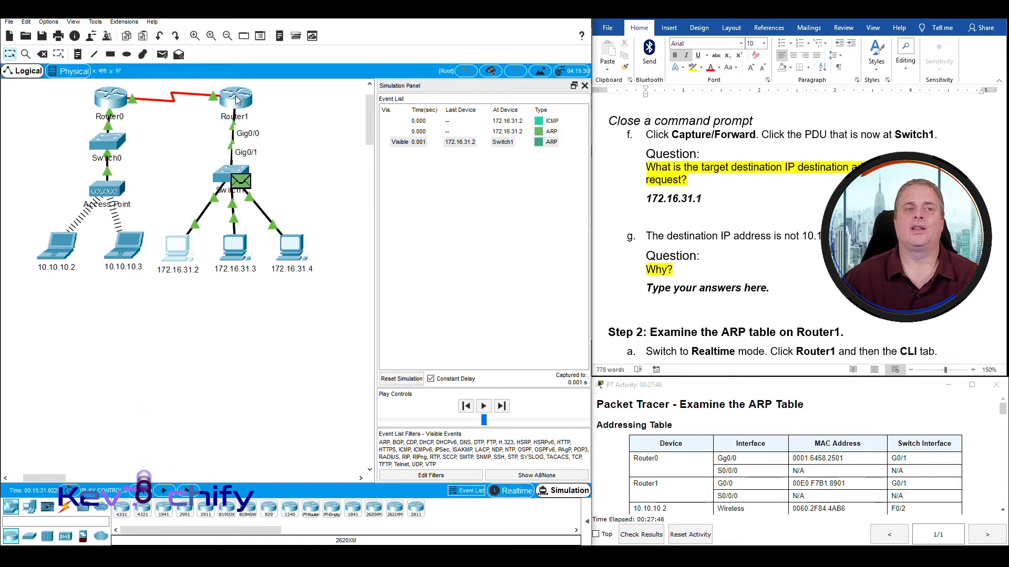
mouse_move(234, 100)
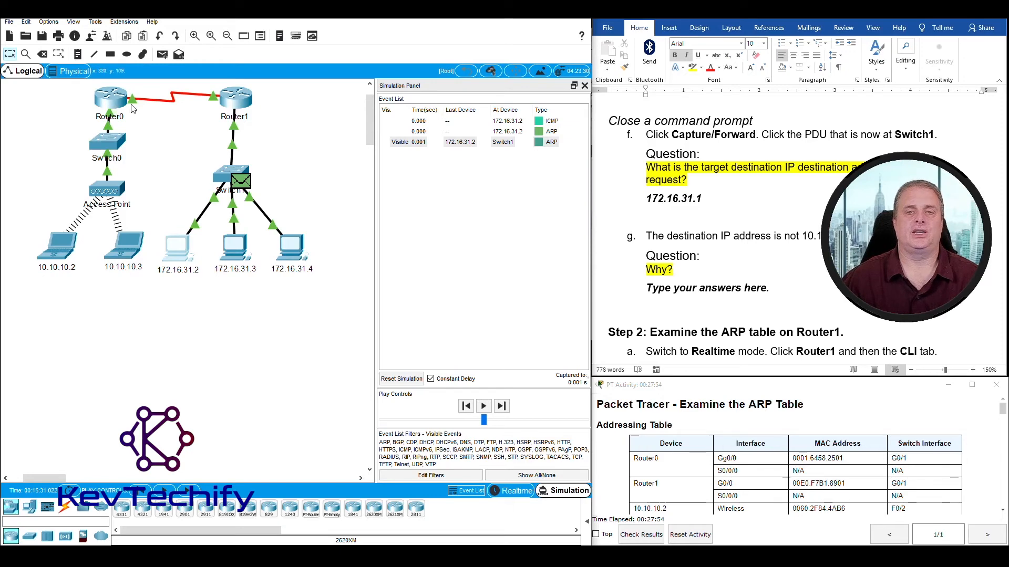
- Replace the step g "Why?" placeholder with a sentence about the router's default gateway address and the IPv4 configuration of the hosts, and begin "If the"
click(659, 291)
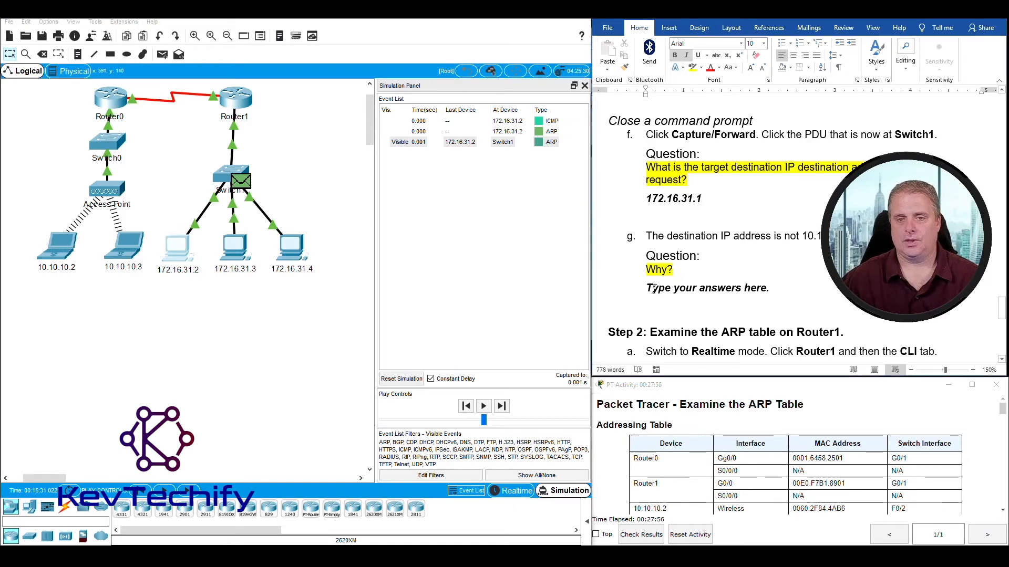
drag(649, 288, 773, 289)
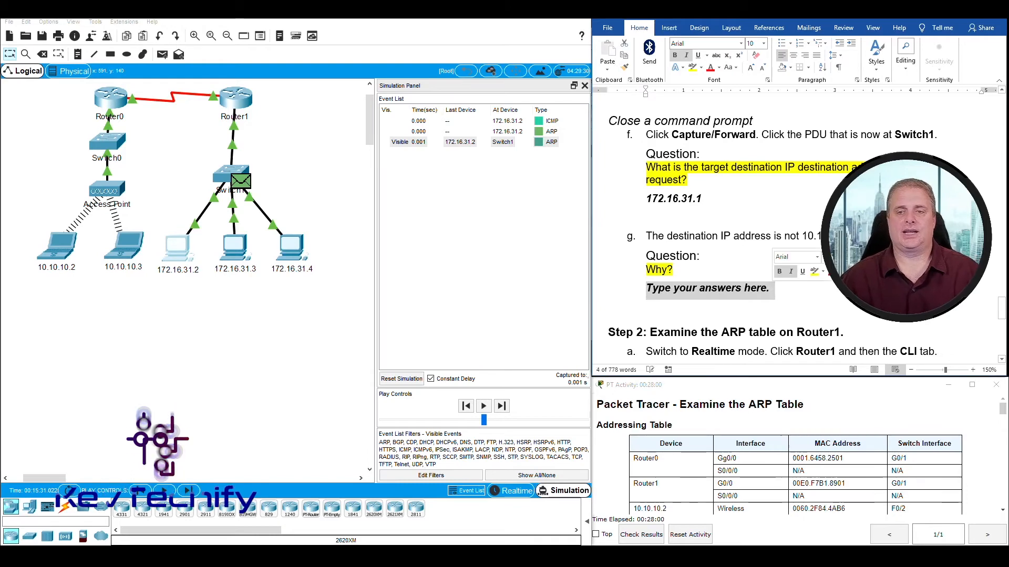
text(Th)
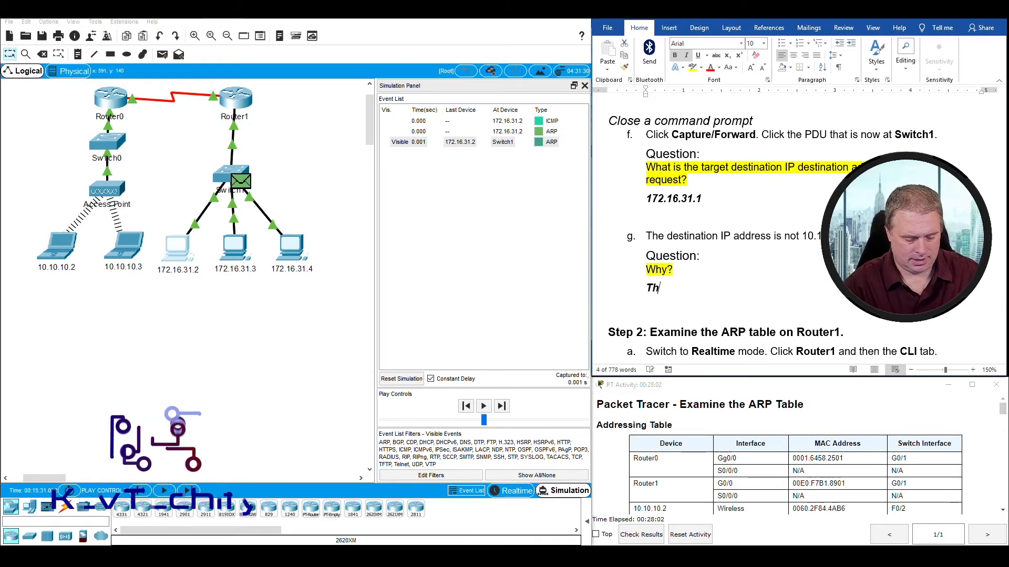
text(e default gateway add)
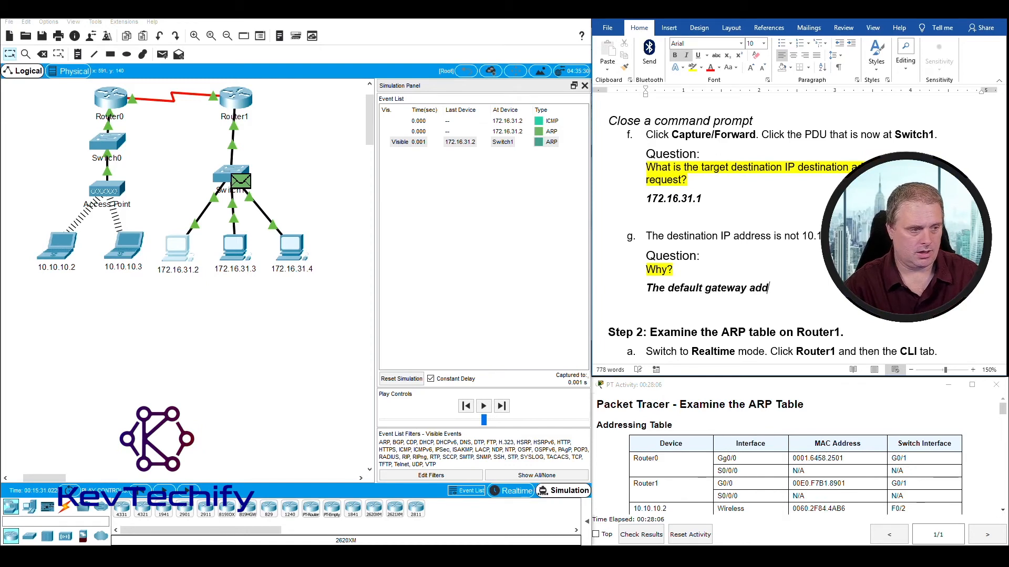
text(ess)
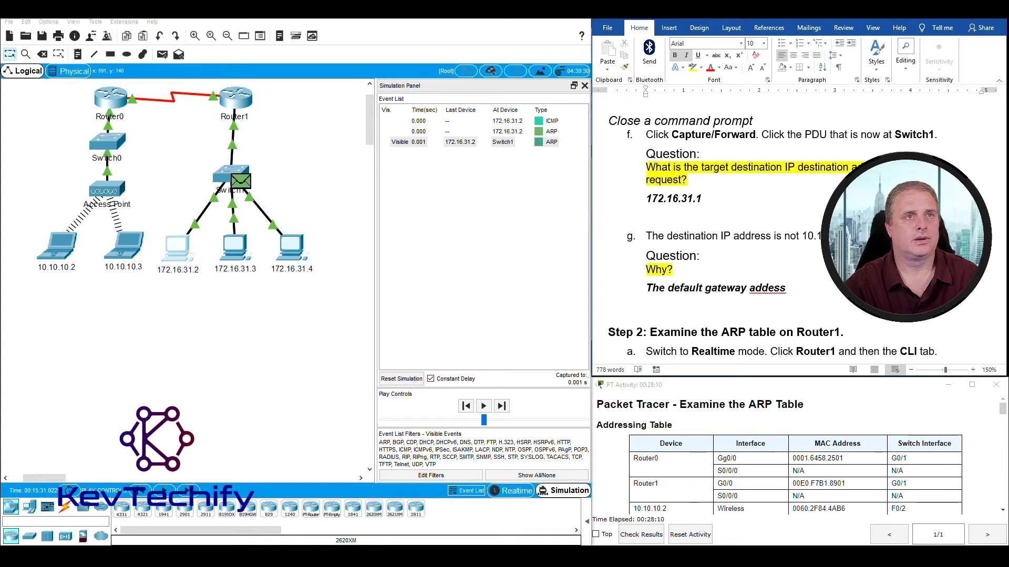
text( of the rou)
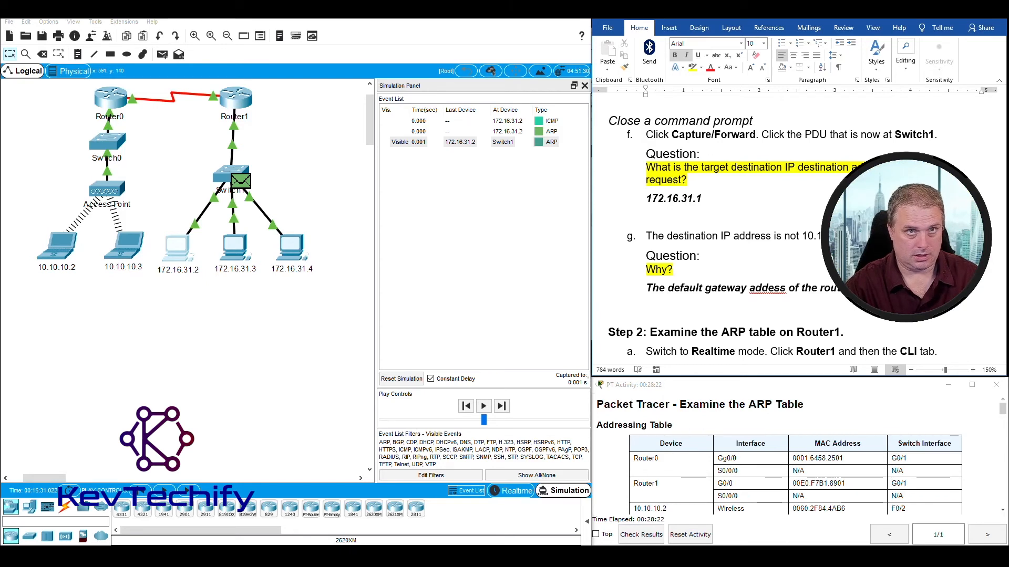
text(IP)
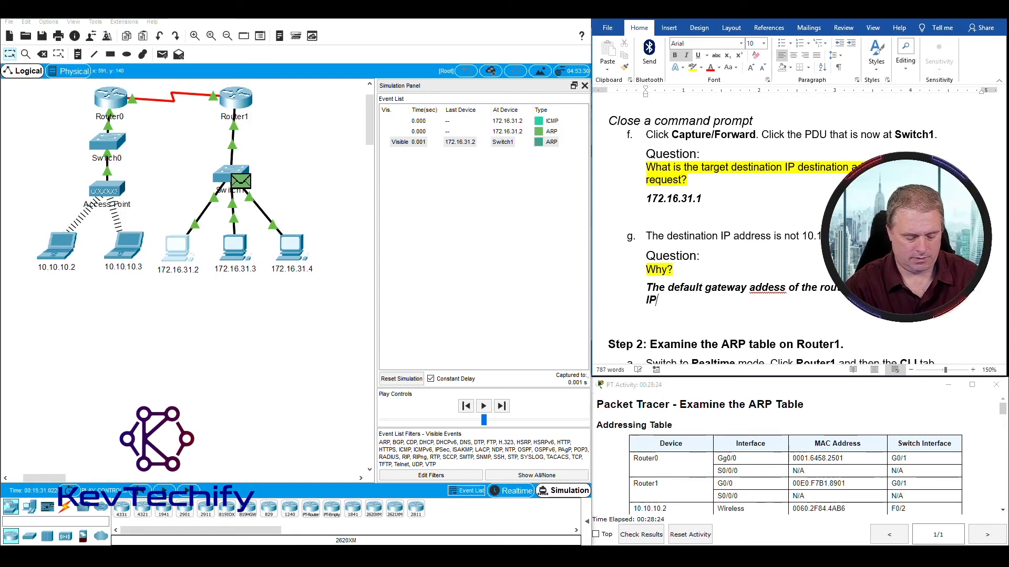
text(v4 )
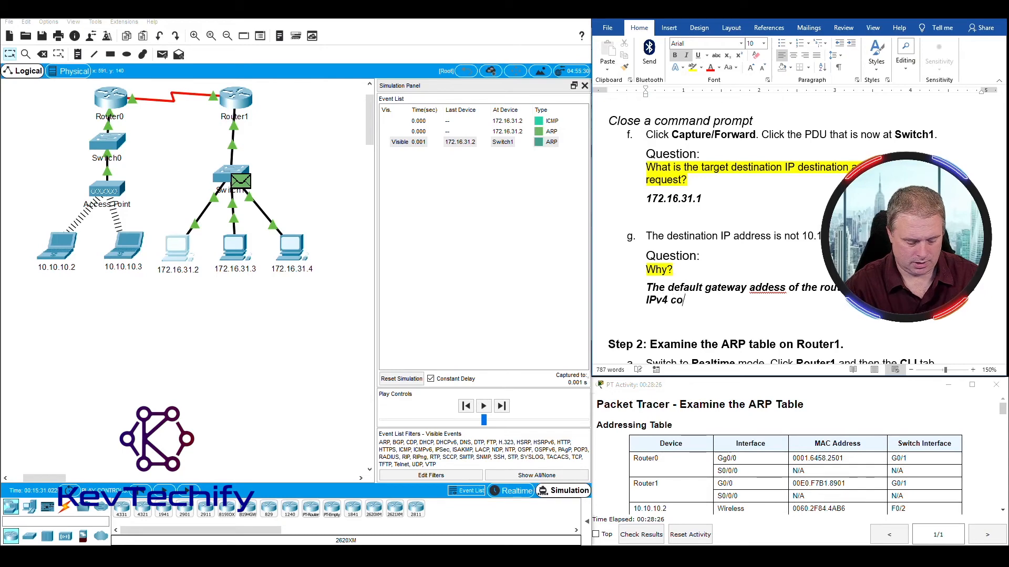
text(configuration )
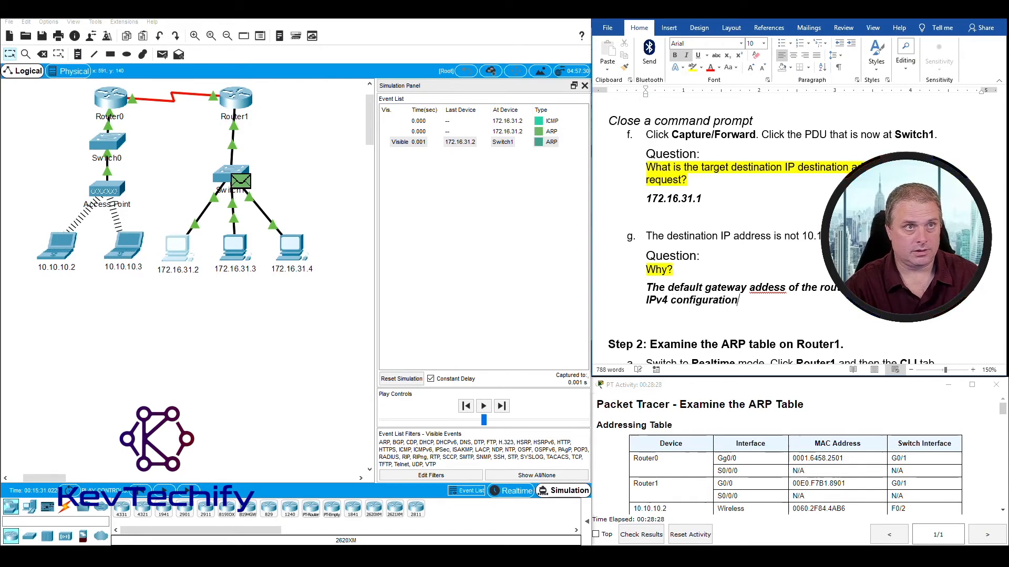
text(of the )
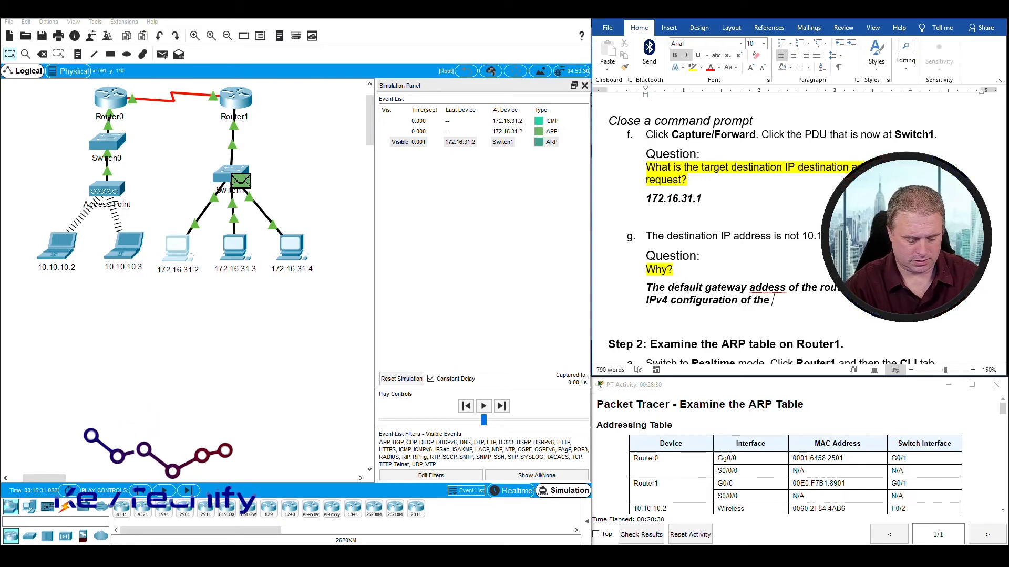
text(hosts.  If the re)
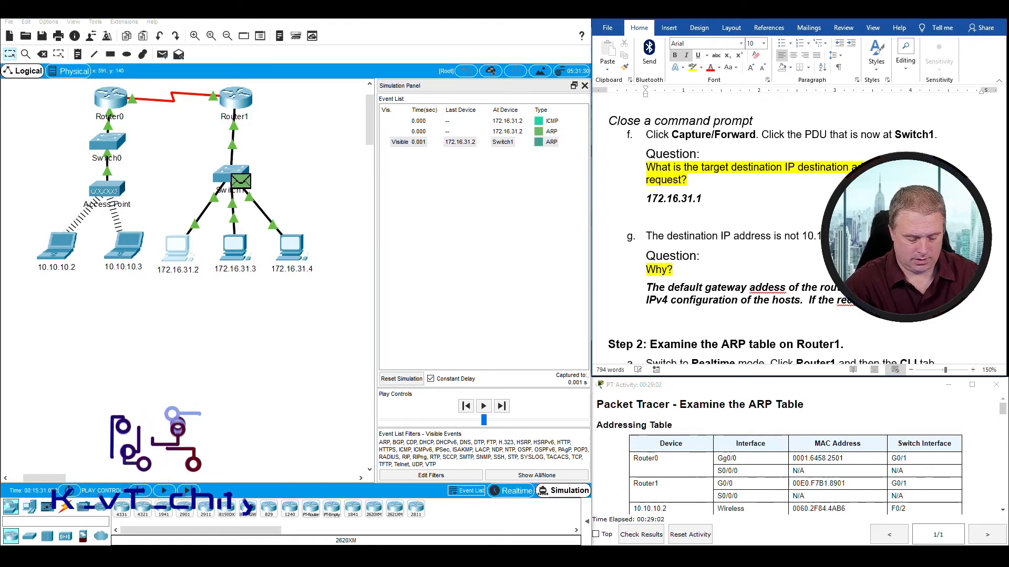
- Continue the step g answer with "is not on the same network, the source uses the ARP process to determine"
text(is not )
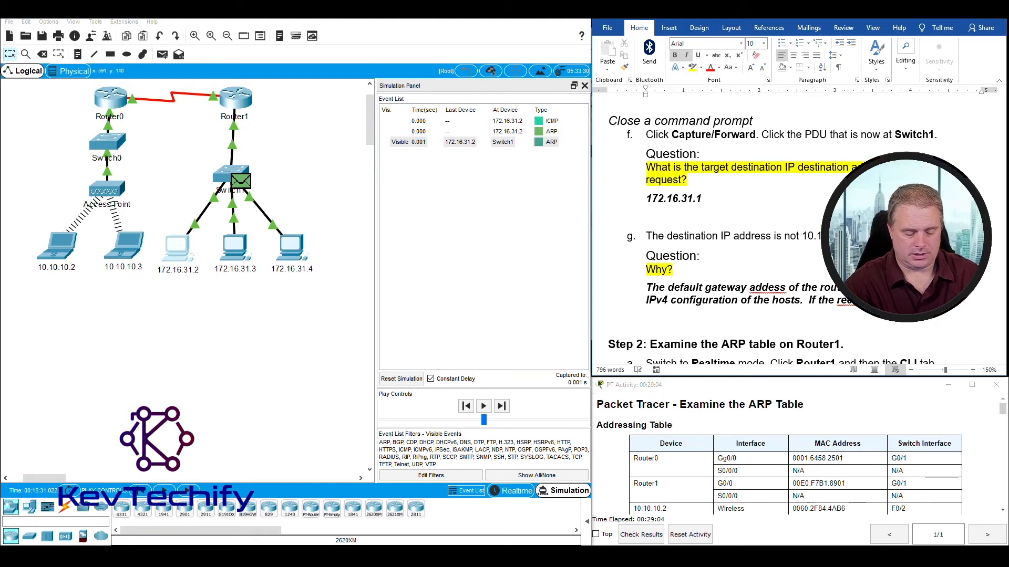
text(on )
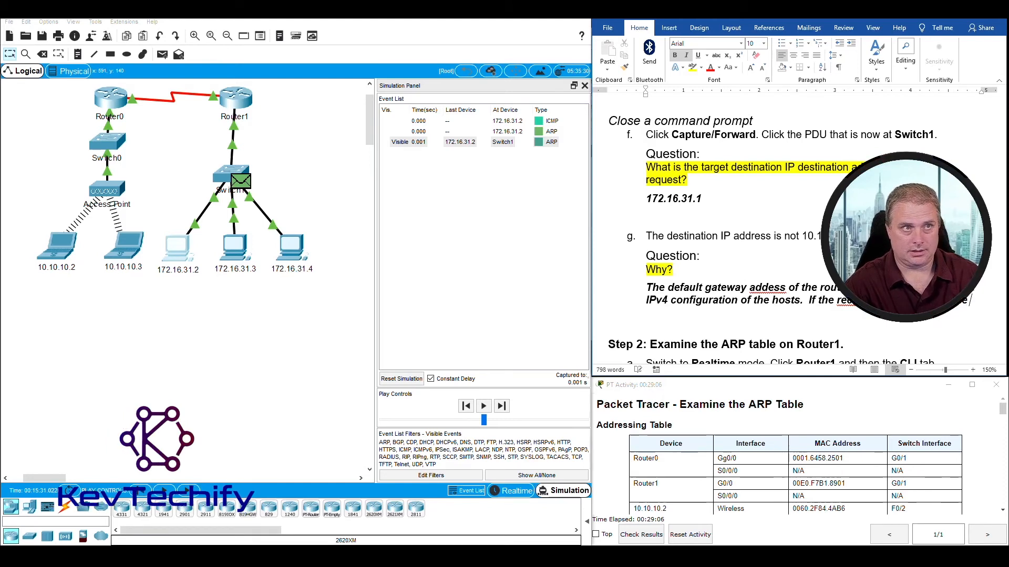
text(same )
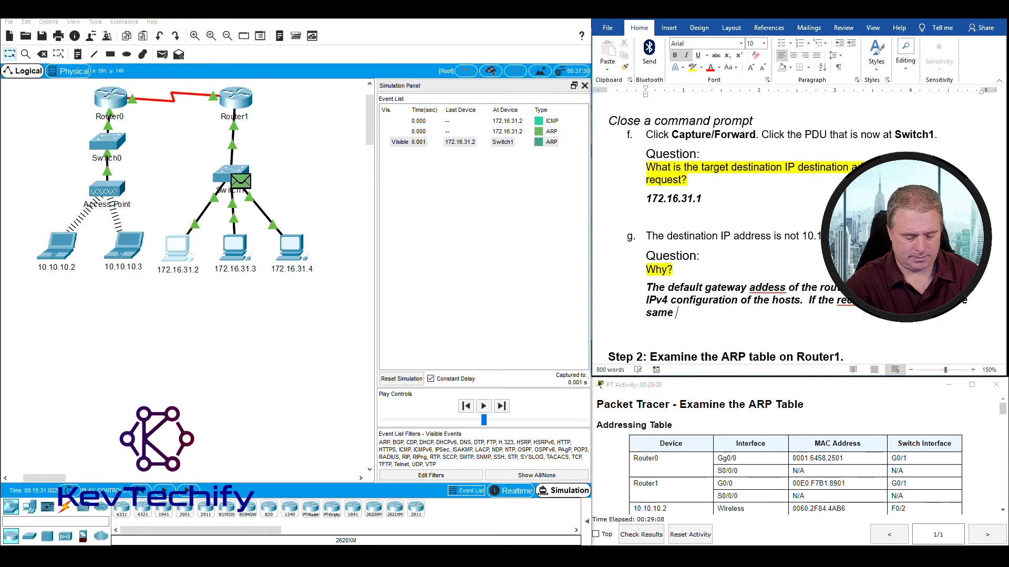
text(network)
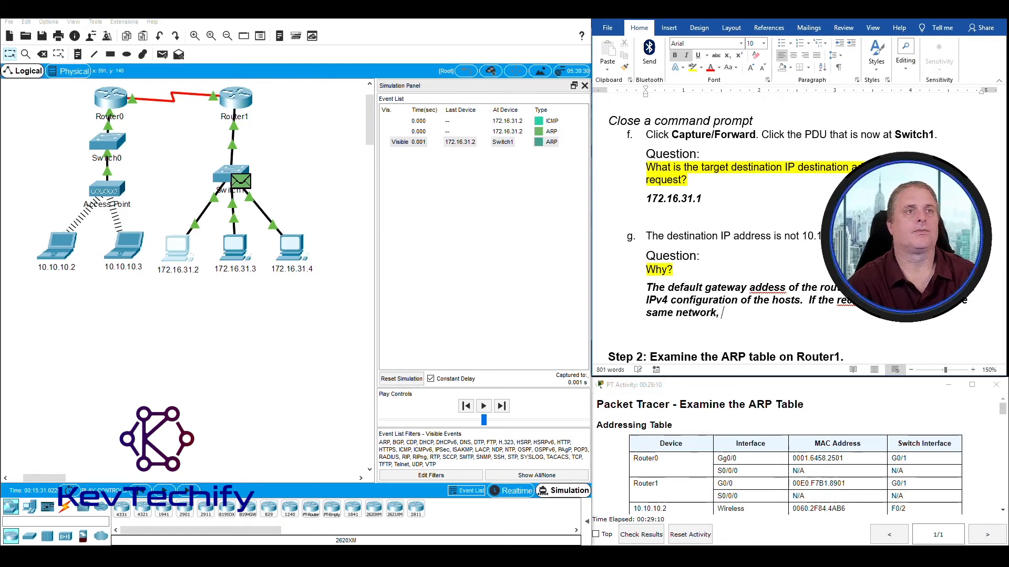
text(, the )
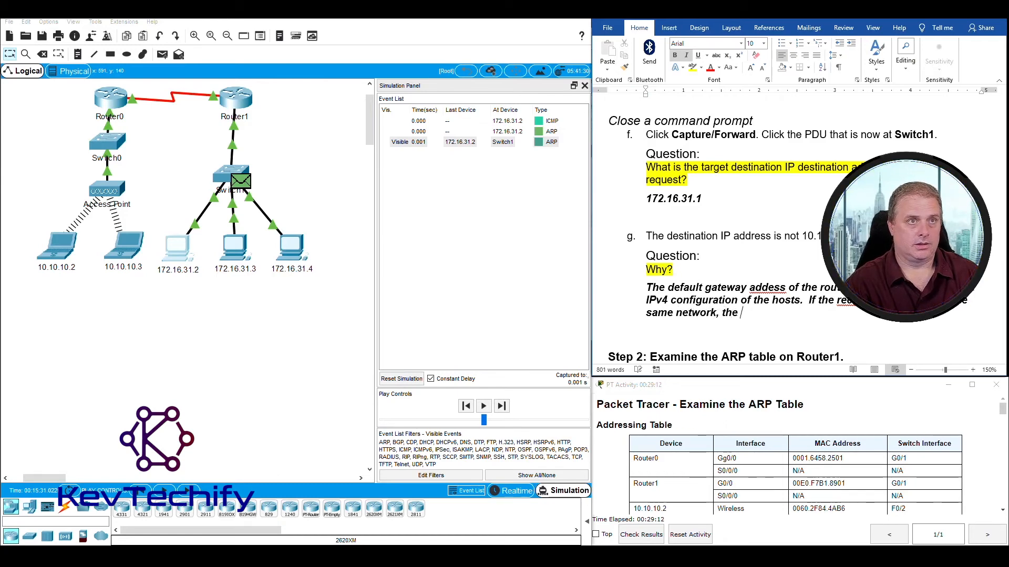
text(source)
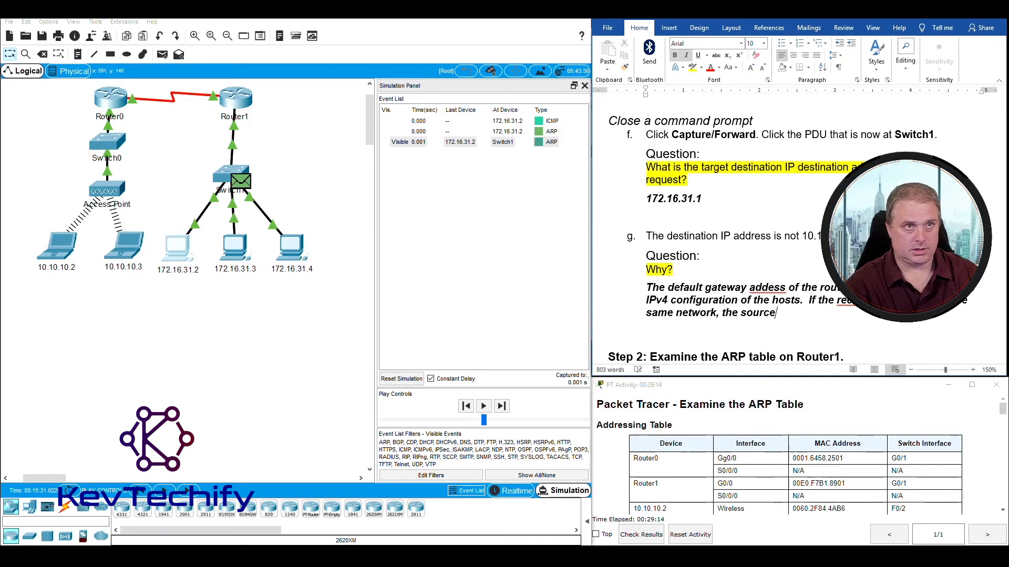
text( use)
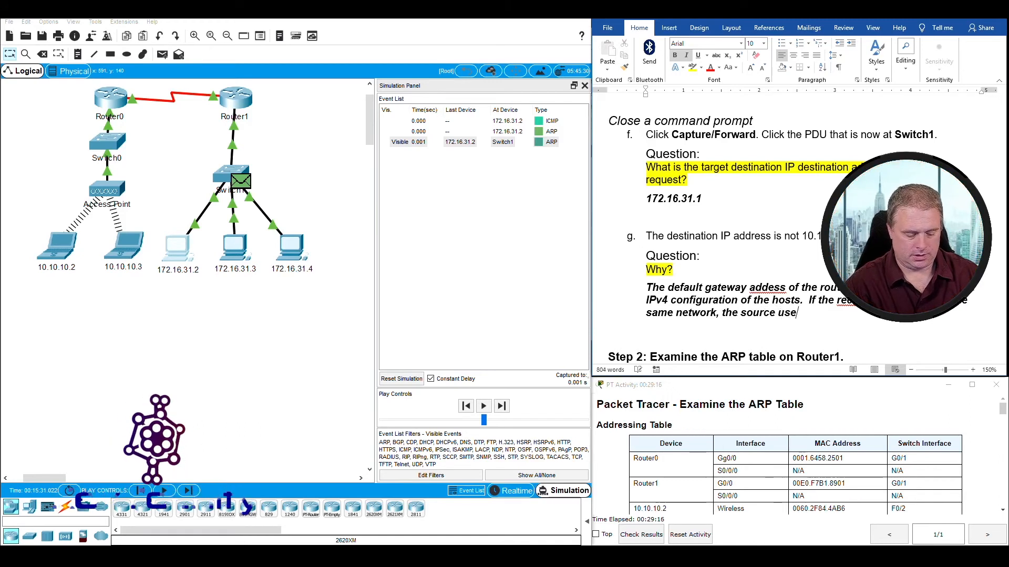
text(s the )
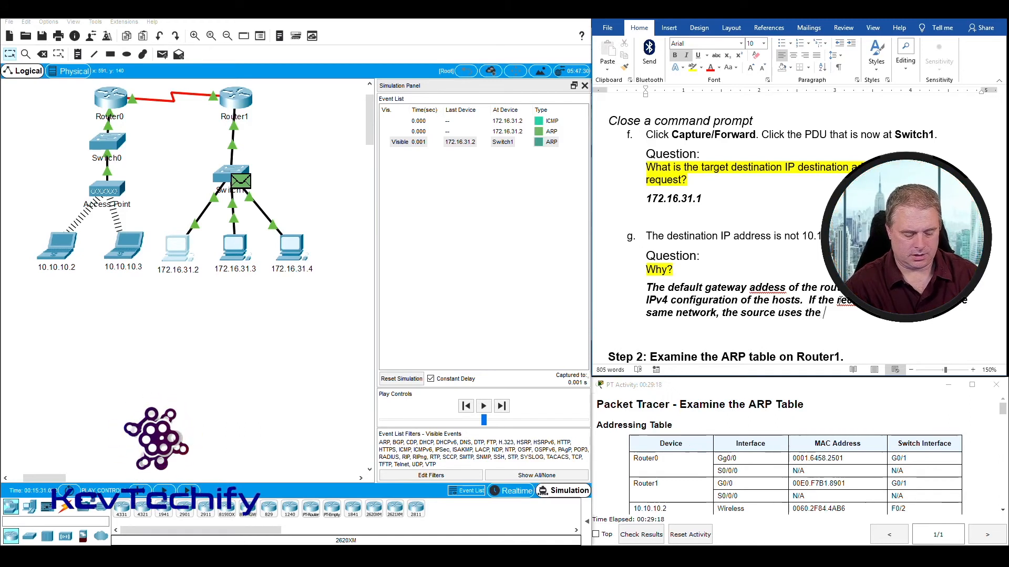
text(ARP)
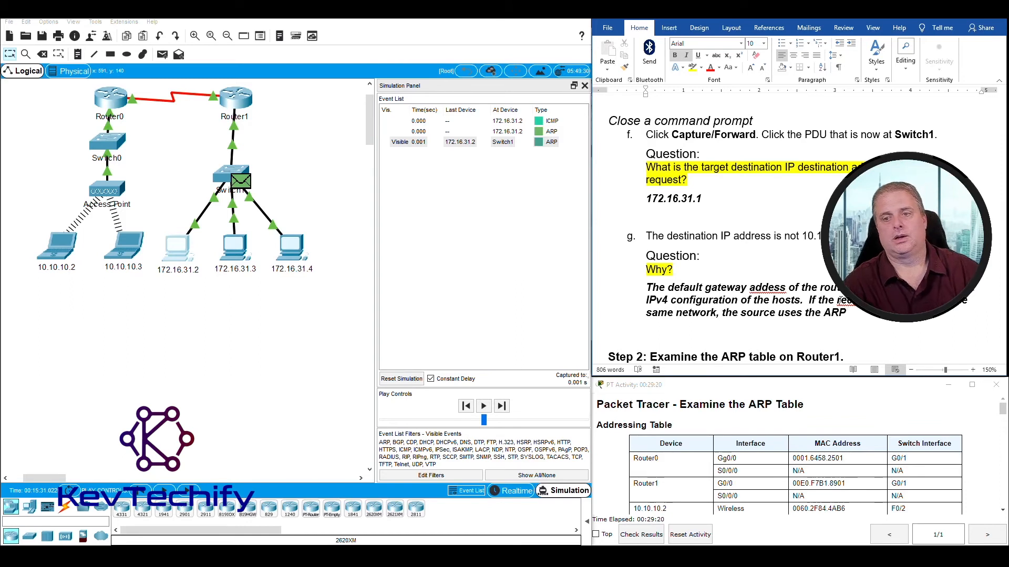
text( p)
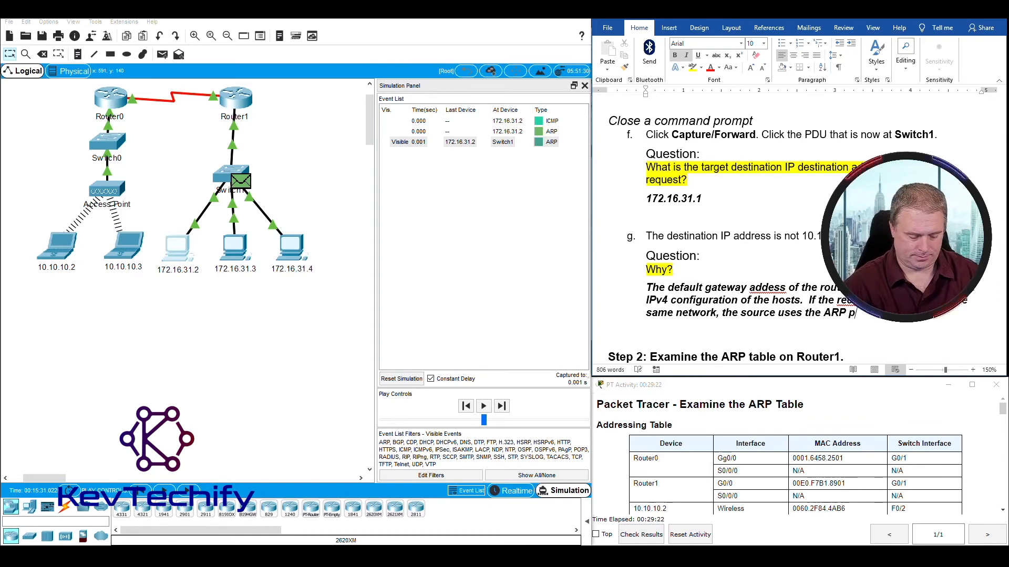
text(ro)
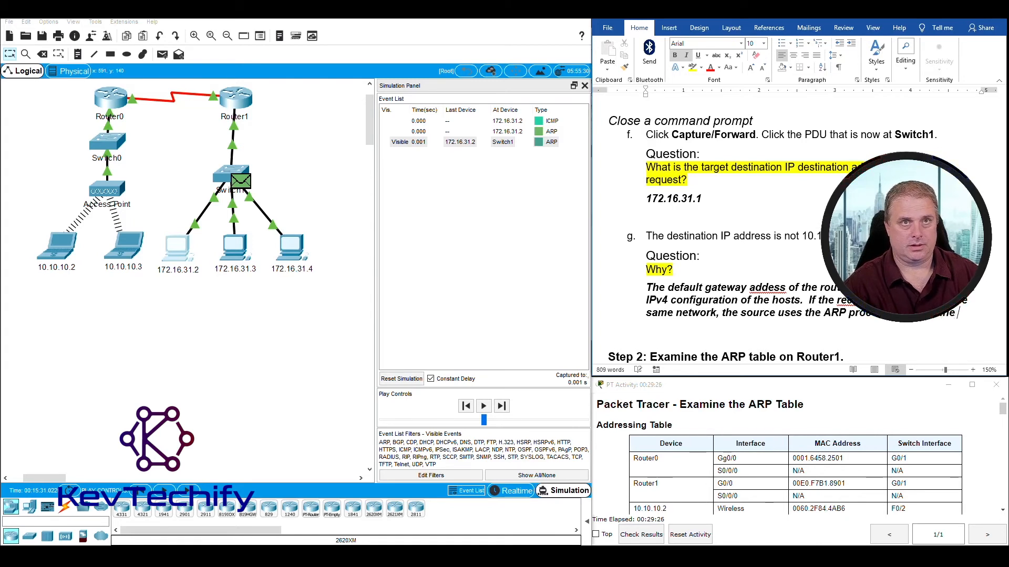
- Finish the step g answer with "a MAC address for the router interface serving as the default gateway."
text( a)
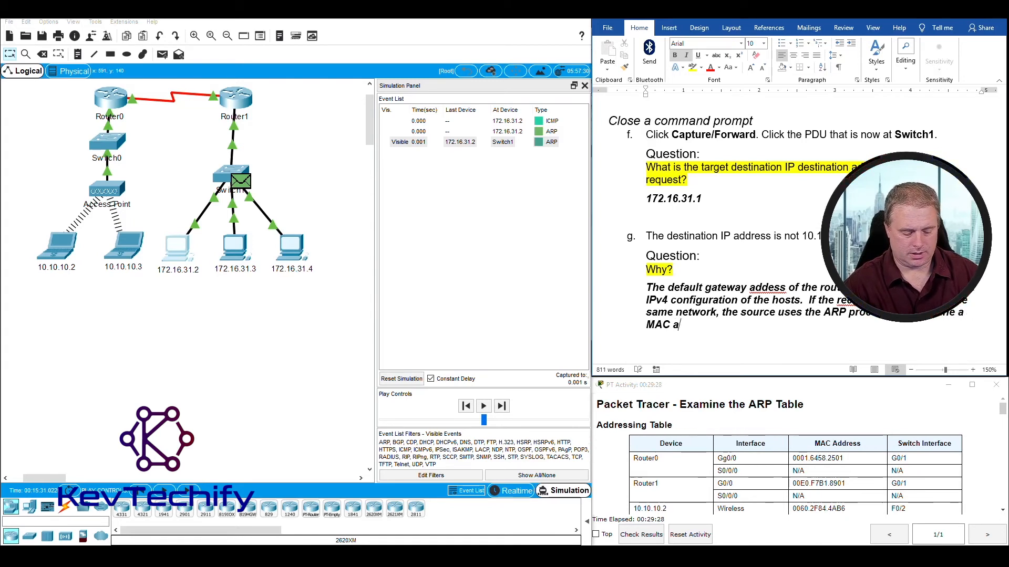
text( MAC address fo)
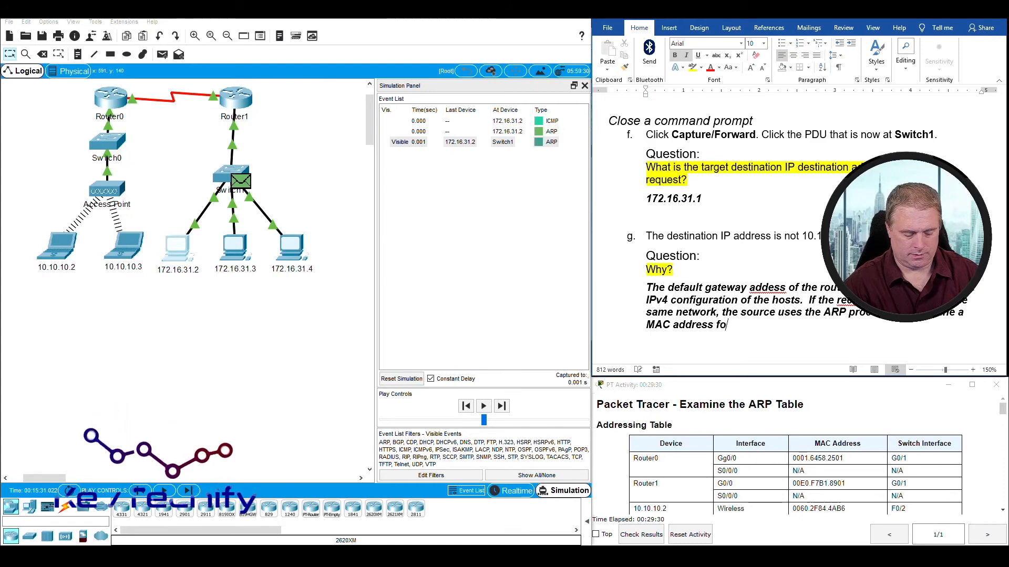
text(r the router )
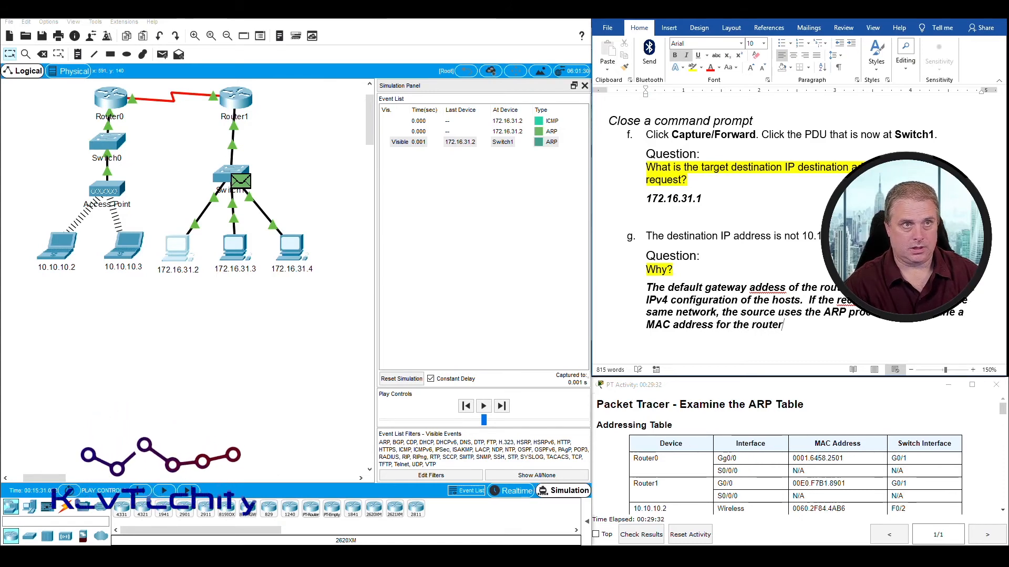
text(interf)
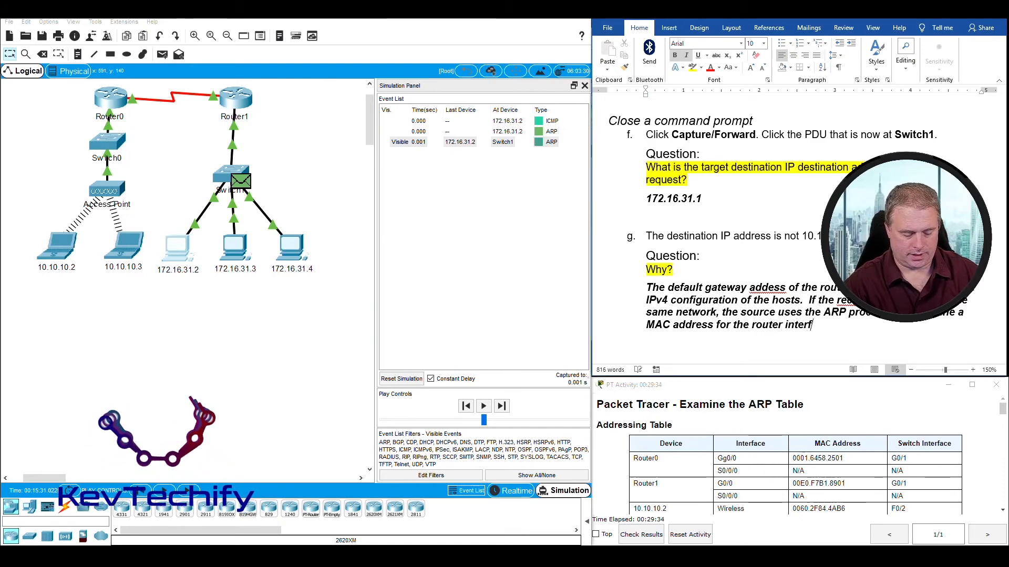
text(ace serving as)
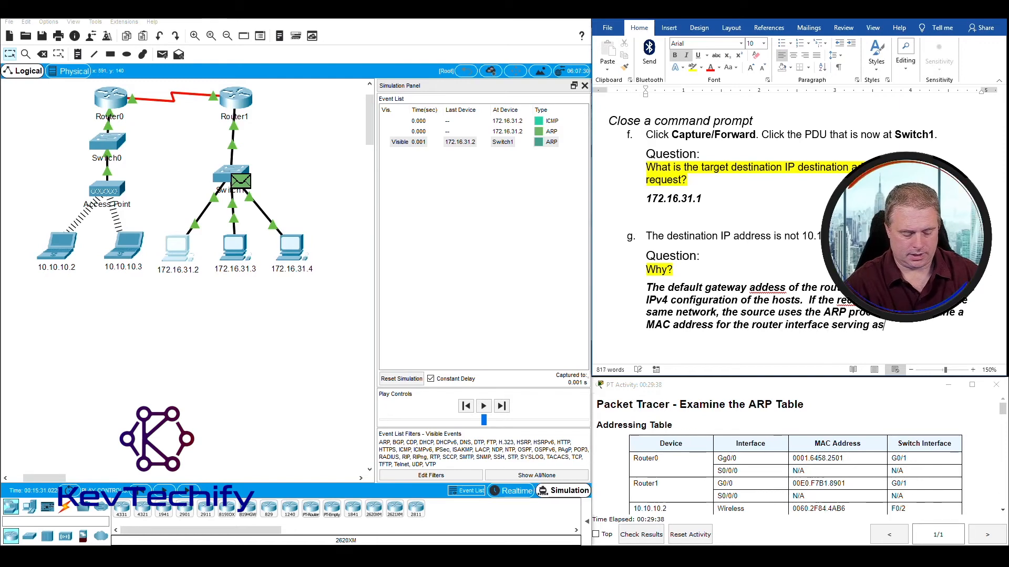
text( the default)
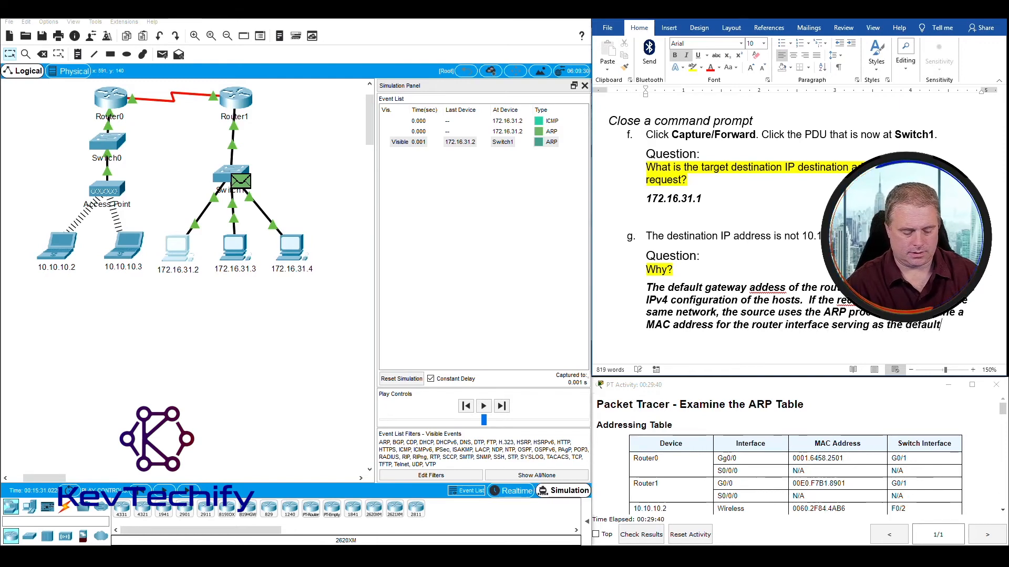
text( gateway.)
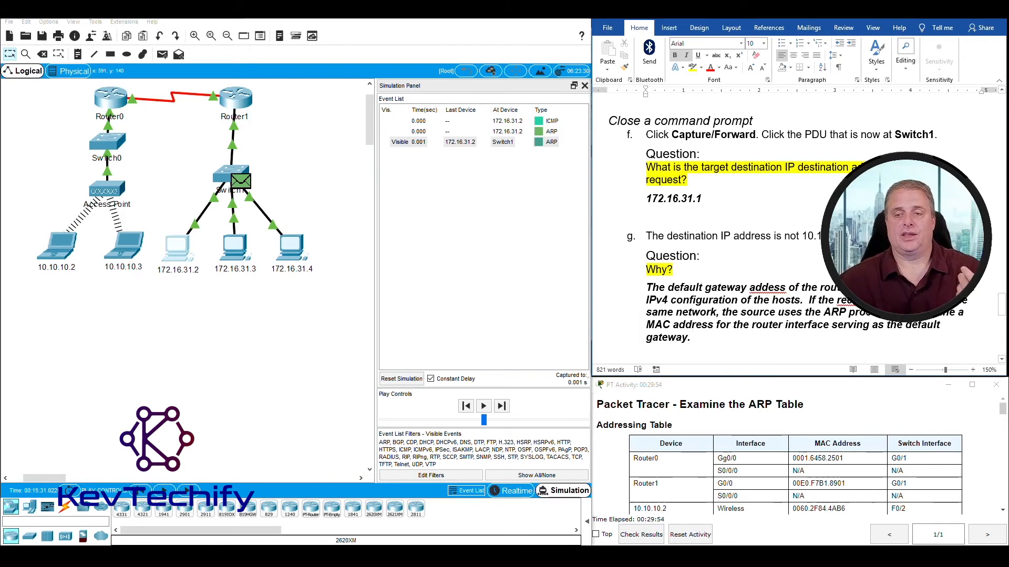
- Correct the spelling of the word after "If the" and change "addess" to "address" in the step g answer
right_click(783, 290)
click(819, 315)
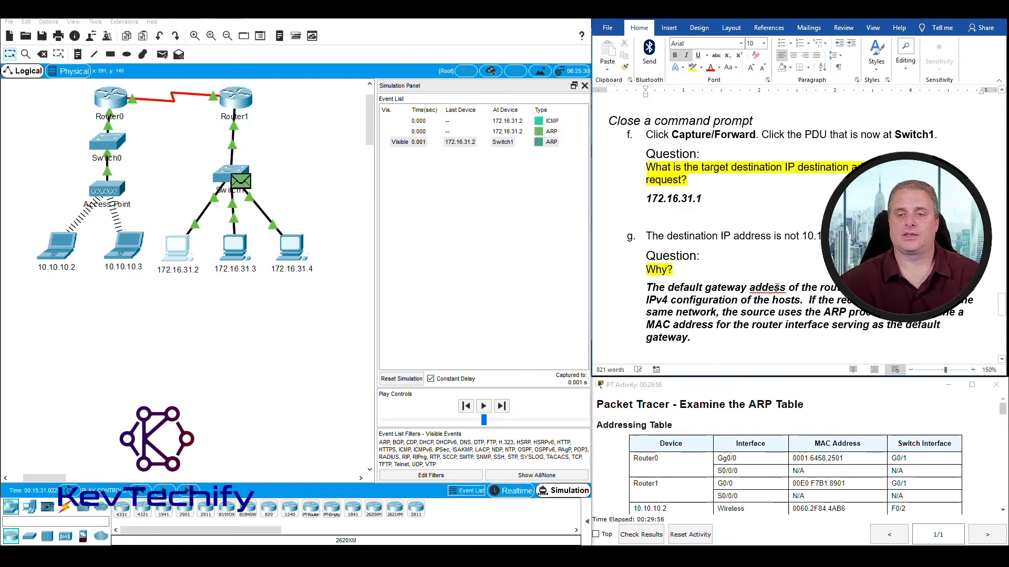
right_click(773, 295)
click(794, 310)
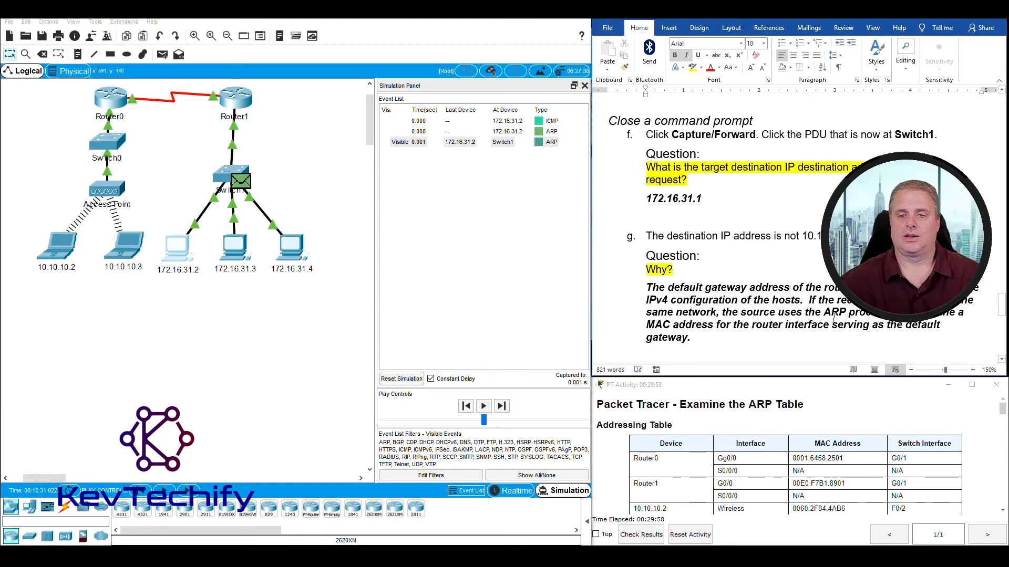
- Switch the simulation to Realtime mode and open Router1's command-line interface, with its window clear of the Word document
scroll(832, 318, down, 5)
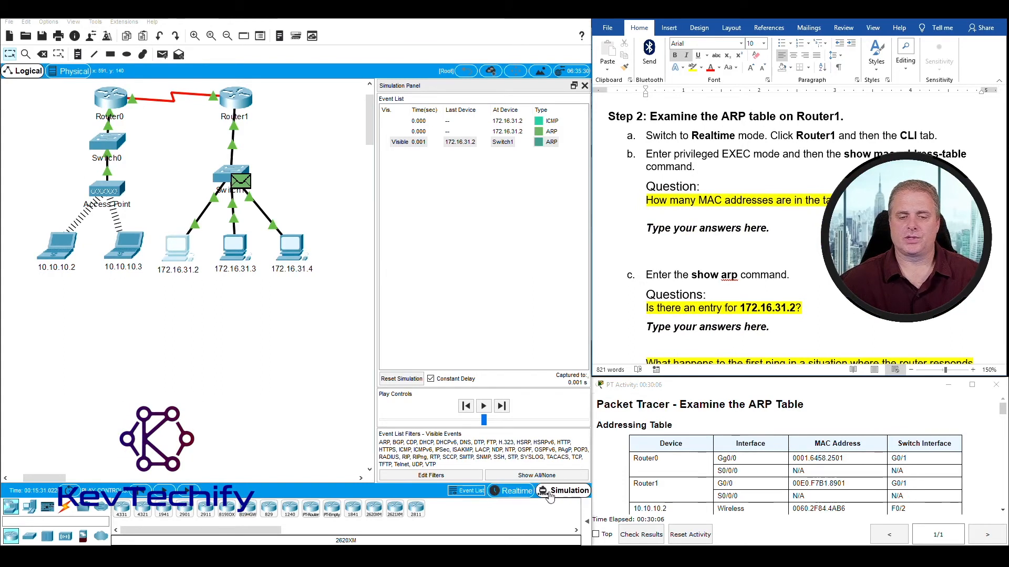
click(512, 491)
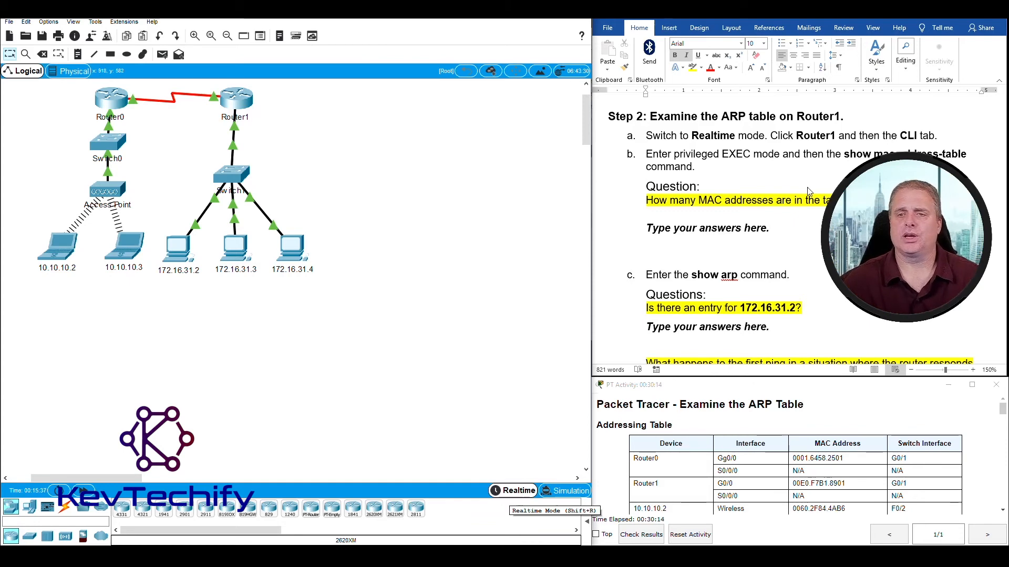
click(237, 99)
click(432, 137)
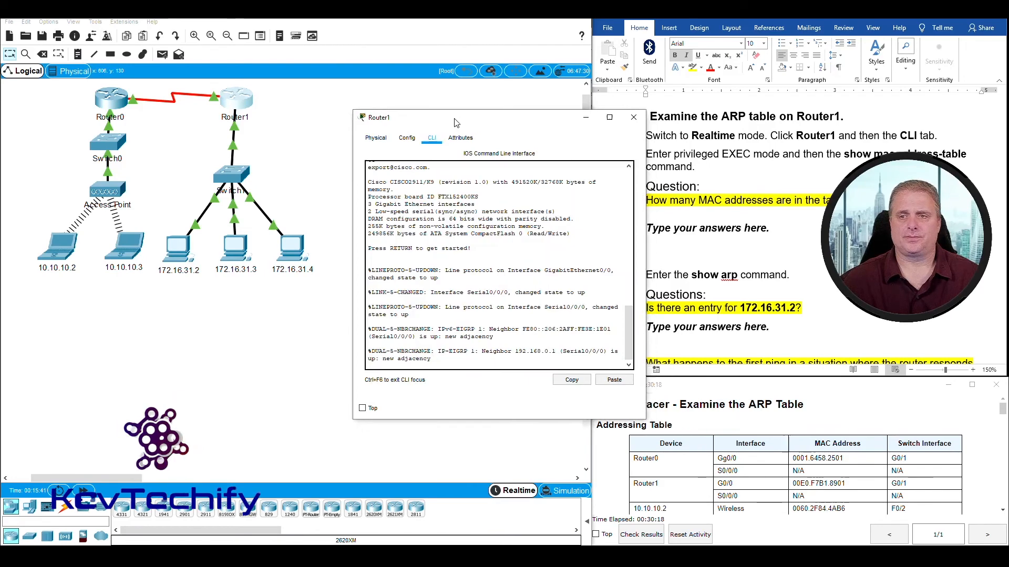
drag(455, 123, 302, 112)
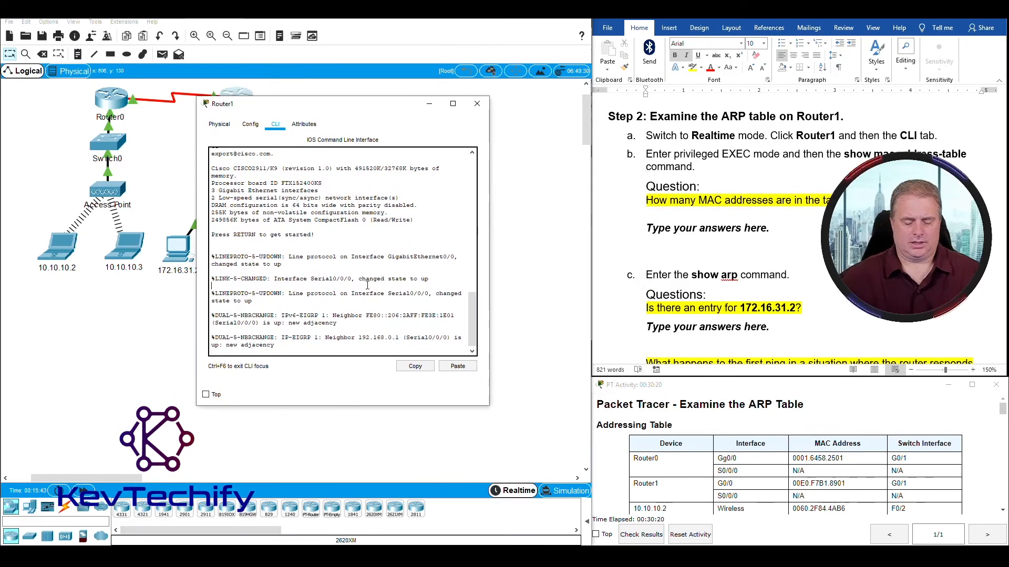
- Wake the Router1 console and enter privileged EXEC mode with enable
key(Return)
key(Return)
key(Return)
key(Return)
key(Return)
key(Return)
key(Return)
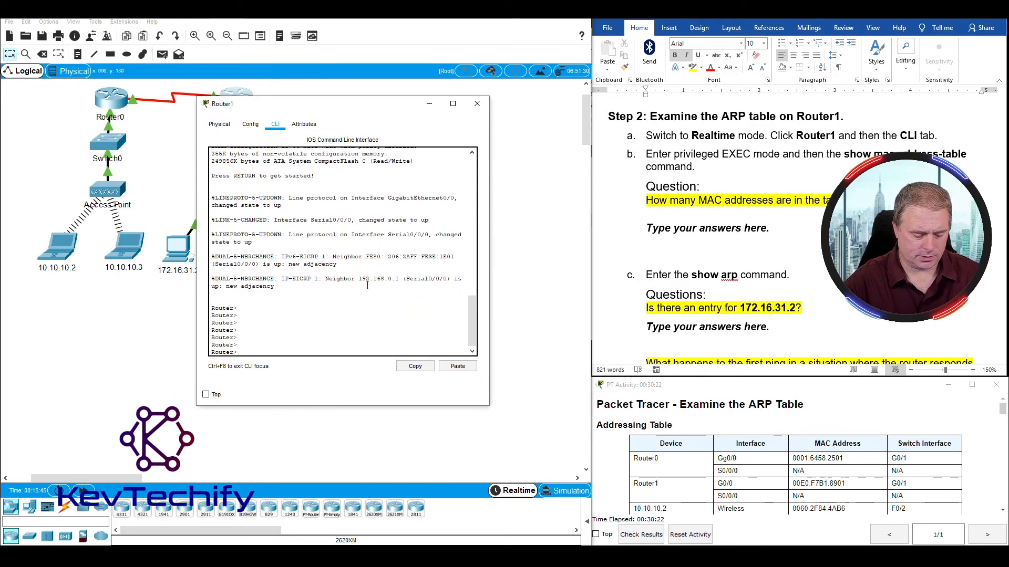
text(e)
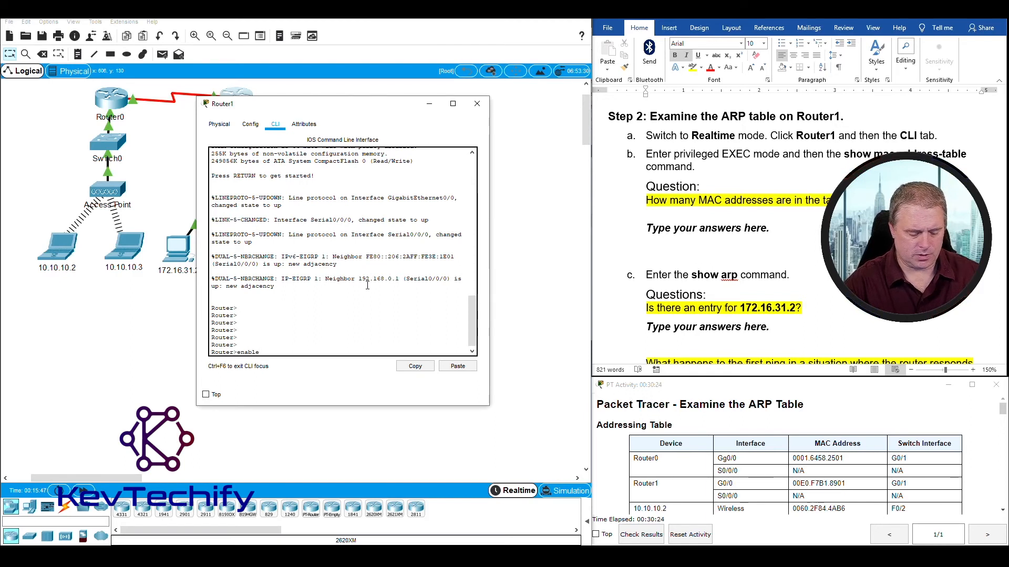
text(nable)
key(Return)
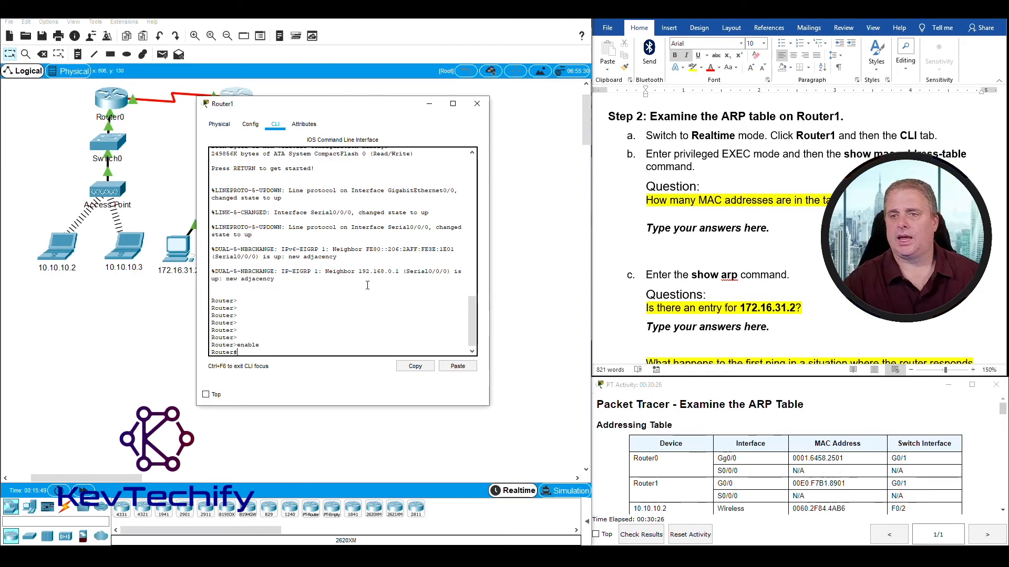
- Run show mac-address-table on Router1
text(show )
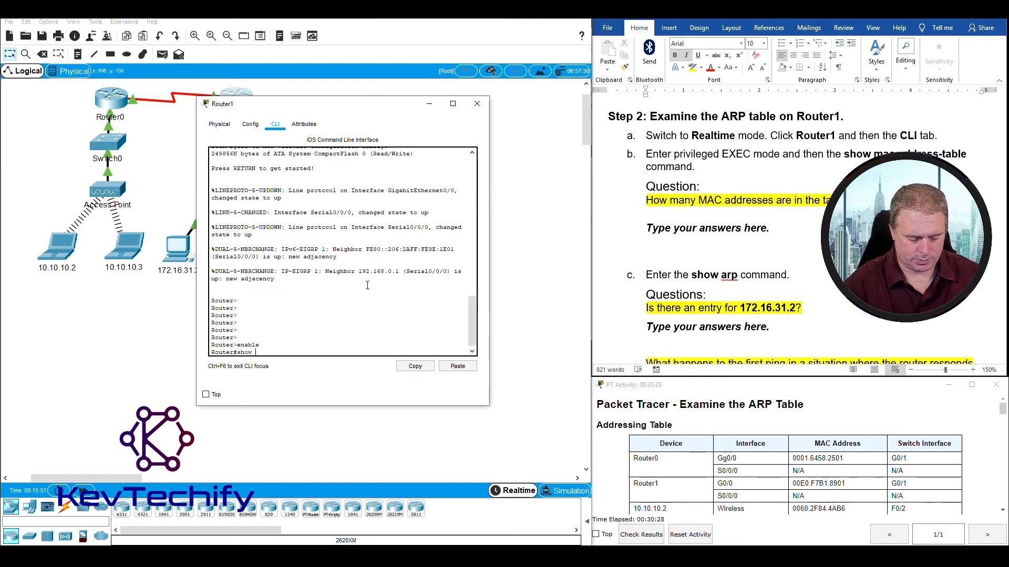
text(mac-add)
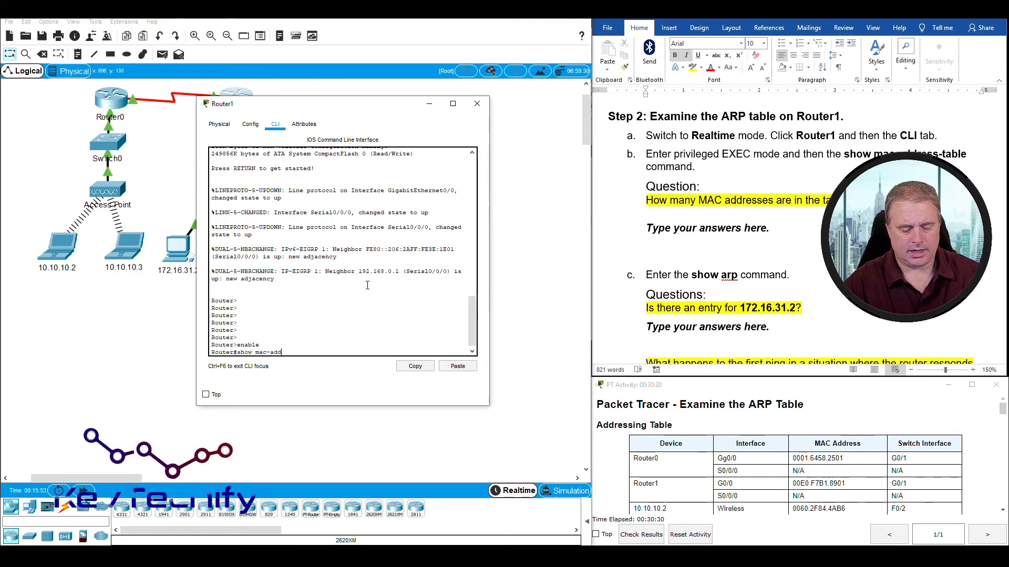
text(ress-tab)
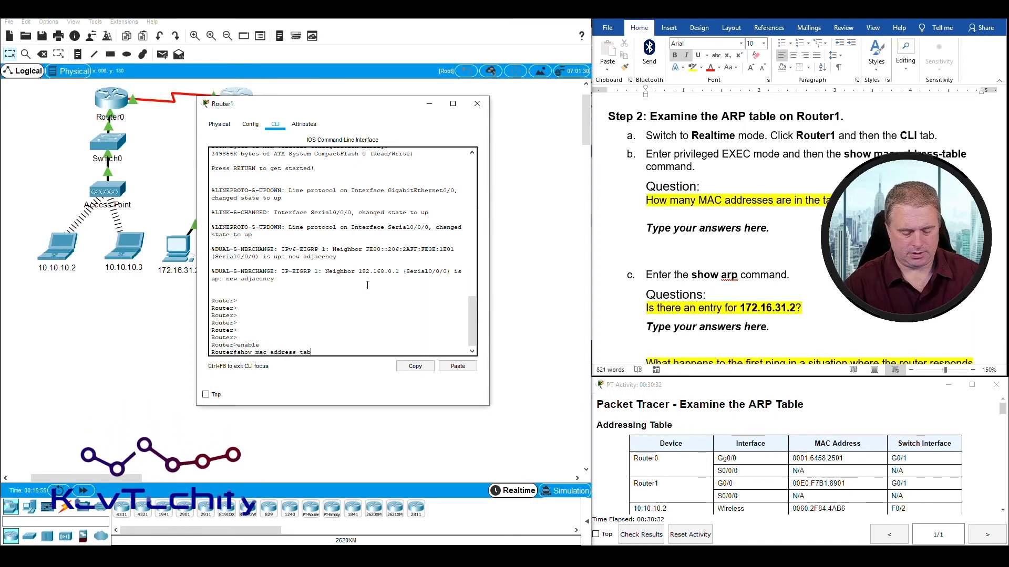
text(le)
key(Return)
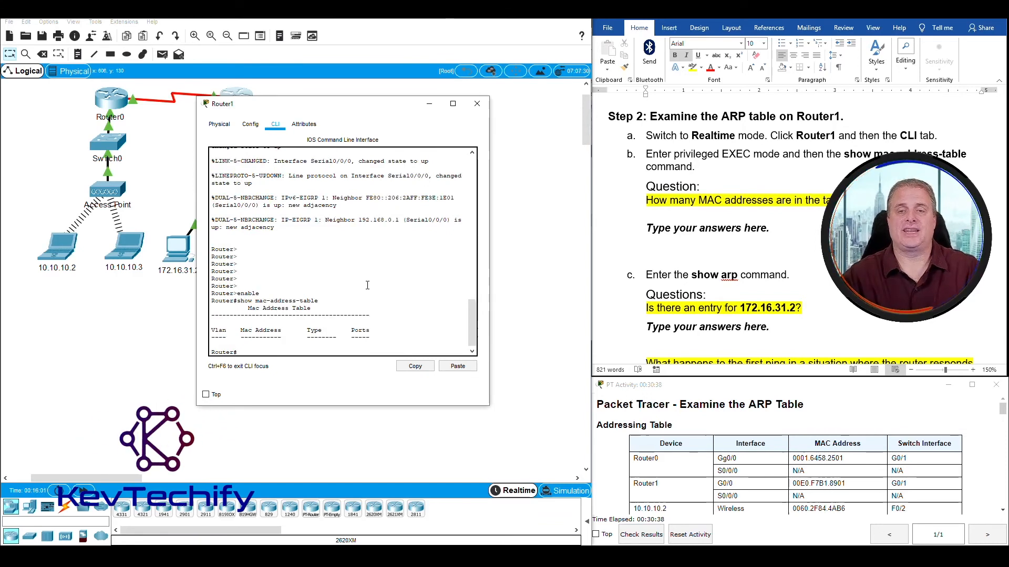
- Replace the step b answer placeholder in the Word document with "Zero. This command means something completely different than"
click(646, 228)
drag(659, 227, 781, 229)
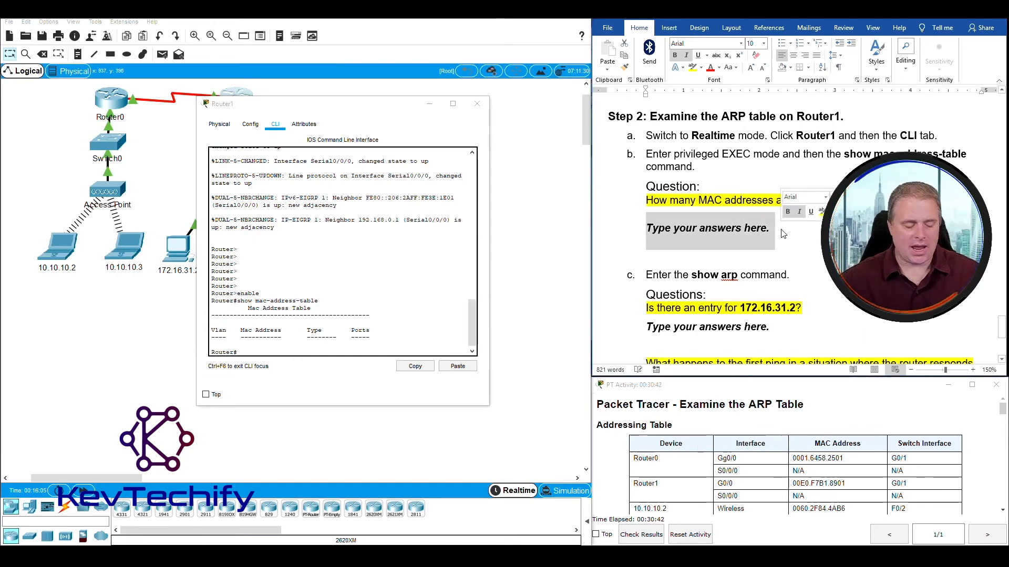
text(Zero. This comm)
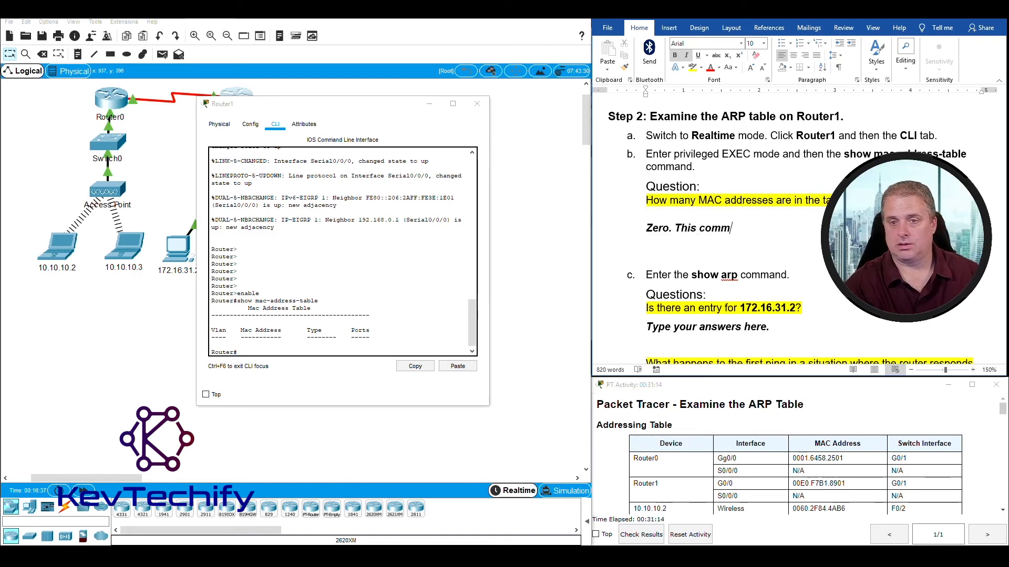
text(and)
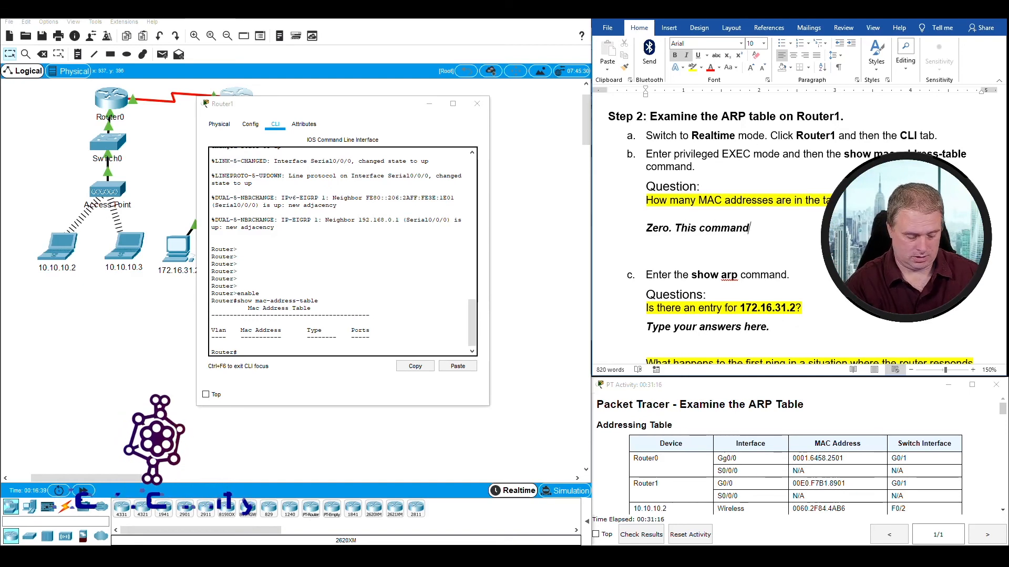
text( mean)
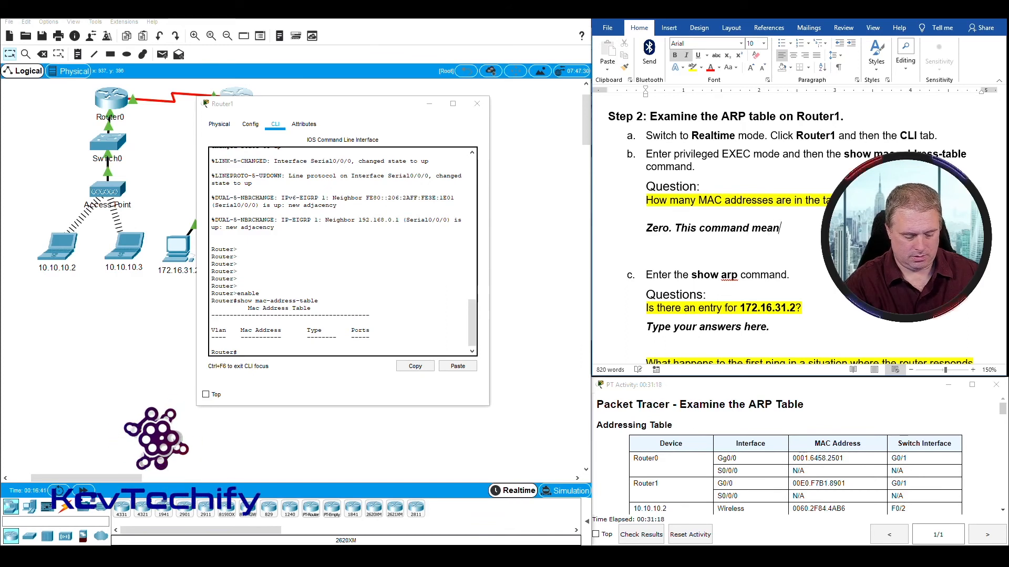
text(s somet)
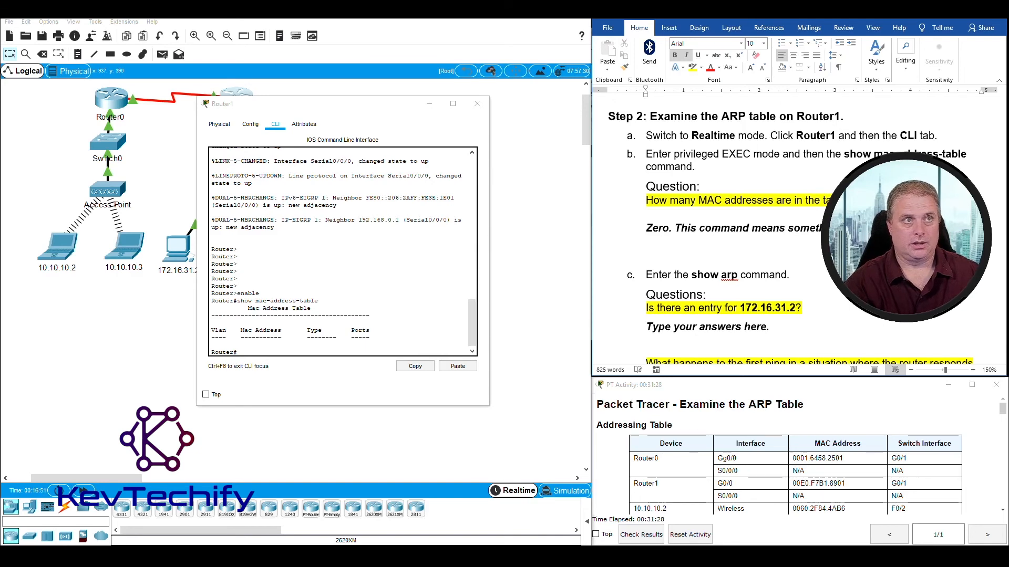
- Finish the step b answer with "the switch command show mac-address-table."
text(the switch)
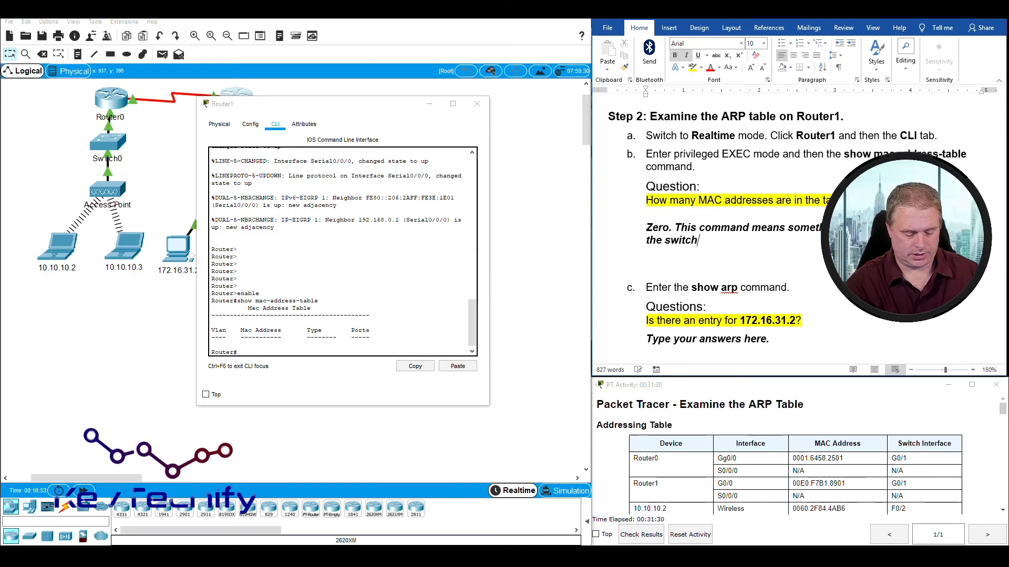
text( command)
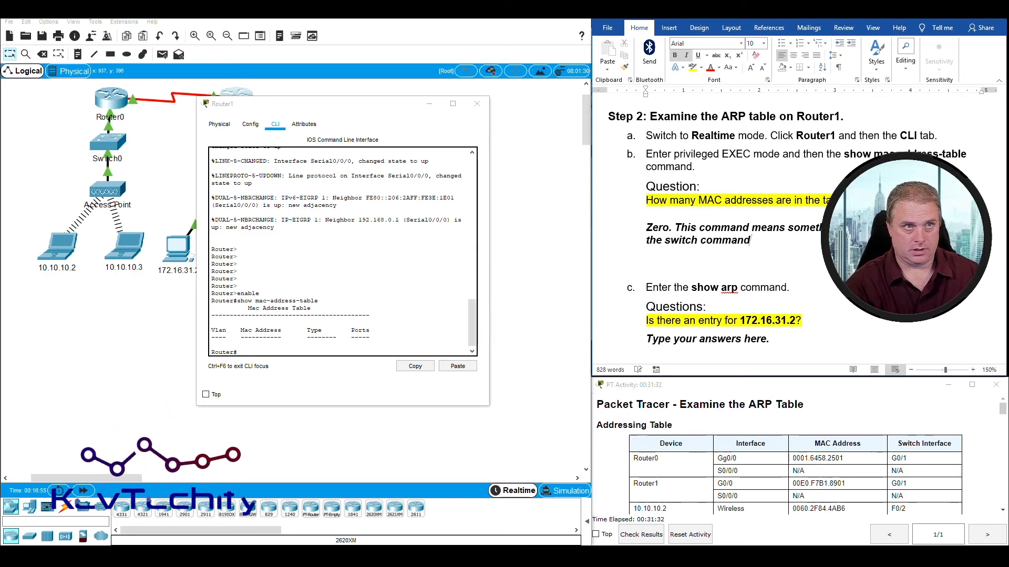
text( sho)
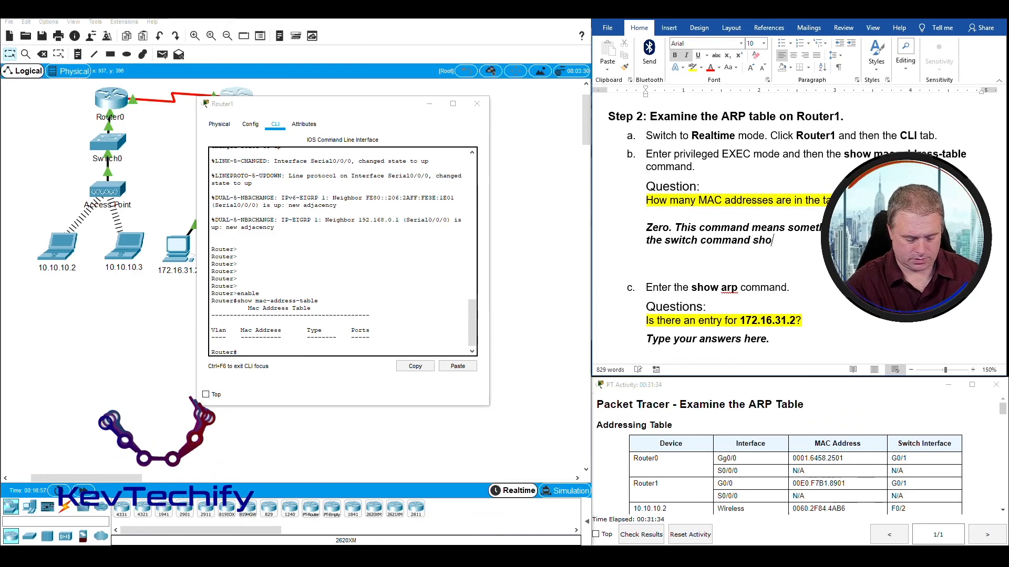
text(w mac-)
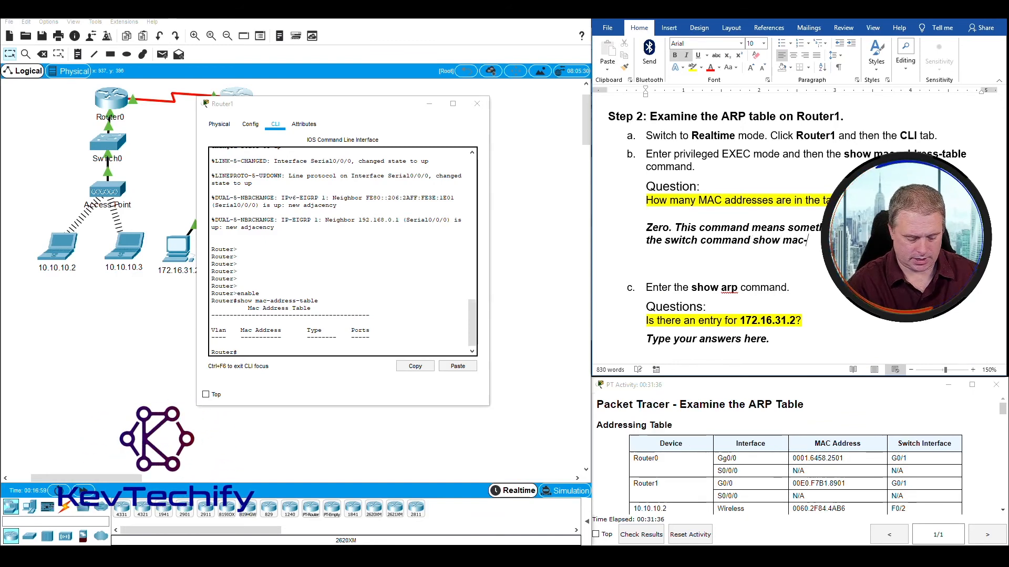
text(ad)
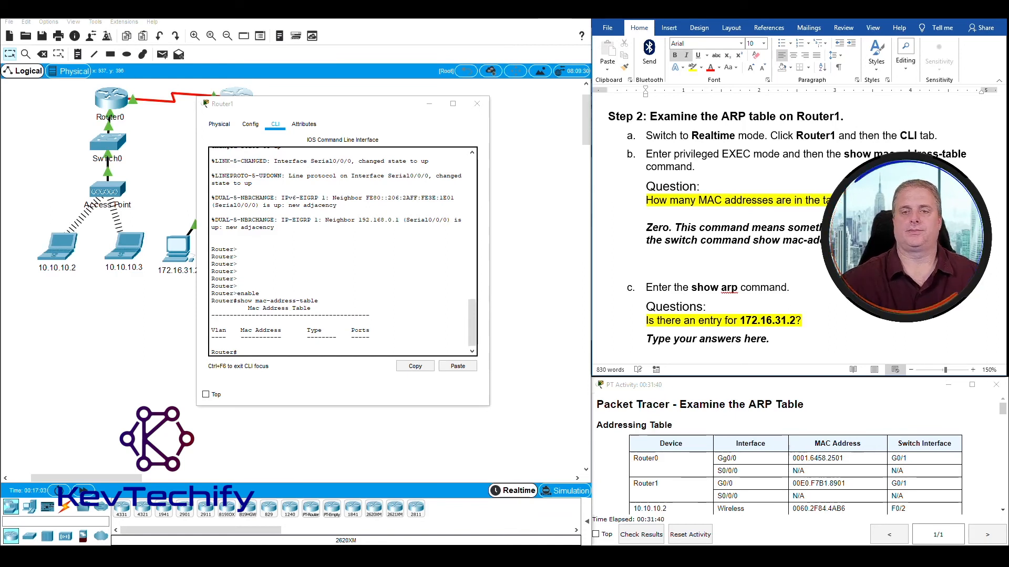
- Run show arp on Router1, widen the console window, and highlight the 172.16.31.2 entry with its hardware address
scroll(766, 300, down, 3)
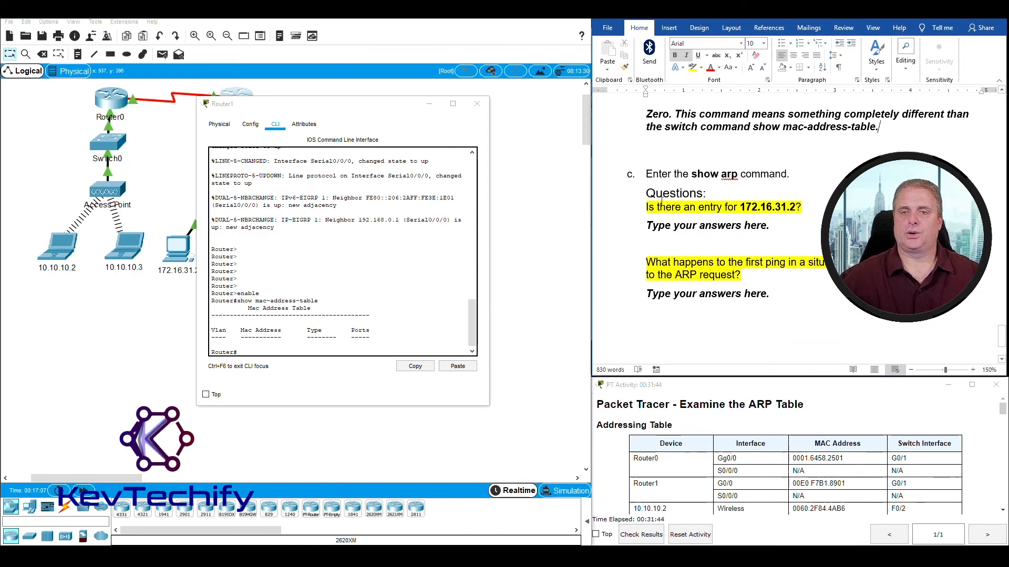
click(356, 264)
key(Return)
key(Return)
key(Return)
key(Return)
key(Return)
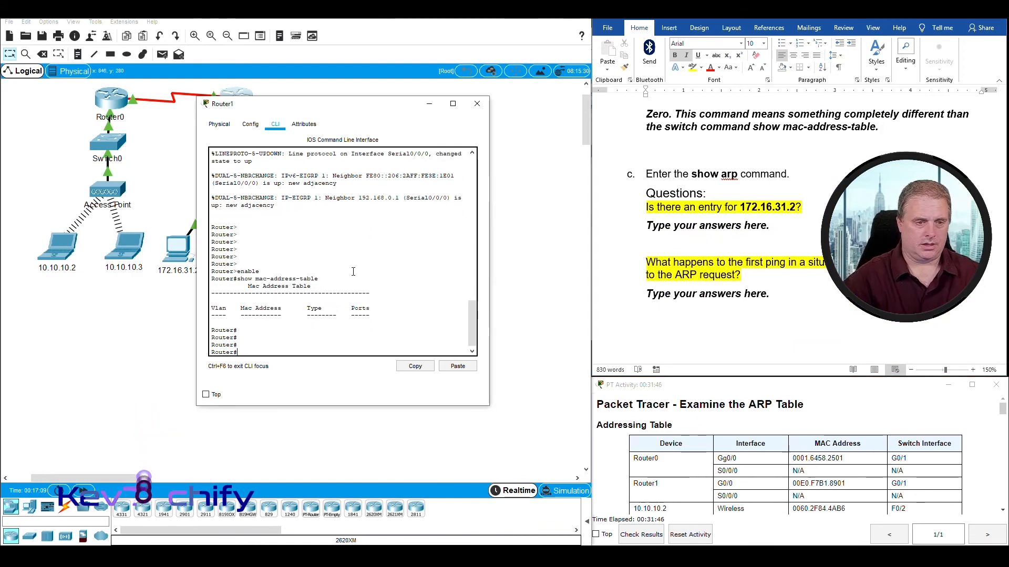
text(show arp)
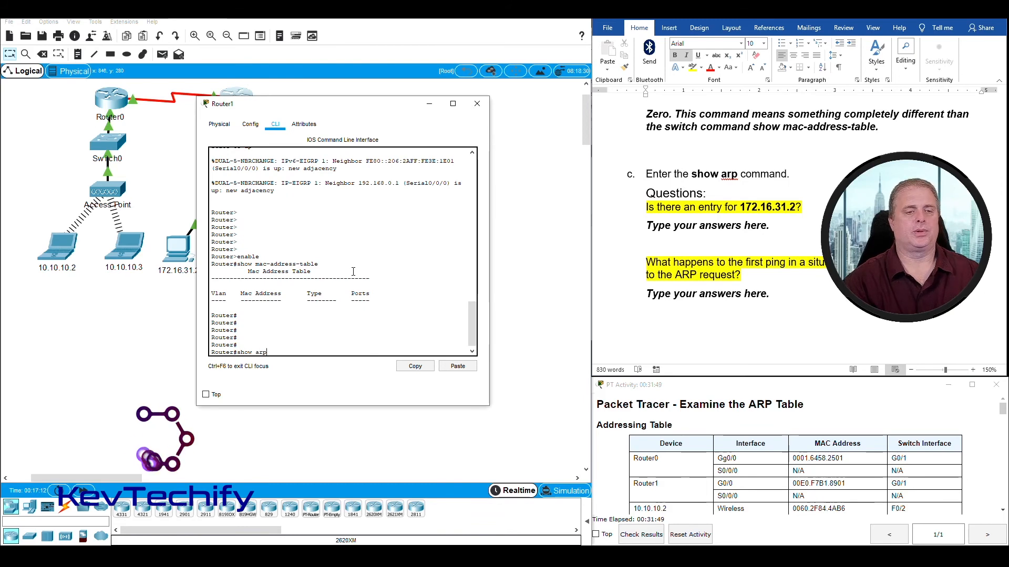
key(Return)
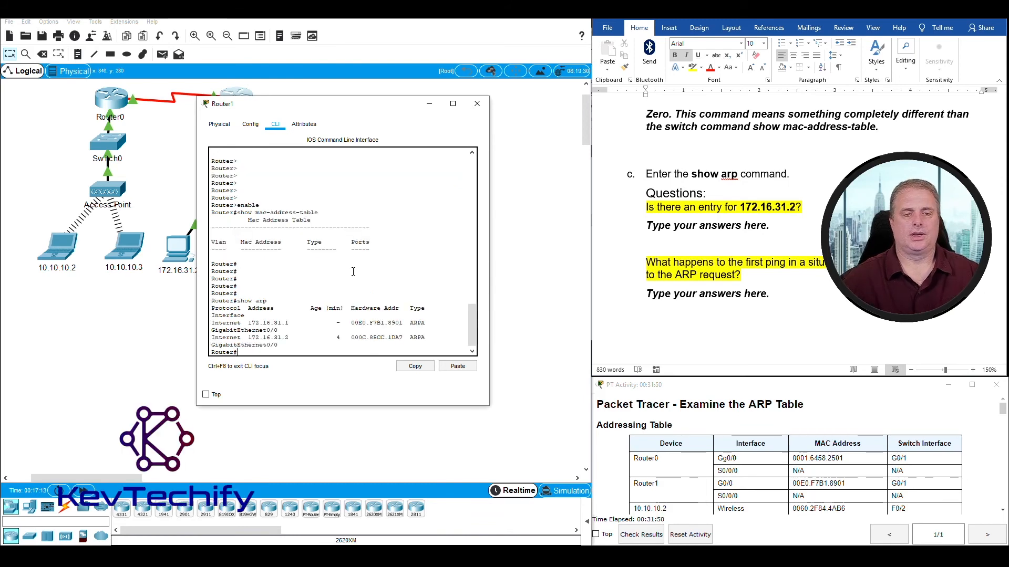
drag(490, 257, 542, 257)
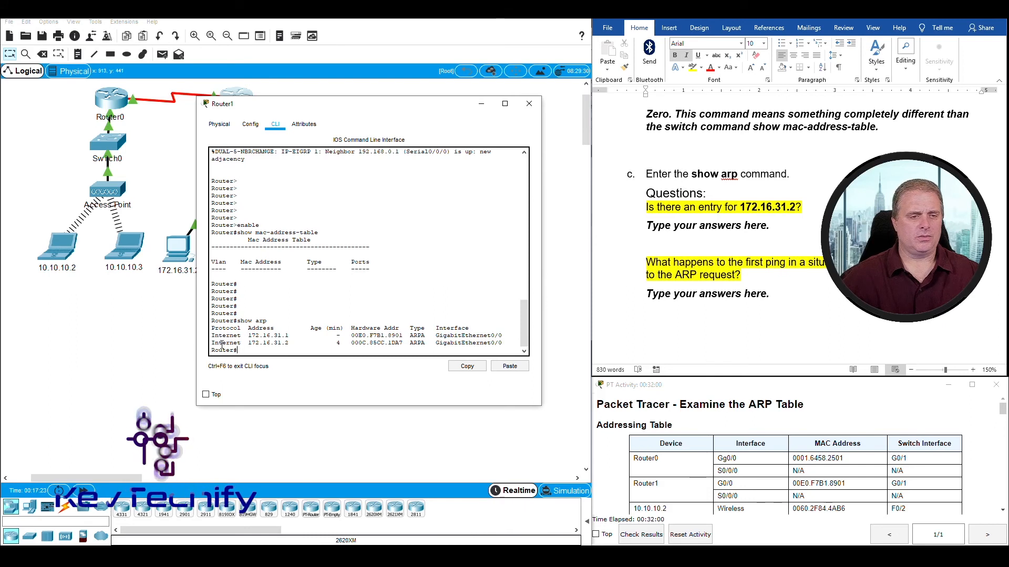
drag(249, 343, 406, 344)
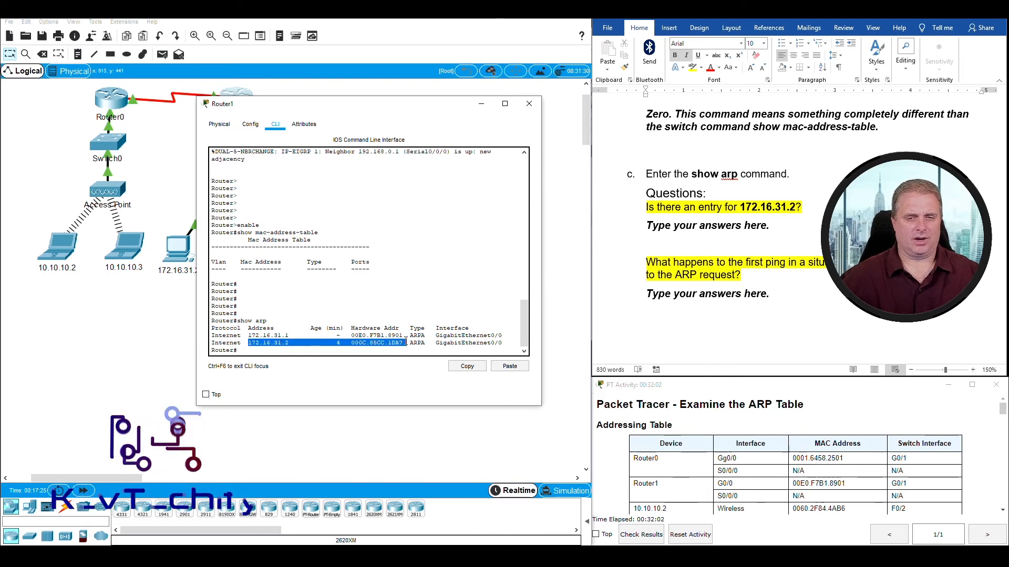
- Answer the step c question about an entry for 172.16.31.2 with "Yes" in the Word document
click(771, 212)
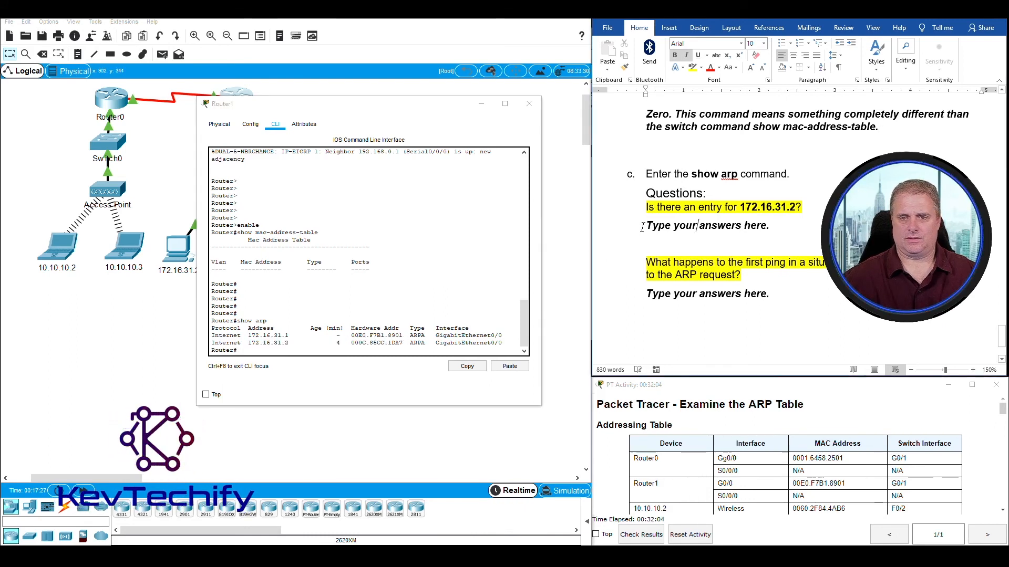
drag(646, 226, 770, 228)
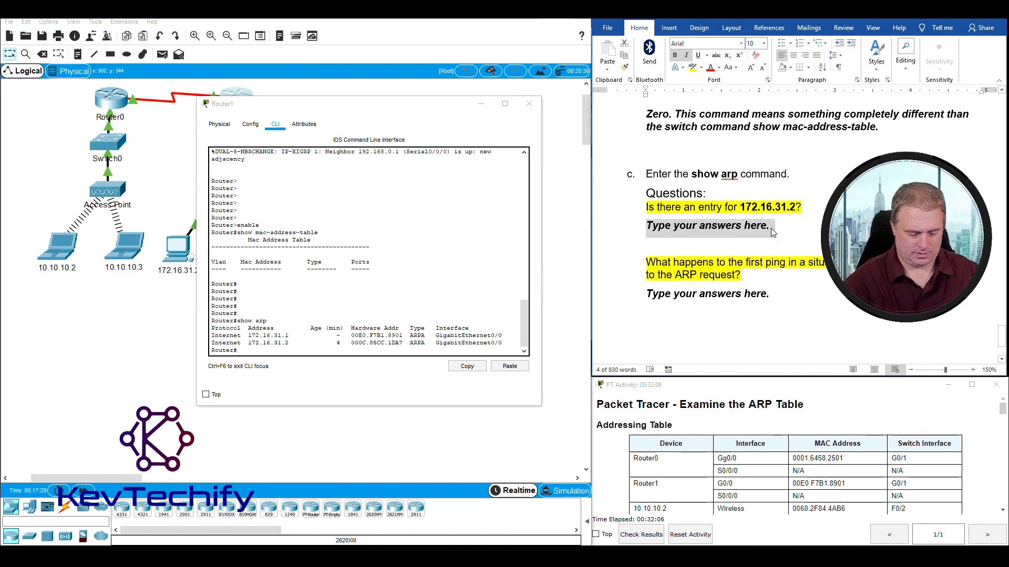
text(Yes)
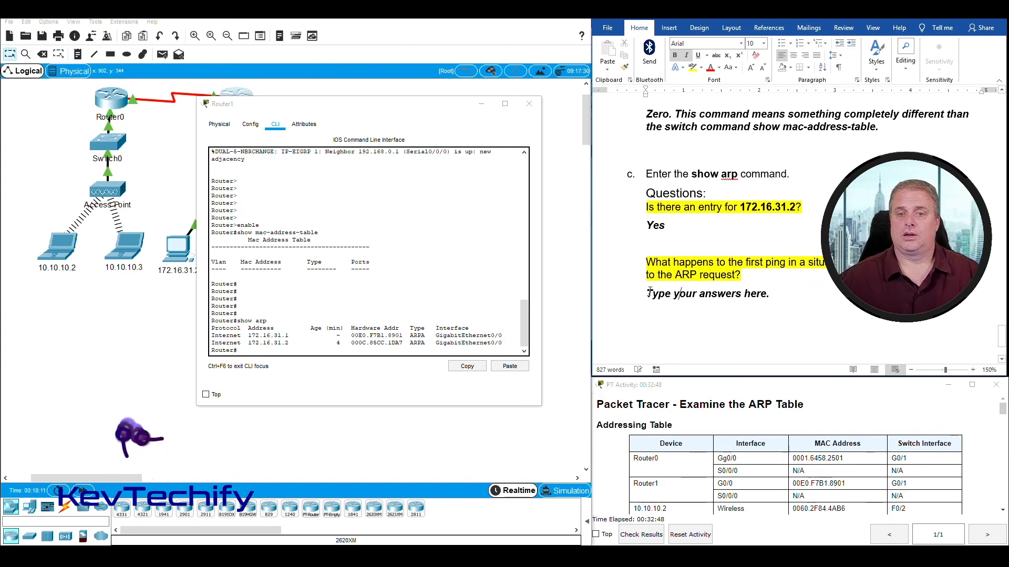
- Replace the placeholder under the first-ping question with "The first ping times out.", correcting the spelling of "first"
triple_click(726, 295)
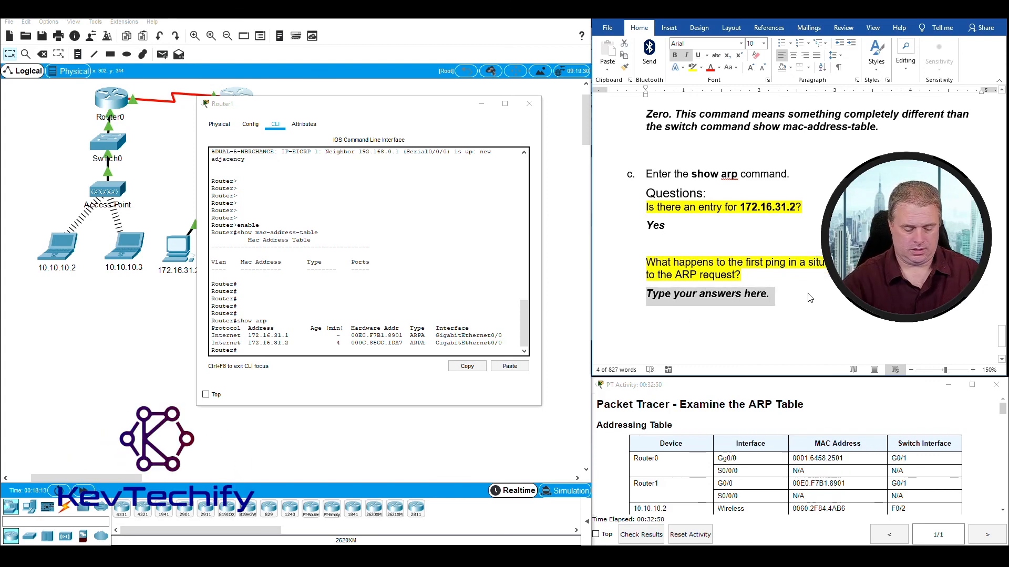
text(The frist)
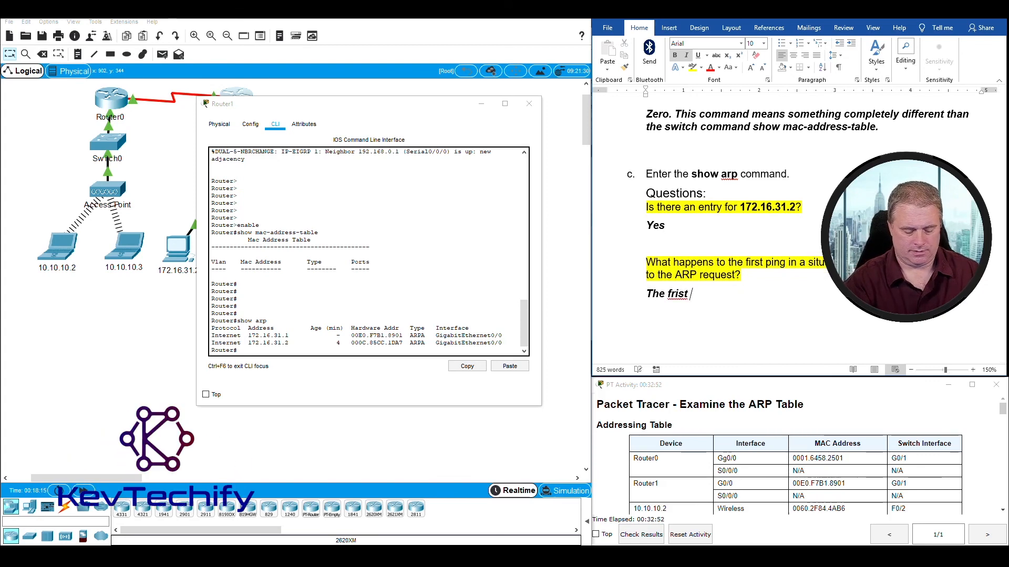
text( ping times)
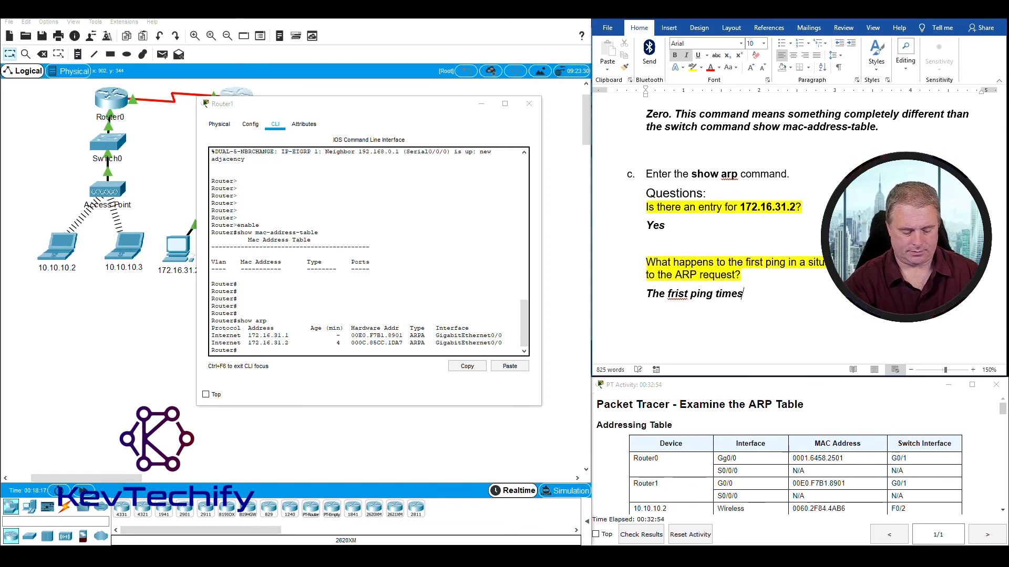
text( out.)
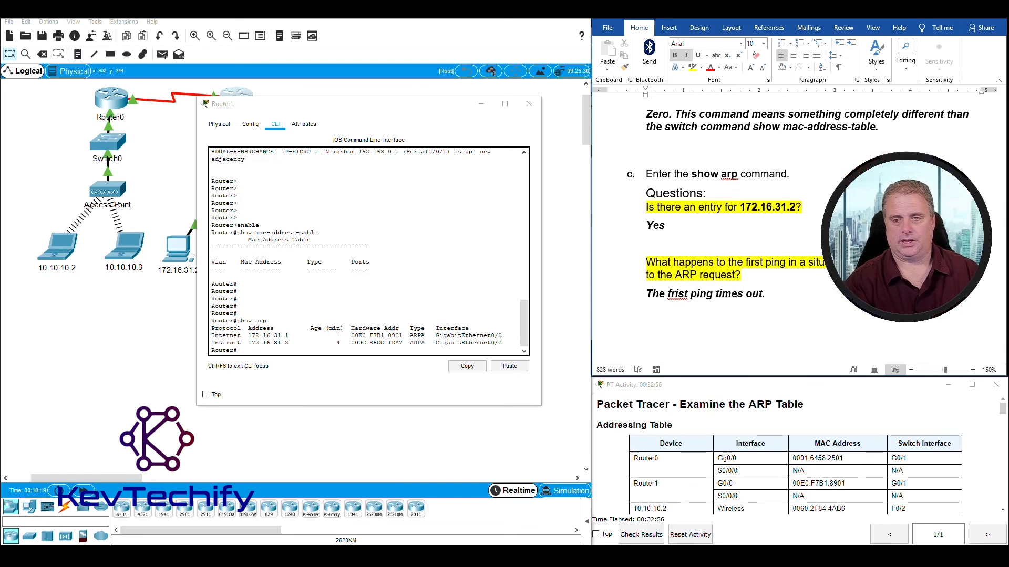
right_click(676, 293)
click(652, 308)
scroll(725, 301, down, 3)
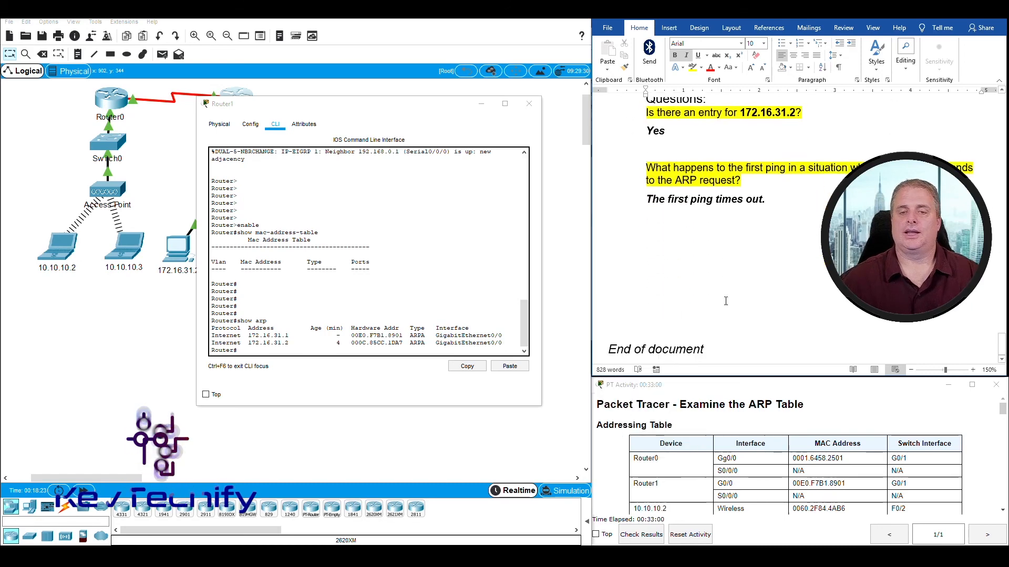